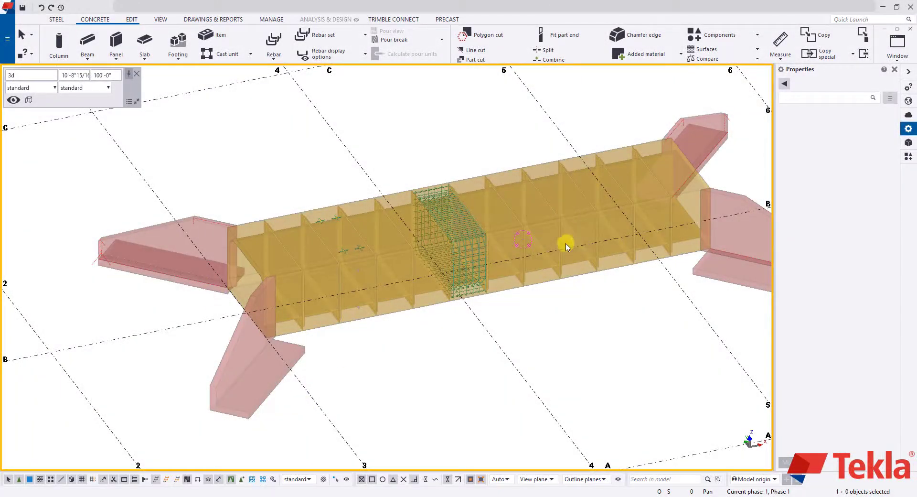
Pan and orbit the culvert model, then select the lower-left Wing Wall panel.
{"action": "middle_click_drag", "start_coordinate": [520, 242], "coordinate": [498, 245]}
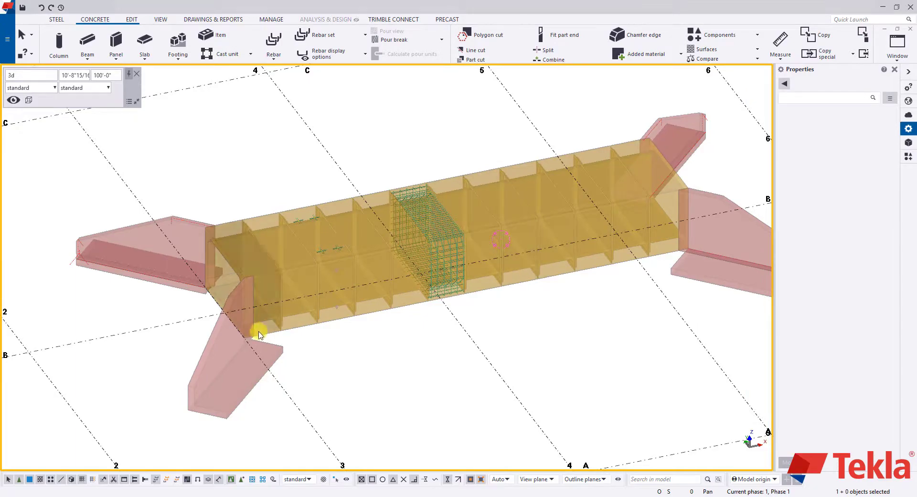
{"action": "middle_click_drag", "start_coordinate": [221, 323], "coordinate": [340, 313], "text": "ctrl"}
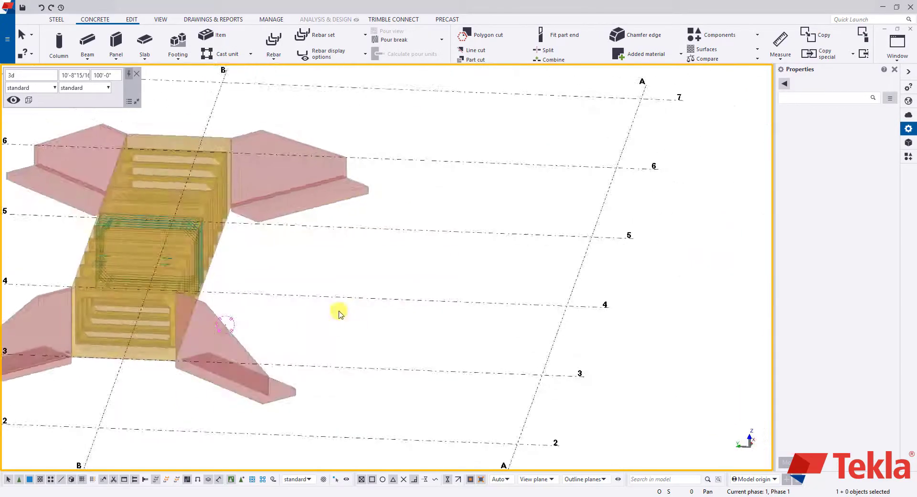
{"action": "scroll", "coordinate": [227, 324], "scroll_direction": "up", "scroll_amount": 2}
{"action": "left_click", "coordinate": [228, 327]}
Switch to top view, turn on assembly selection and orbit around the left wing wall.
{"action": "scroll", "coordinate": [228, 328], "scroll_direction": "down", "scroll_amount": 4}
{"action": "middle_click_drag", "start_coordinate": [258, 337], "coordinate": [211, 343], "text": "ctrl"}
{"action": "key", "text": "ctrl+p"}
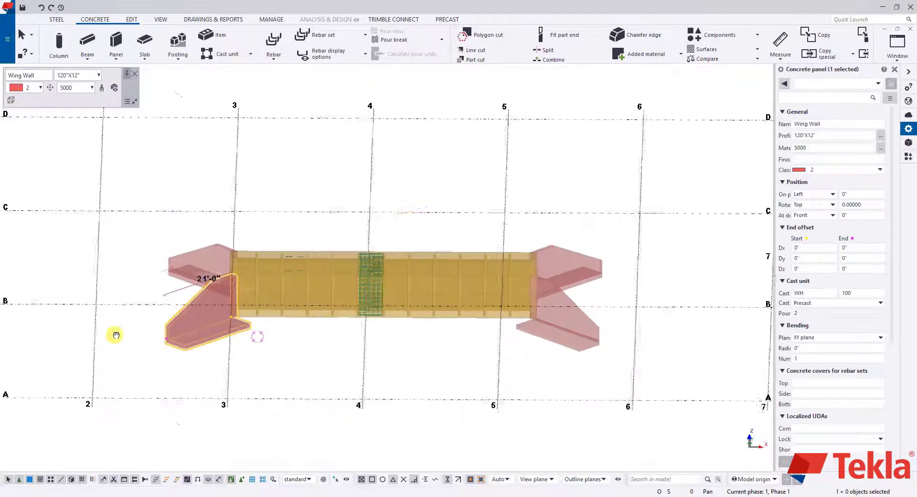
{"action": "left_click", "coordinate": [252, 483]}
{"action": "scroll", "coordinate": [165, 361], "scroll_direction": "up", "scroll_amount": 3}
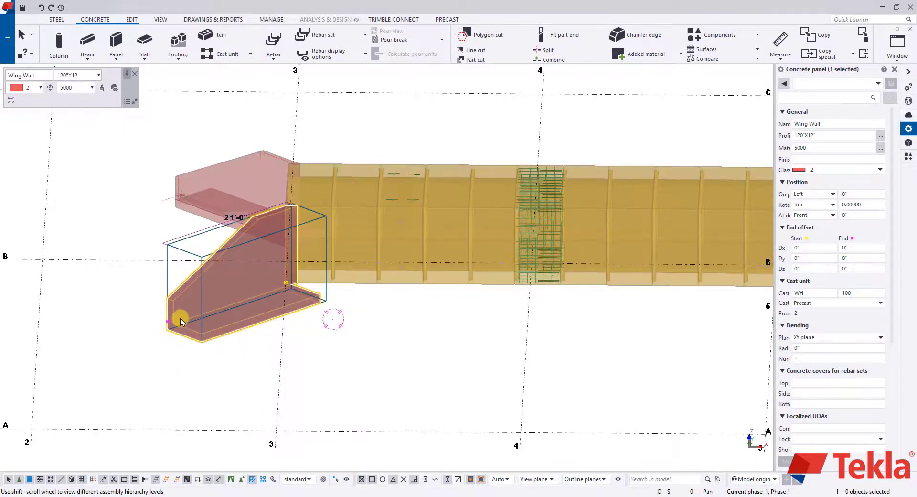
{"action": "middle_click_drag", "start_coordinate": [184, 317], "coordinate": [374, 425], "text": "ctrl"}
{"action": "scroll", "coordinate": [375, 425], "scroll_direction": "up", "scroll_amount": 1}
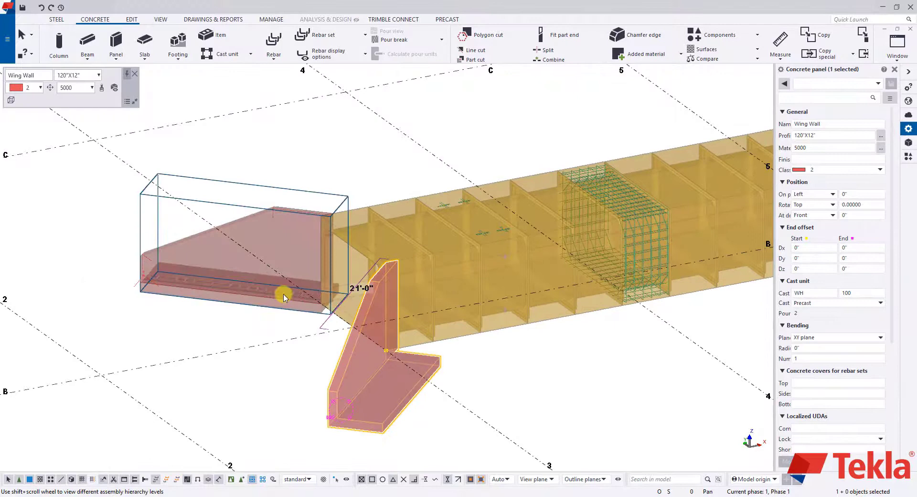
{"action": "middle_click_drag", "start_coordinate": [253, 267], "coordinate": [364, 268], "text": "ctrl"}
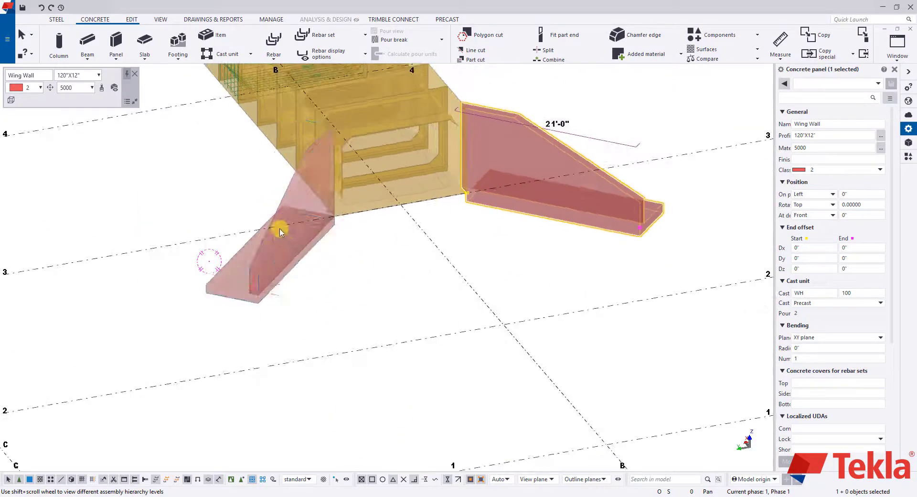
Re-enable assembly picking and select the Wing Wall cast unit WH 100.
{"action": "left_click", "coordinate": [230, 479]}
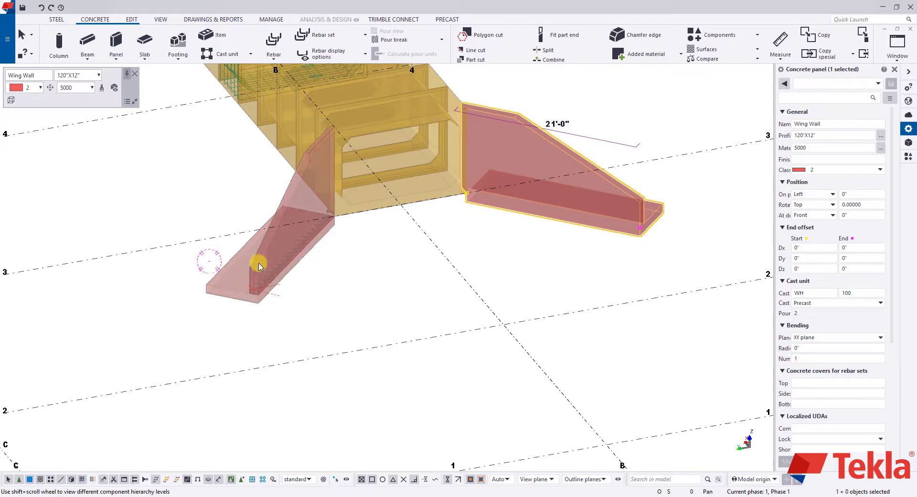
{"action": "middle_click_drag", "start_coordinate": [258, 270], "coordinate": [243, 221], "text": "ctrl"}
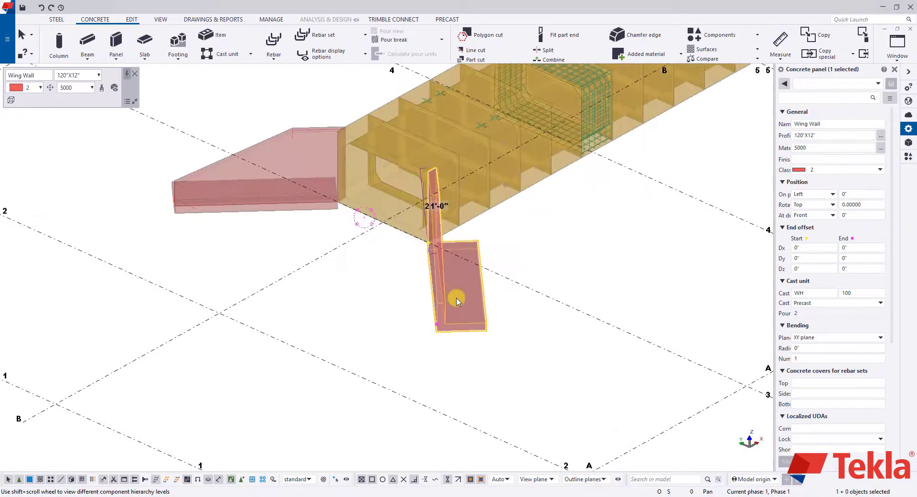
{"action": "middle_click_drag", "start_coordinate": [420, 301], "coordinate": [440, 311], "text": "ctrl"}
{"action": "scroll", "coordinate": [471, 312], "scroll_direction": "up", "scroll_amount": 5}
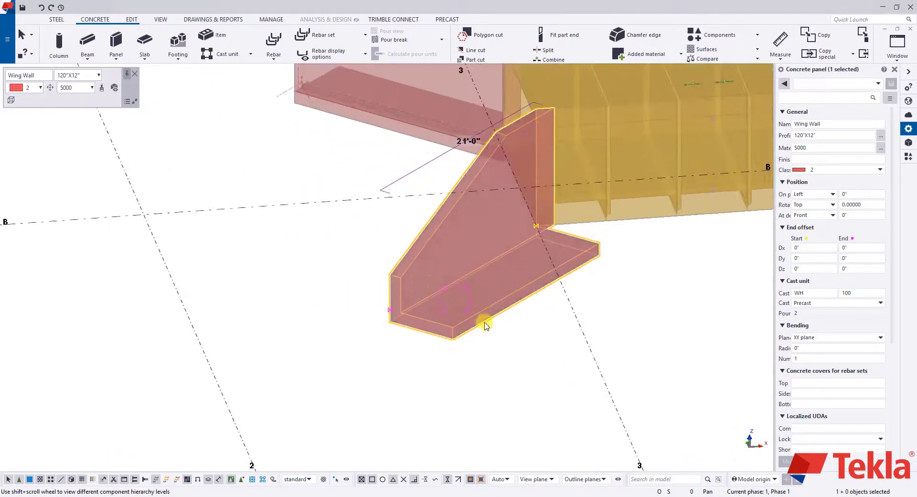
{"action": "left_click", "coordinate": [252, 482]}
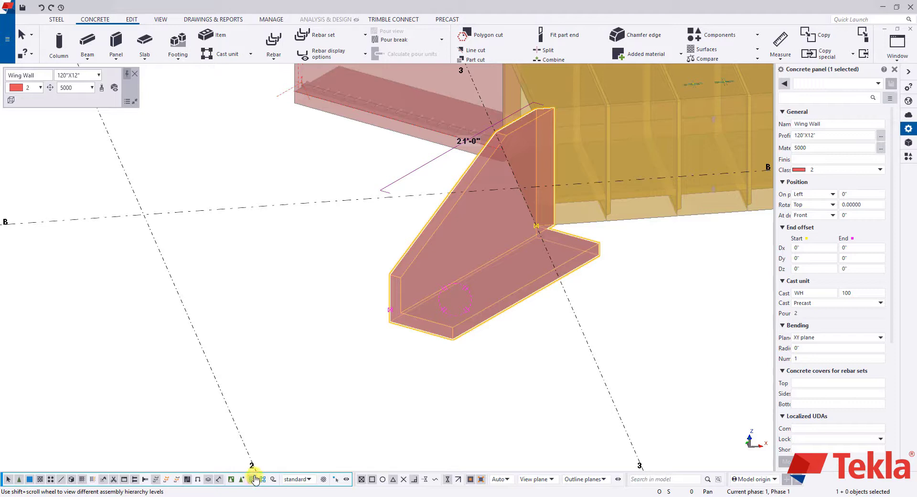
{"action": "left_click", "coordinate": [412, 270]}
Create a default view isolating the Wing Wall cast unit and return to component selection.
{"action": "right_click", "coordinate": [411, 269]}
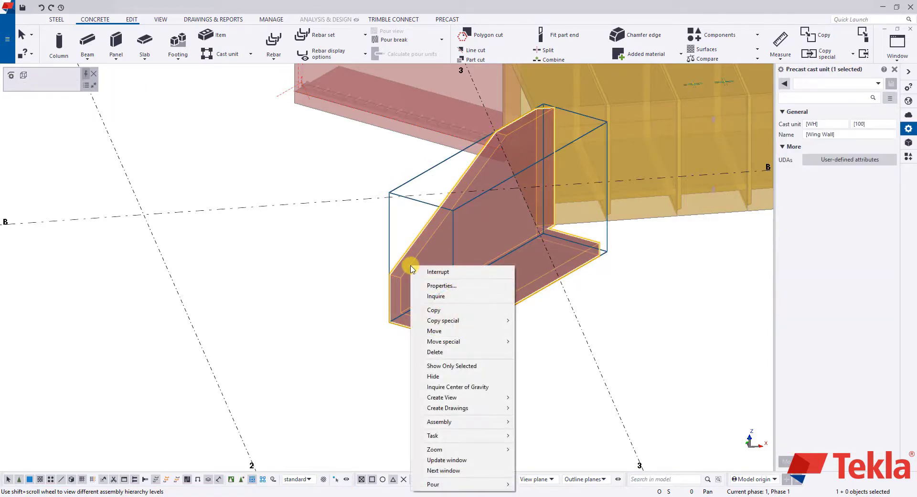
{"action": "mouse_move", "coordinate": [477, 398]}
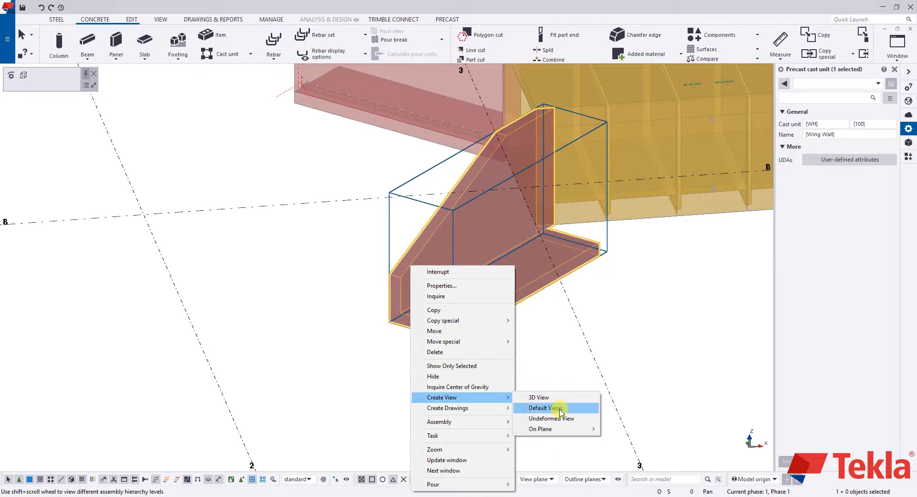
{"action": "left_click", "coordinate": [560, 409]}
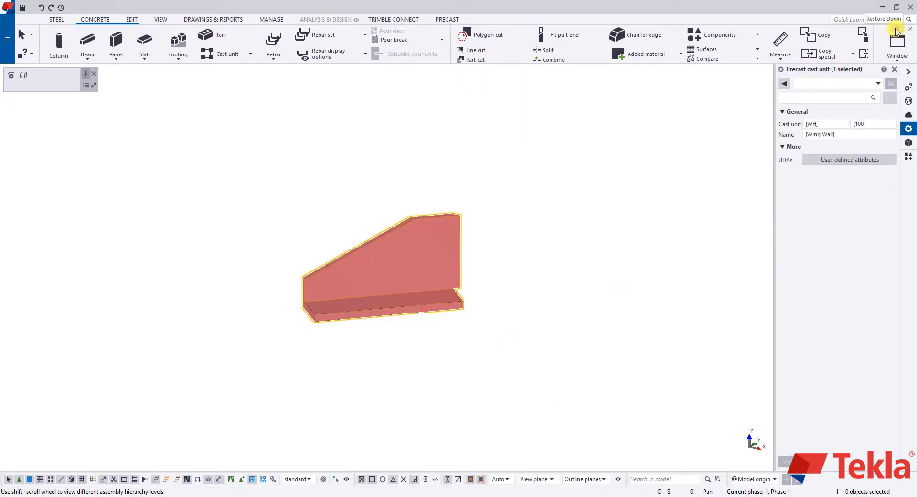
{"action": "middle_click_drag", "start_coordinate": [356, 239], "coordinate": [421, 231], "text": "ctrl"}
{"action": "left_click", "coordinate": [231, 479]}
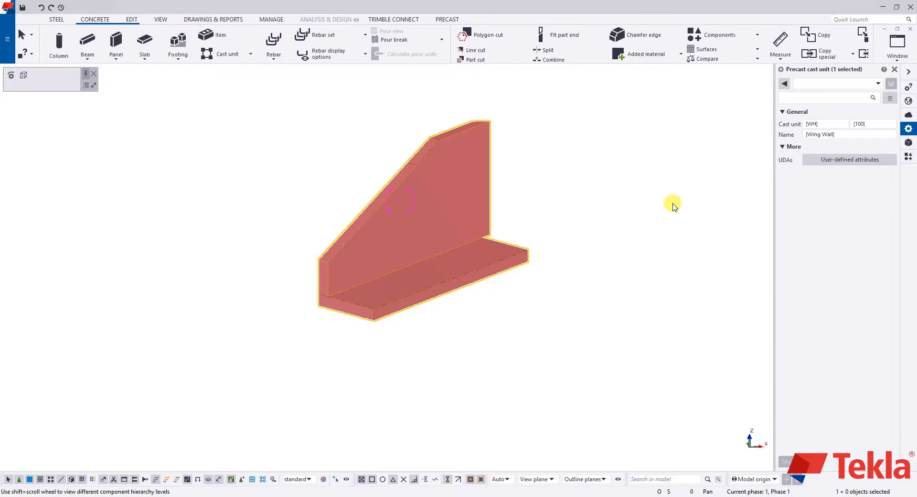
Start Create crossing rebars on a wing wall edge and accept the previewed bar shape.
{"action": "left_click", "coordinate": [324, 35]}
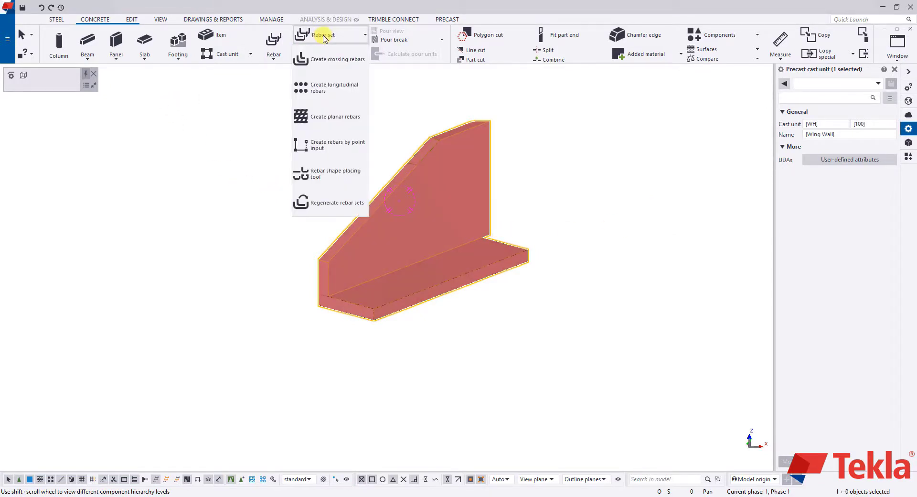
{"action": "left_click", "coordinate": [337, 60]}
{"action": "scroll", "coordinate": [278, 278], "scroll_direction": "up", "scroll_amount": 2}
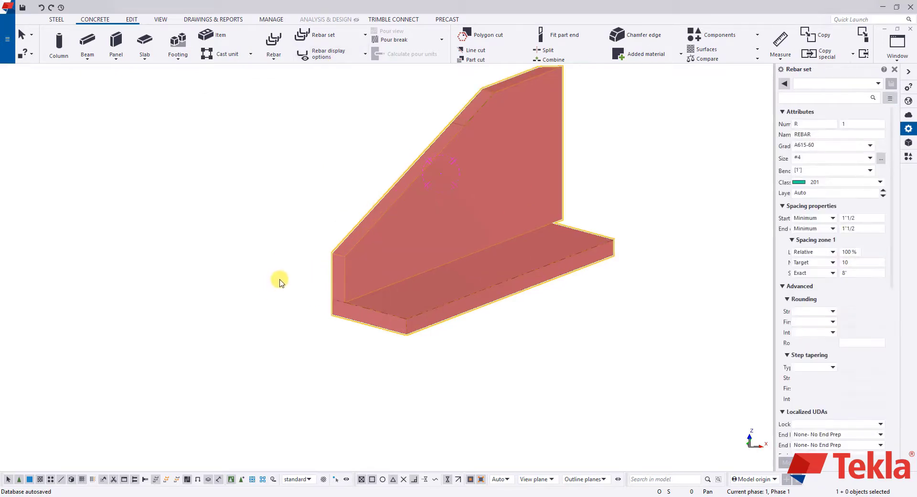
{"action": "left_click", "coordinate": [354, 248]}
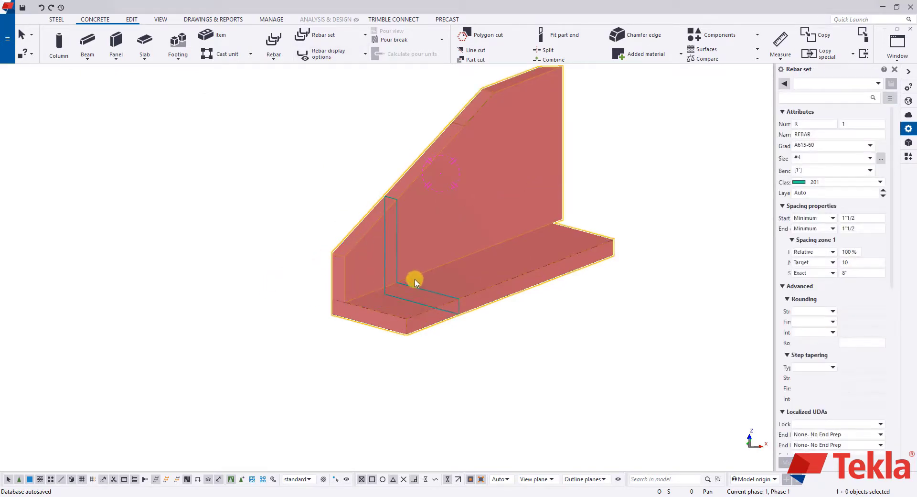
{"action": "scroll", "coordinate": [422, 268], "scroll_direction": "up", "scroll_amount": 2}
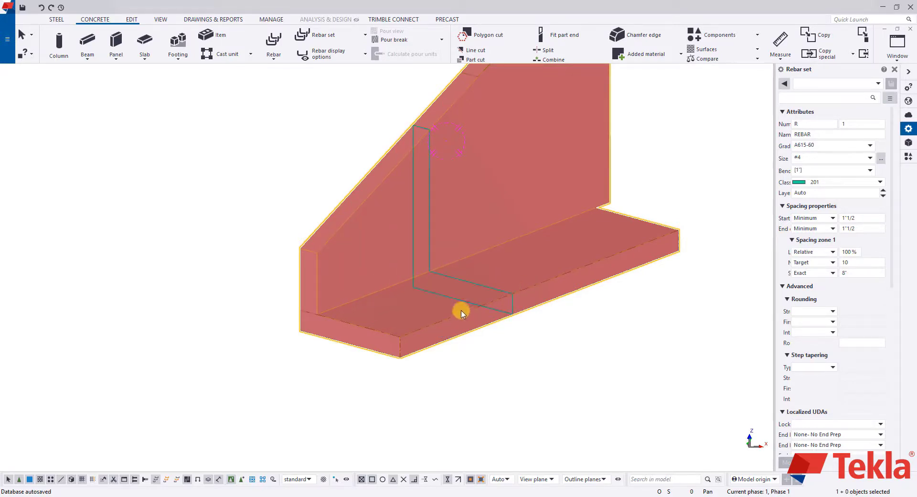
{"action": "middle_click_drag", "start_coordinate": [456, 204], "coordinate": [440, 258]}
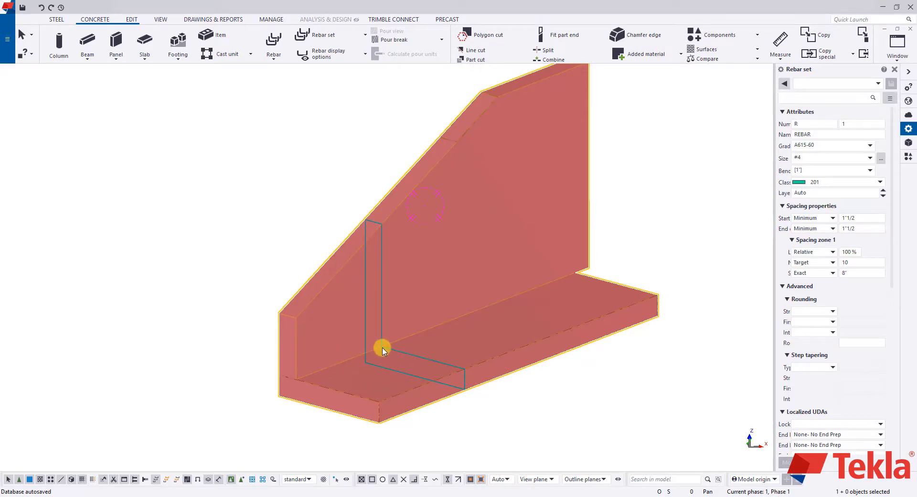
{"action": "left_click", "coordinate": [383, 350]}
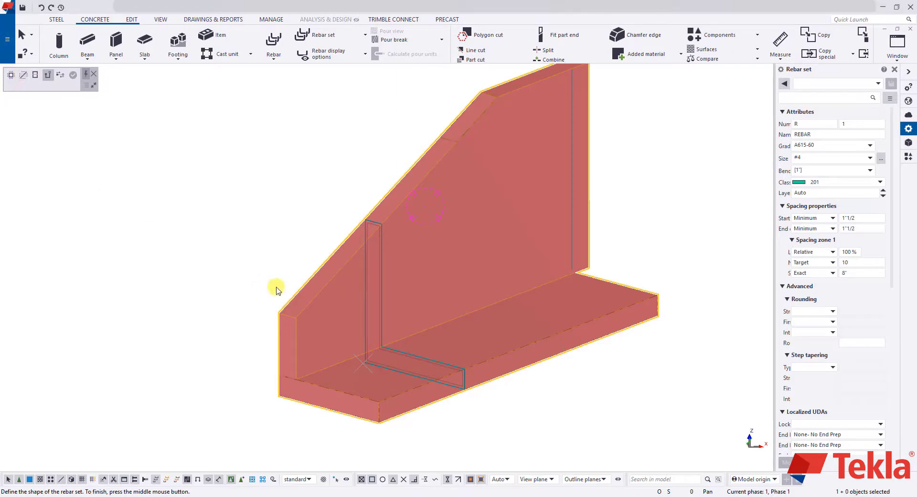
Finish the #4 L-shaped bar set along the base slab edge and interrupt the command.
{"action": "scroll", "coordinate": [345, 275], "scroll_direction": "up", "scroll_amount": 3}
{"action": "left_click", "coordinate": [386, 272]}
{"action": "middle_click_drag", "start_coordinate": [384, 270], "coordinate": [368, 199]}
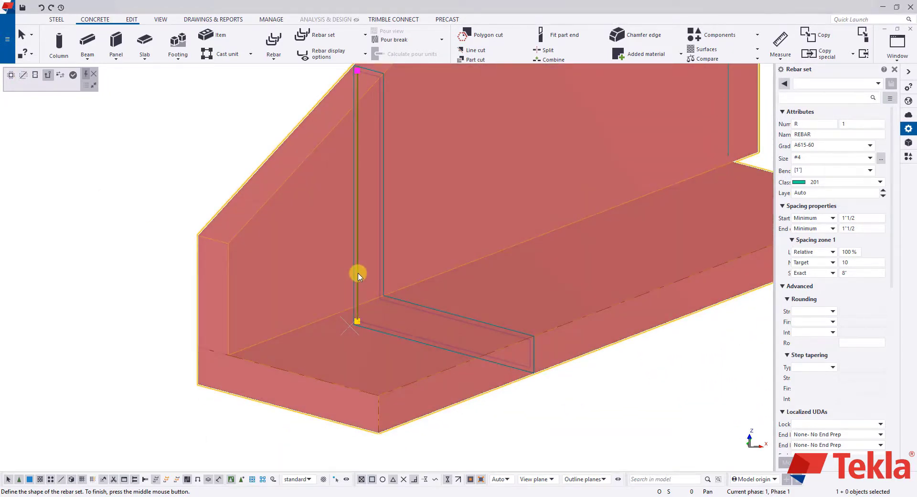
{"action": "scroll", "coordinate": [380, 319], "scroll_direction": "up", "scroll_amount": 2}
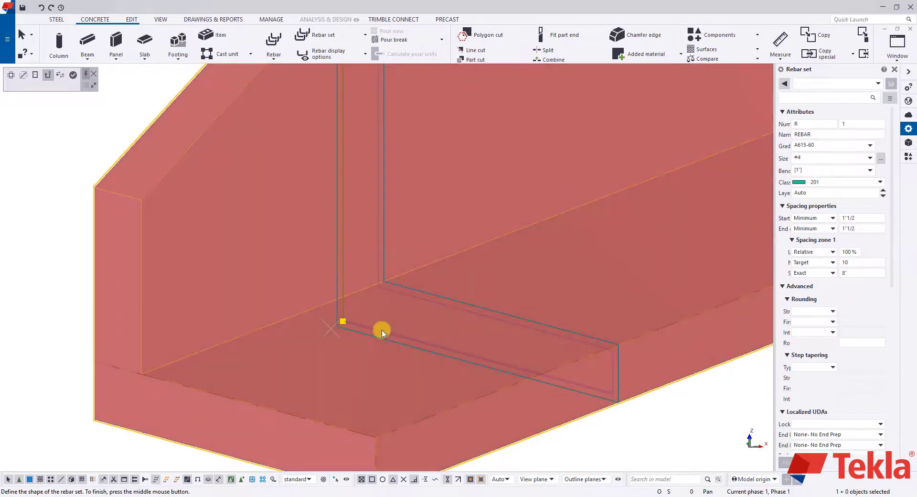
{"action": "scroll", "coordinate": [368, 311], "scroll_direction": "down", "scroll_amount": 5}
{"action": "middle_click", "coordinate": [360, 298]}
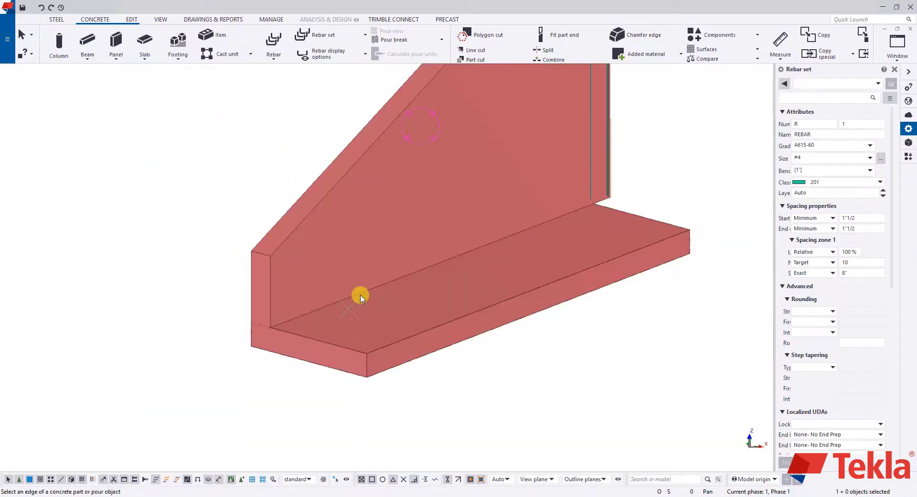
{"action": "left_click", "coordinate": [360, 298]}
{"action": "scroll", "coordinate": [257, 282], "scroll_direction": "up", "scroll_amount": 2}
{"action": "right_click", "coordinate": [195, 251]}
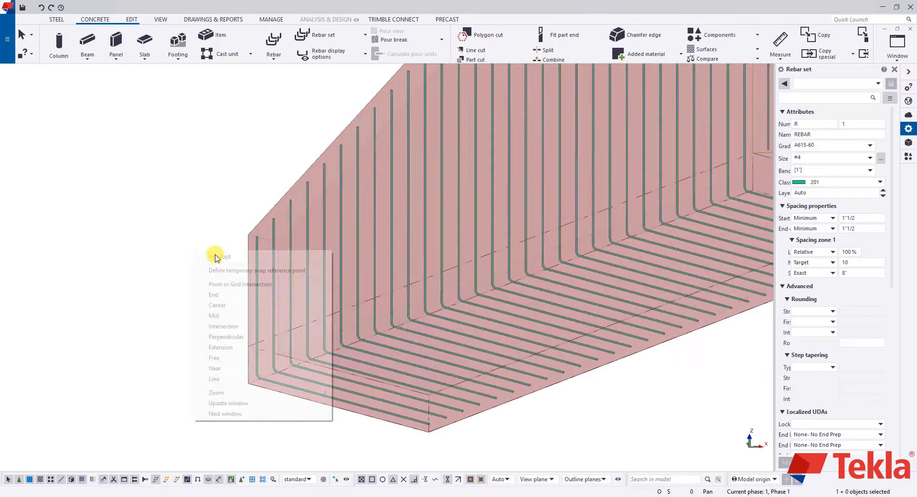
{"action": "left_click", "coordinate": [267, 257]}
{"action": "scroll", "coordinate": [321, 257], "scroll_direction": "down", "scroll_amount": 3}
{"action": "middle_click_drag", "start_coordinate": [360, 266], "coordinate": [302, 257], "text": "ctrl"}
{"action": "scroll", "coordinate": [302, 257], "scroll_direction": "down", "scroll_amount": 2}
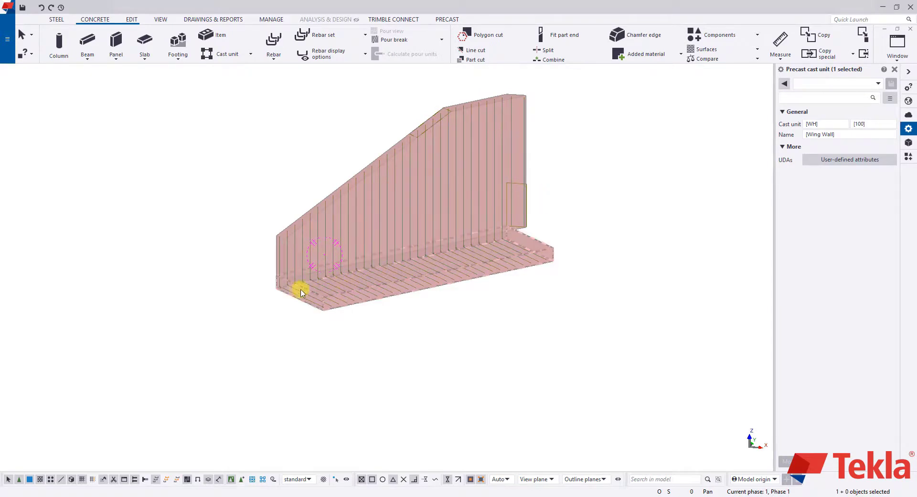
Start another crossing rebar set on the wall edge, keeping only the vertical bar leg.
{"action": "scroll", "coordinate": [302, 292], "scroll_direction": "up", "scroll_amount": 3}
{"action": "scroll", "coordinate": [380, 310], "scroll_direction": "down", "scroll_amount": 2}
{"action": "middle_click_drag", "start_coordinate": [331, 292], "coordinate": [384, 290], "text": "ctrl"}
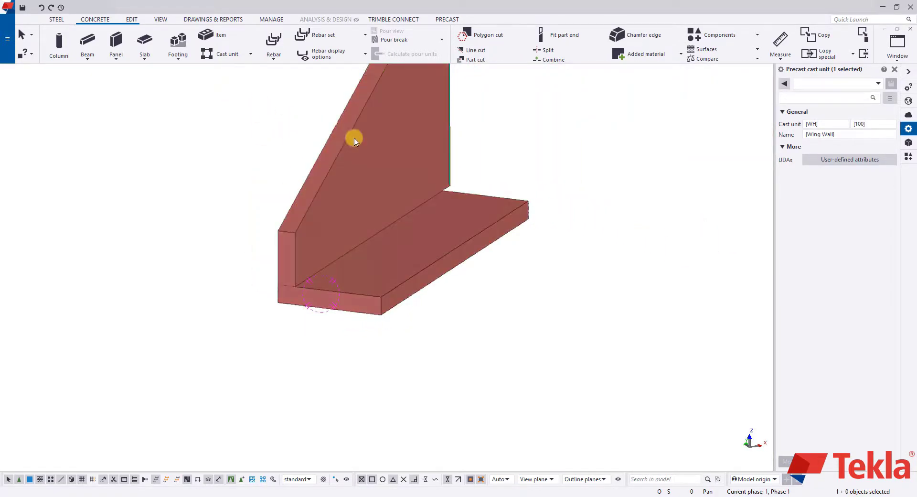
{"action": "left_click", "coordinate": [328, 34]}
{"action": "left_click", "coordinate": [352, 71]}
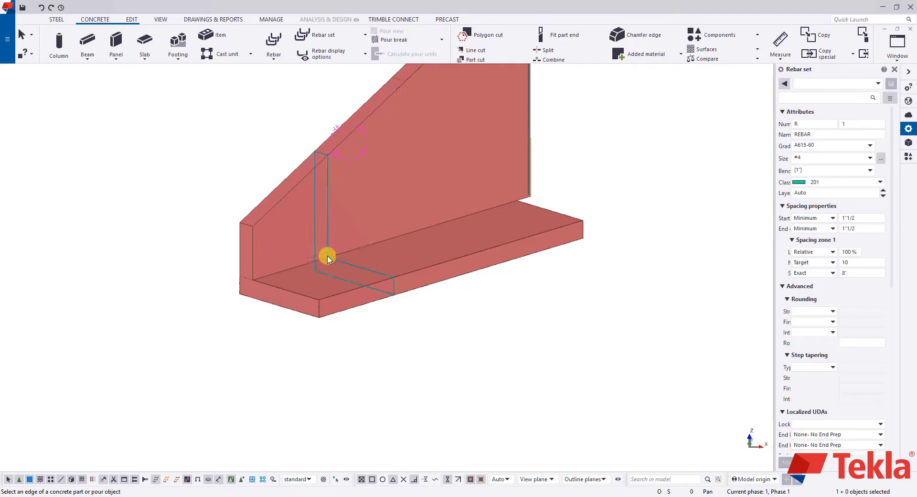
{"action": "left_click", "coordinate": [328, 258]}
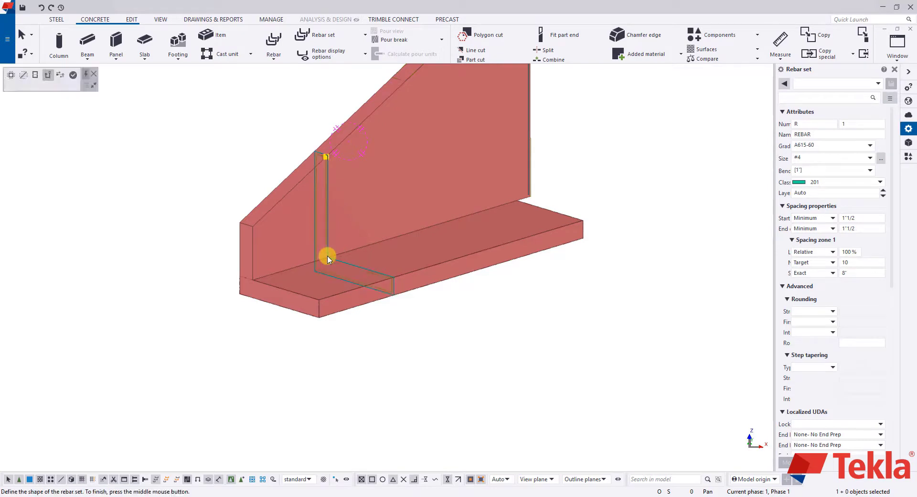
{"action": "left_click", "coordinate": [27, 76]}
{"action": "scroll", "coordinate": [306, 181], "scroll_direction": "up", "scroll_amount": 3}
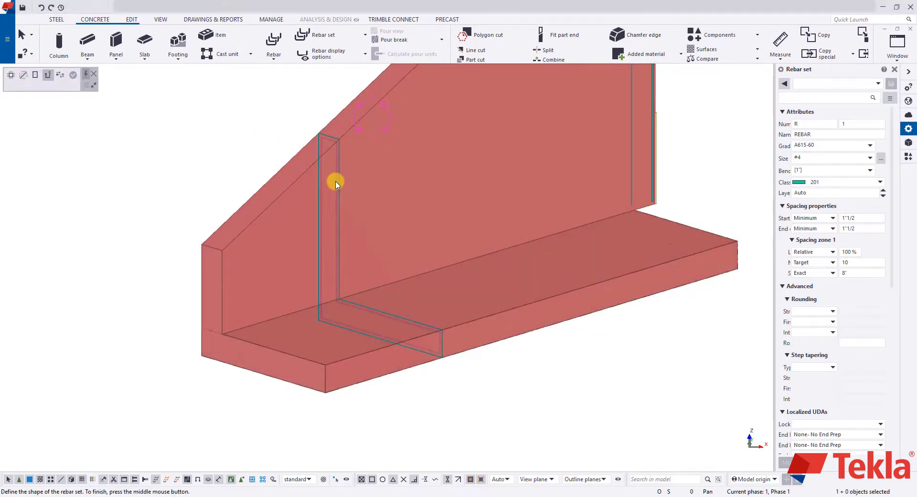
{"action": "left_click", "coordinate": [336, 183]}
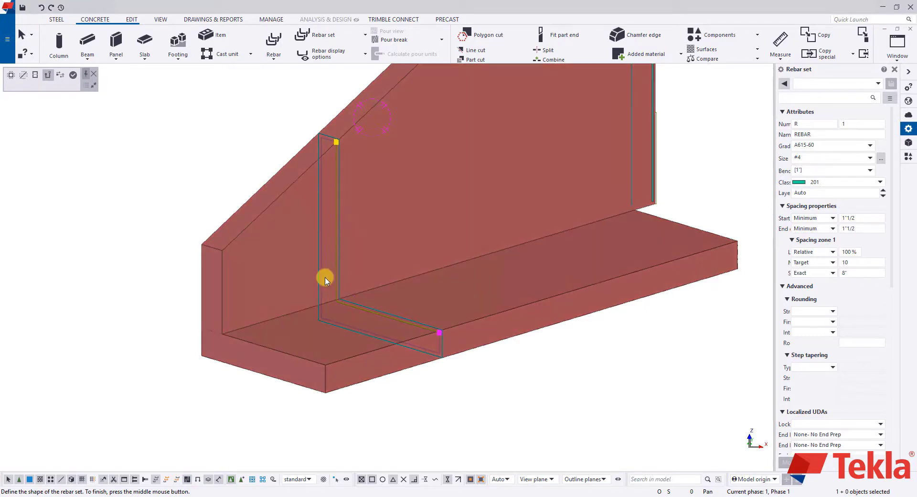
Finish the bar shape, lay the bars out along the edge and end the command.
{"action": "middle_click", "coordinate": [326, 280]}
{"action": "scroll", "coordinate": [257, 340], "scroll_direction": "up", "scroll_amount": 2}
{"action": "left_click", "coordinate": [239, 344]}
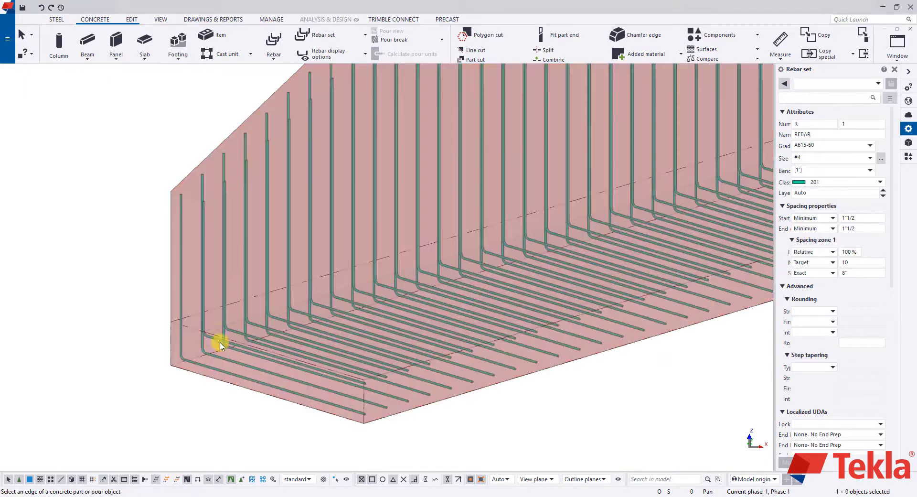
{"action": "right_click", "coordinate": [89, 242]}
{"action": "left_click", "coordinate": [116, 248]}
Inspect the L-shaped bars bending from the wall into the base slab.
{"action": "scroll", "coordinate": [258, 324], "scroll_direction": "down", "scroll_amount": 6}
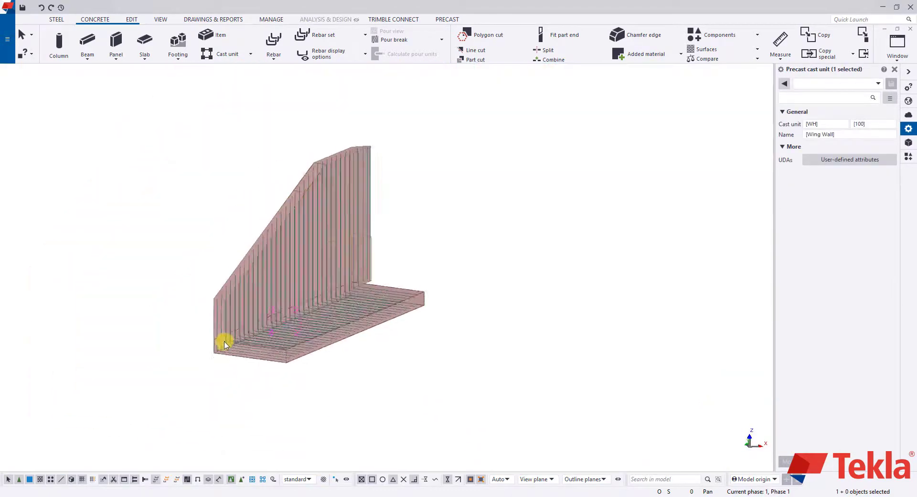
{"action": "scroll", "coordinate": [225, 346], "scroll_direction": "up", "scroll_amount": 7}
{"action": "middle_click_drag", "start_coordinate": [227, 348], "coordinate": [252, 344], "text": "ctrl"}
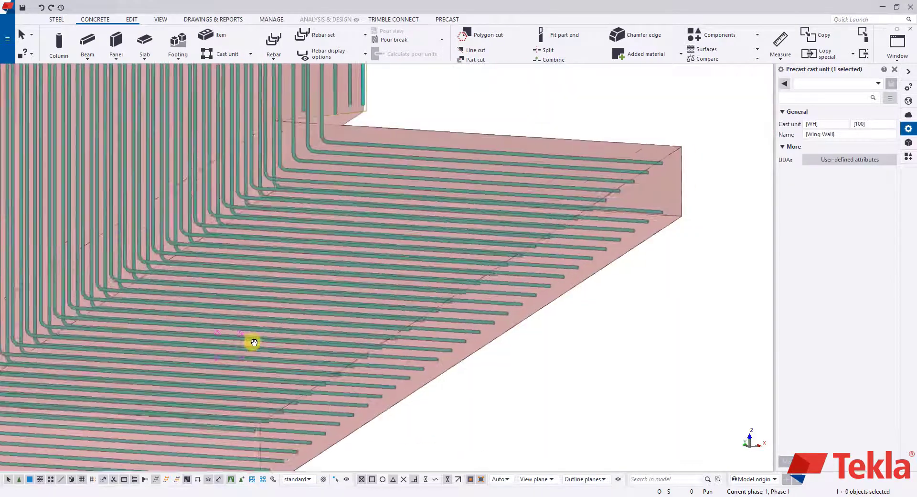
{"action": "scroll", "coordinate": [210, 347], "scroll_direction": "down", "scroll_amount": 6}
{"action": "middle_click_drag", "start_coordinate": [144, 353], "coordinate": [360, 337]}
{"action": "scroll", "coordinate": [360, 336], "scroll_direction": "up", "scroll_amount": 2}
{"action": "scroll", "coordinate": [360, 336], "scroll_direction": "up", "scroll_amount": 4}
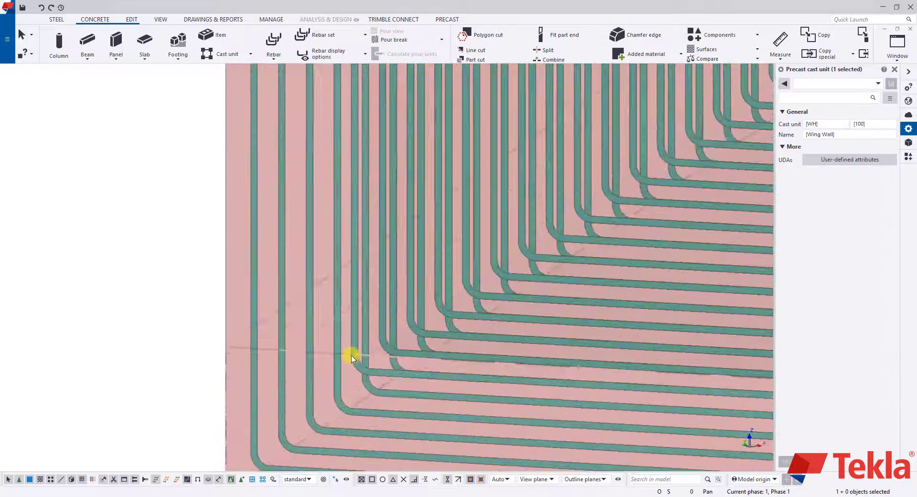
{"action": "scroll", "coordinate": [352, 351], "scroll_direction": "down", "scroll_amount": 1}
{"action": "scroll", "coordinate": [334, 315], "scroll_direction": "down", "scroll_amount": 5}
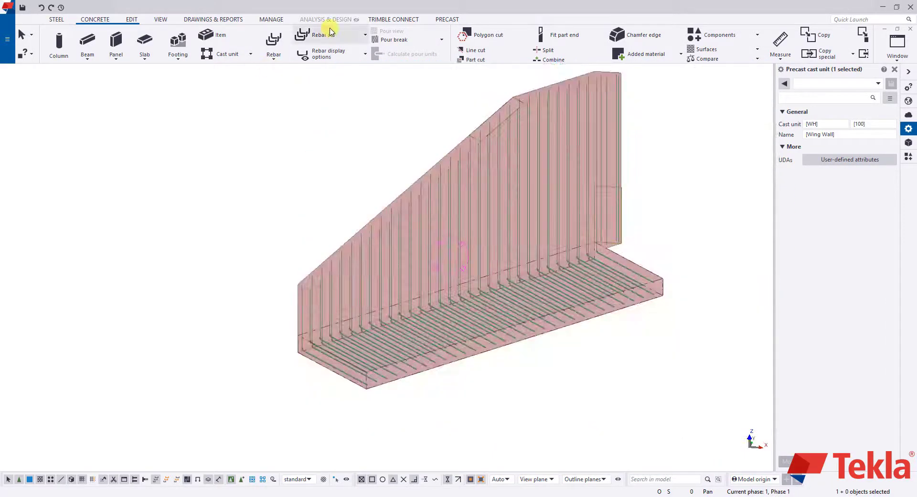
{"action": "left_click", "coordinate": [329, 34]}
Create a planar rebar set on the footing's top face using single-face picking.
{"action": "left_click", "coordinate": [335, 117]}
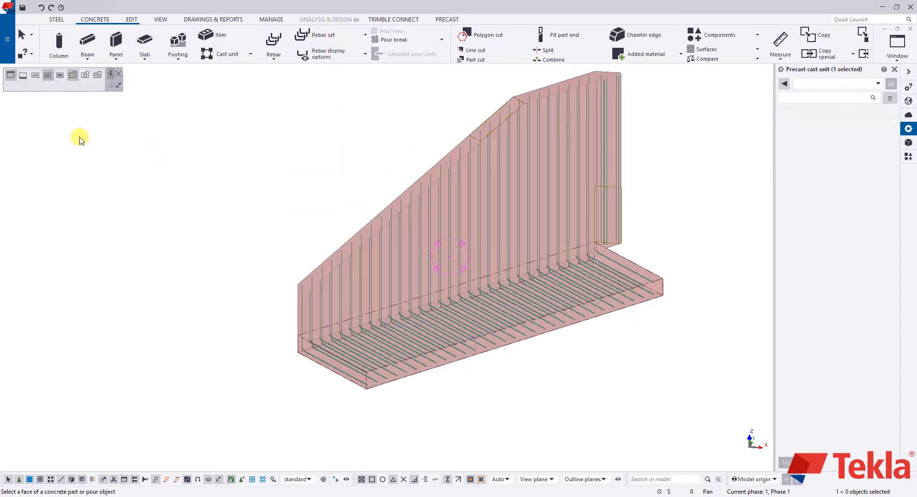
{"action": "left_click", "coordinate": [340, 36]}
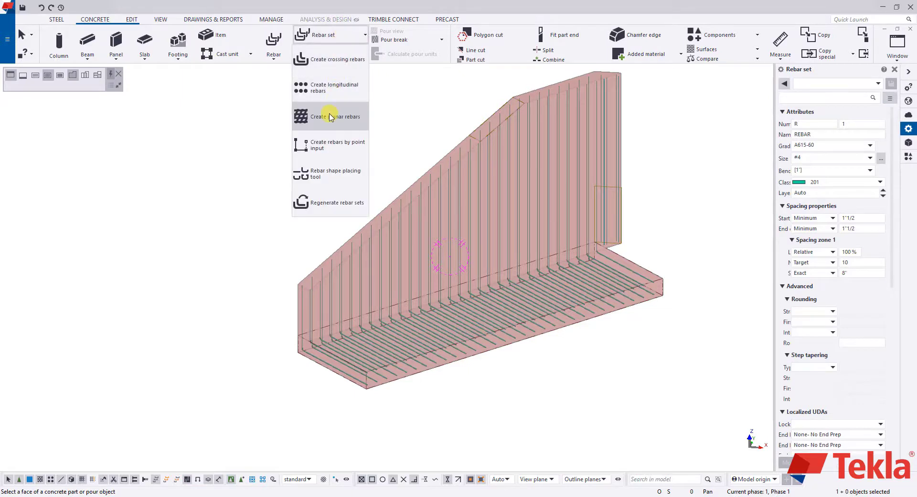
{"action": "left_click", "coordinate": [36, 78]}
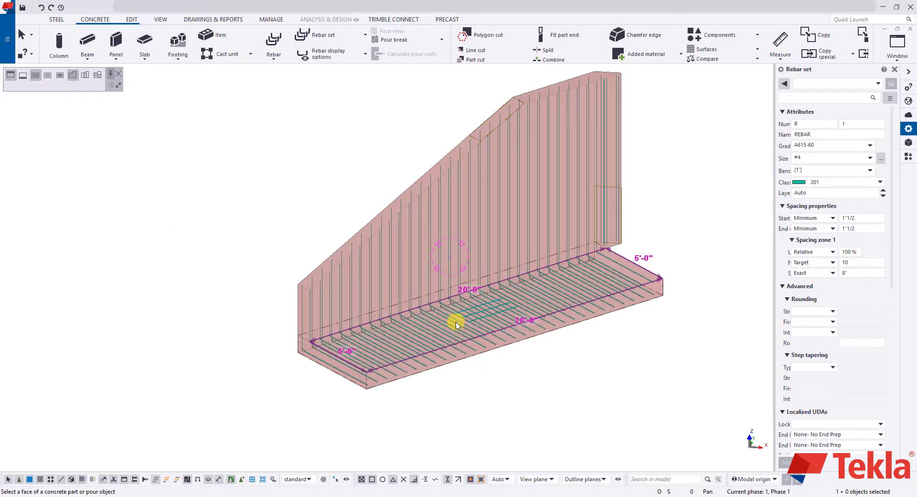
{"action": "left_click", "coordinate": [488, 313]}
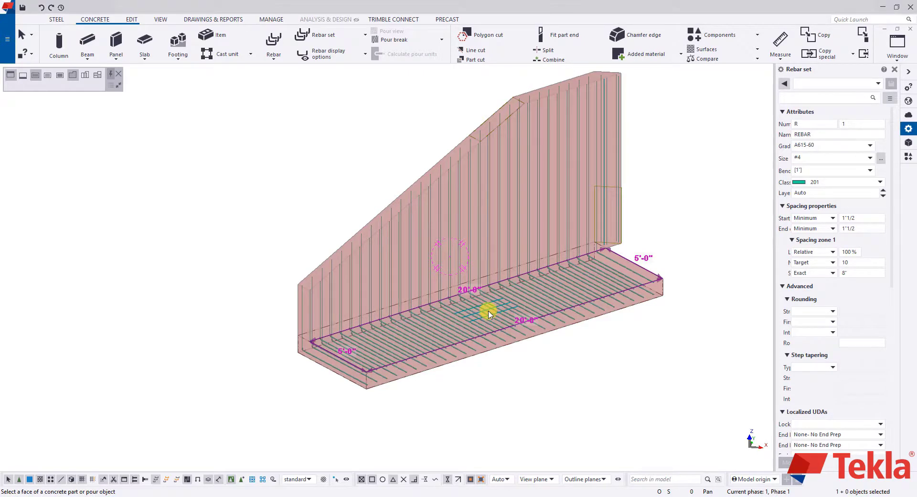
{"action": "middle_click", "coordinate": [488, 313]}
Add horizontal planar bars across the wall face, crossing the vertical bars.
{"action": "left_click", "coordinate": [26, 78]}
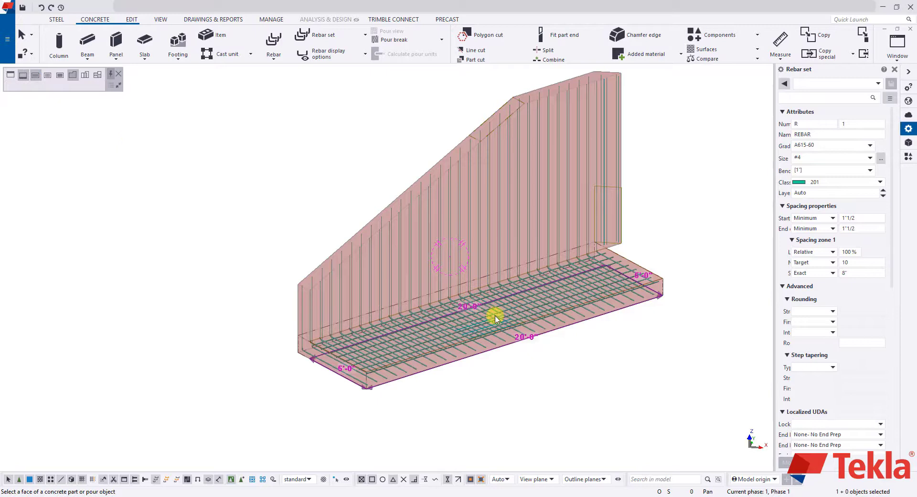
{"action": "scroll", "coordinate": [491, 317], "scroll_direction": "down", "scroll_amount": 5}
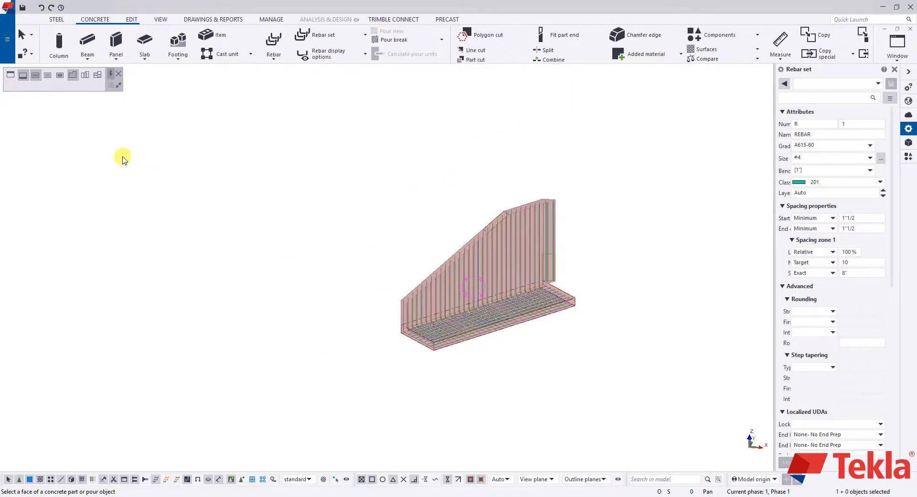
{"action": "left_click", "coordinate": [10, 76]}
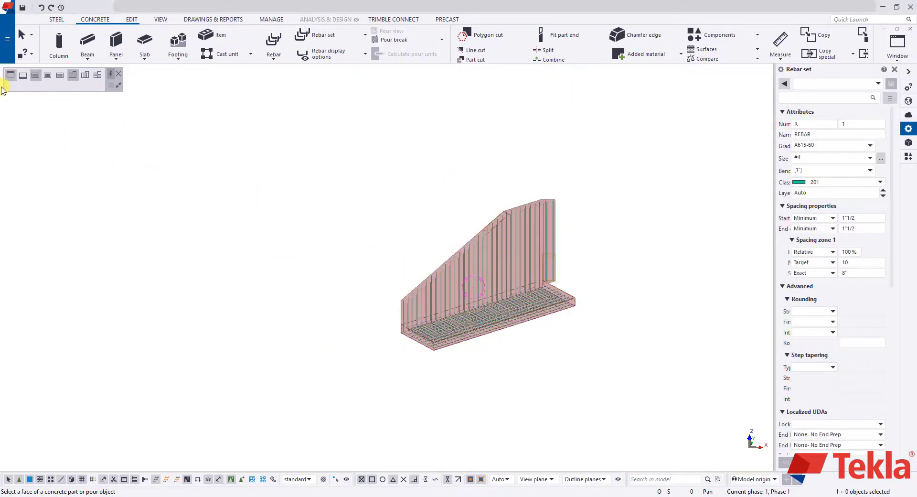
{"action": "scroll", "coordinate": [504, 273], "scroll_direction": "up", "scroll_amount": 3}
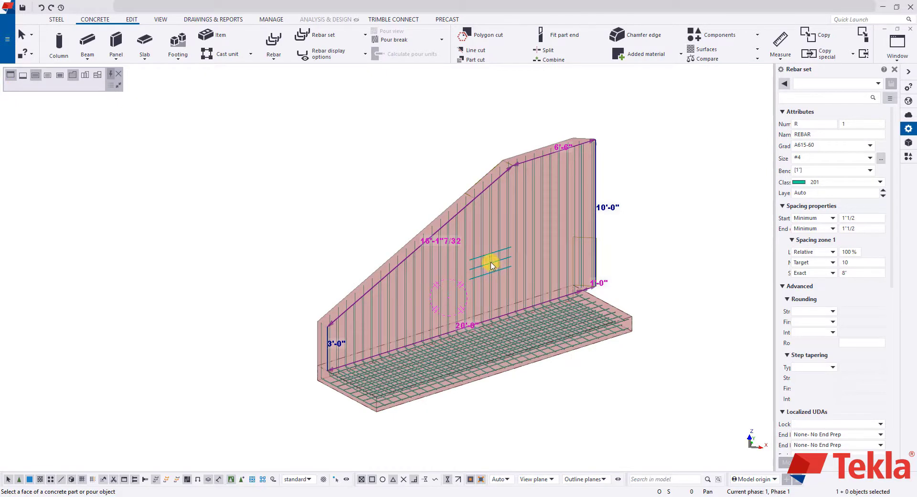
{"action": "left_click", "coordinate": [491, 265]}
{"action": "scroll", "coordinate": [462, 269], "scroll_direction": "down", "scroll_amount": 2}
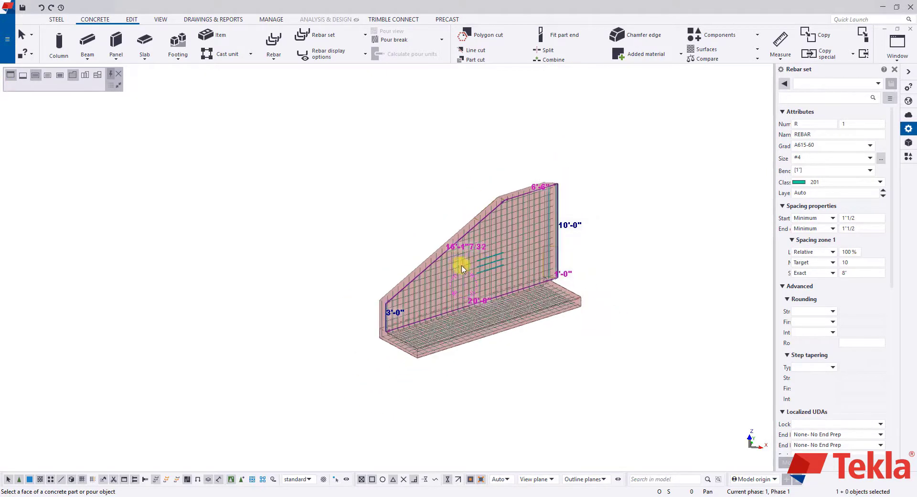
{"action": "middle_click_drag", "start_coordinate": [463, 268], "coordinate": [499, 268], "text": "ctrl"}
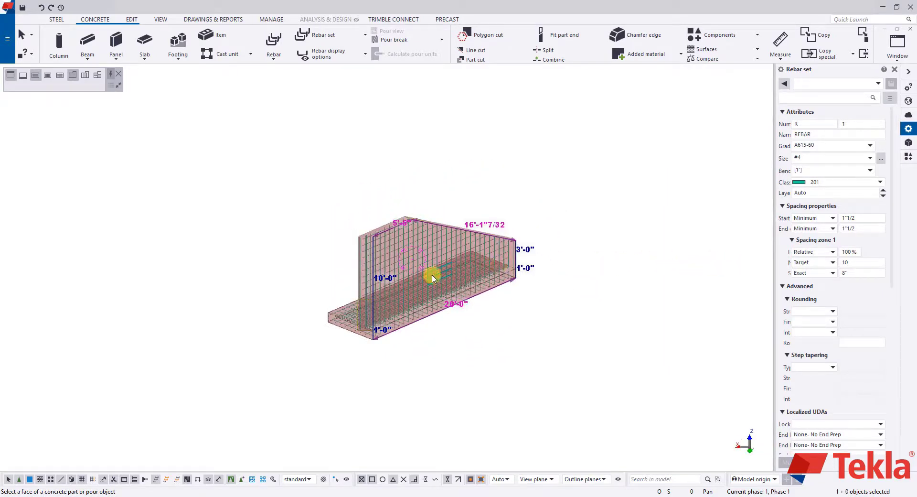
{"action": "scroll", "coordinate": [278, 242], "scroll_direction": "up", "scroll_amount": 4}
{"action": "right_click", "coordinate": [285, 240]}
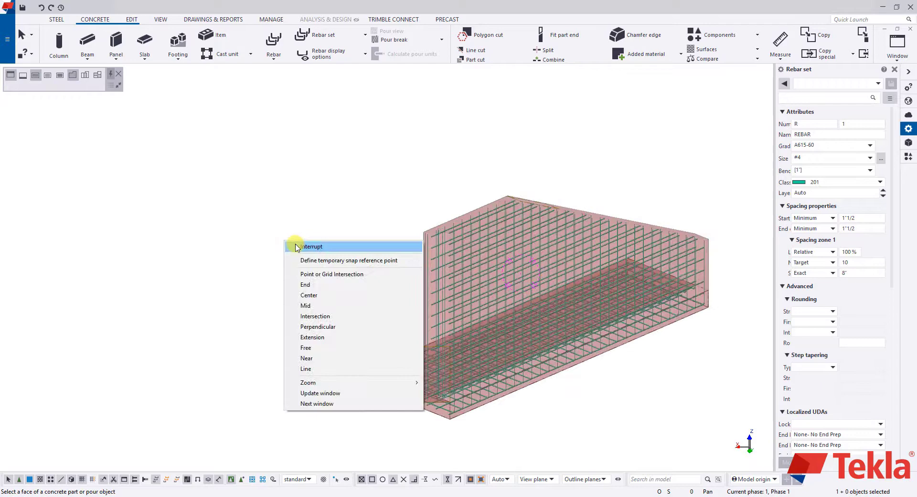
Interrupt rebar creation and toggle solid (Ctrl+4) then transparent (Ctrl+2) part display.
{"action": "left_click", "coordinate": [297, 246]}
{"action": "scroll", "coordinate": [426, 271], "scroll_direction": "up", "scroll_amount": 3}
{"action": "middle_click_drag", "start_coordinate": [442, 231], "coordinate": [423, 242], "text": "ctrl"}
{"action": "key", "text": "ctrl+4"}
{"action": "scroll", "coordinate": [444, 240], "scroll_direction": "up", "scroll_amount": 3}
{"action": "scroll", "coordinate": [423, 242], "scroll_direction": "down", "scroll_amount": 2}
{"action": "middle_click_drag", "start_coordinate": [413, 328], "coordinate": [444, 316], "text": "ctrl"}
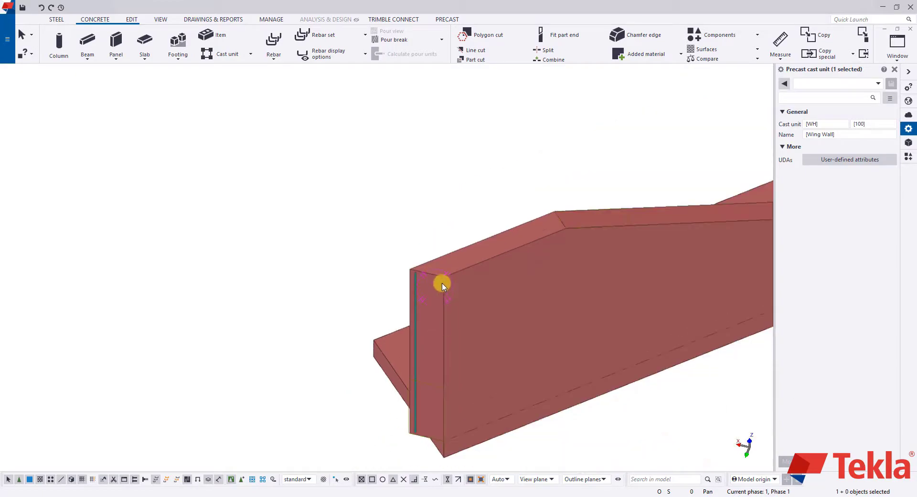
{"action": "key", "text": "ctrl+2"}
Orbit and pan around the wall's bottom corner to inspect the crossing bar grids.
{"action": "scroll", "coordinate": [436, 281], "scroll_direction": "up", "scroll_amount": 3}
{"action": "middle_click_drag", "start_coordinate": [439, 281], "coordinate": [491, 282], "text": "ctrl"}
{"action": "scroll", "coordinate": [440, 278], "scroll_direction": "up", "scroll_amount": 3}
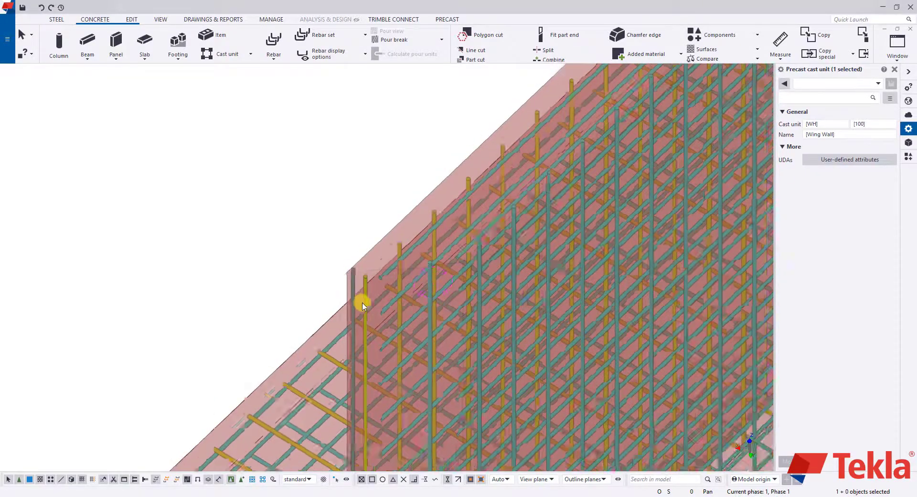
{"action": "scroll", "coordinate": [363, 304], "scroll_direction": "down", "scroll_amount": 4}
{"action": "scroll", "coordinate": [366, 326], "scroll_direction": "down", "scroll_amount": 3}
{"action": "middle_click_drag", "start_coordinate": [366, 326], "coordinate": [385, 218]}
{"action": "scroll", "coordinate": [385, 353], "scroll_direction": "up", "scroll_amount": 6}
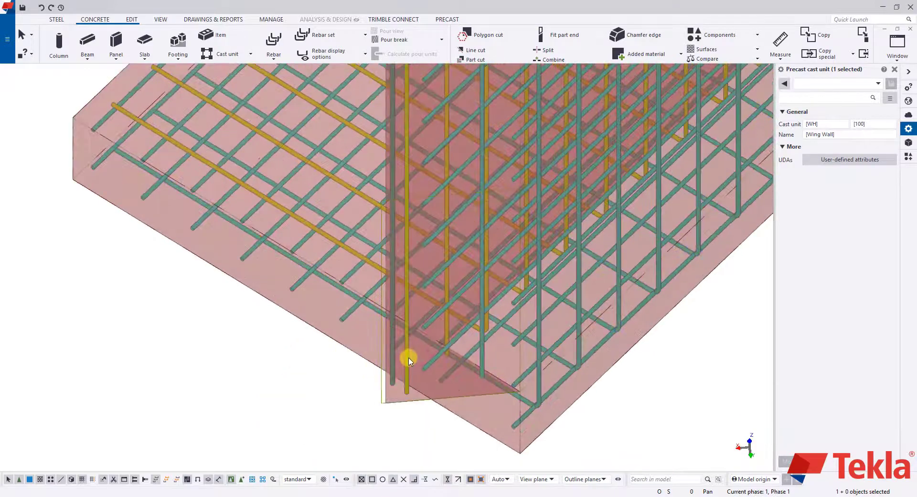
{"action": "mouse_move", "coordinate": [408, 359]}
{"action": "middle_mouse_down", "text": "ctrl"}
{"action": "mouse_move", "coordinate": [579, 366]}
{"action": "mouse_move", "coordinate": [407, 390]}
{"action": "mouse_move", "coordinate": [488, 383]}
{"action": "mouse_move", "coordinate": [382, 374]}
{"action": "mouse_move", "coordinate": [411, 336]}
{"action": "mouse_move", "coordinate": [395, 231]}
{"action": "mouse_move", "coordinate": [351, 235]}
{"action": "mouse_move", "coordinate": [362, 219]}
{"action": "mouse_move", "coordinate": [307, 231]}
{"action": "mouse_move", "coordinate": [431, 272]}
{"action": "middle_mouse_up", "text": "ctrl"}
{"action": "scroll", "coordinate": [430, 272], "scroll_direction": "down", "scroll_amount": 8}
{"action": "middle_click_drag", "start_coordinate": [427, 322], "coordinate": [385, 223]}
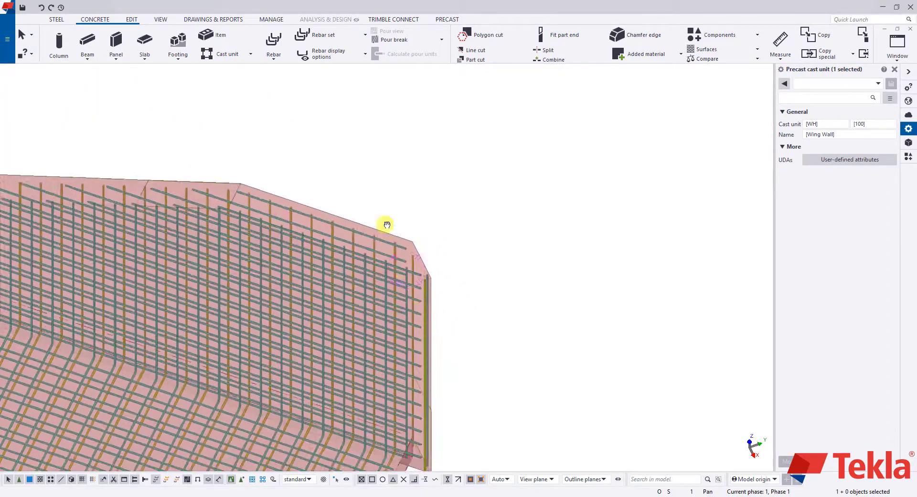
{"action": "scroll", "coordinate": [387, 344], "scroll_direction": "up", "scroll_amount": 5}
Select the wall rebar set with direct modification on and show its spacing properties.
{"action": "left_click", "coordinate": [388, 335]}
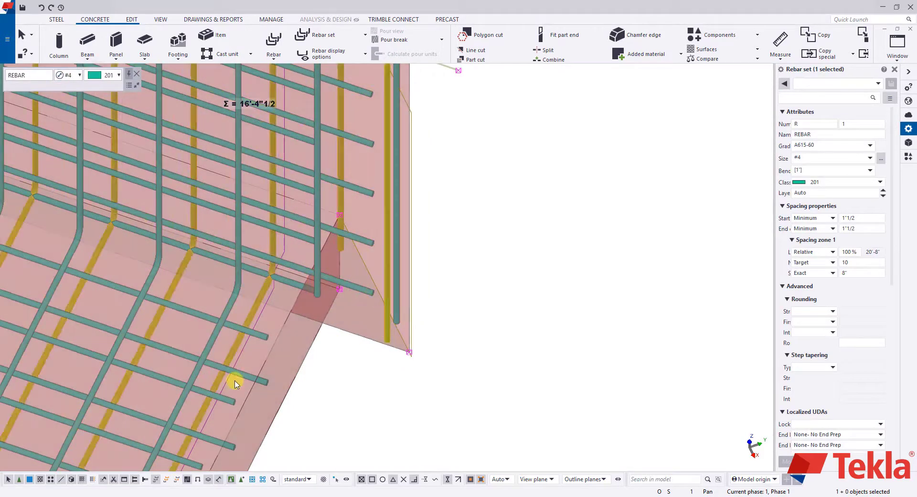
{"action": "key", "text": "d"}
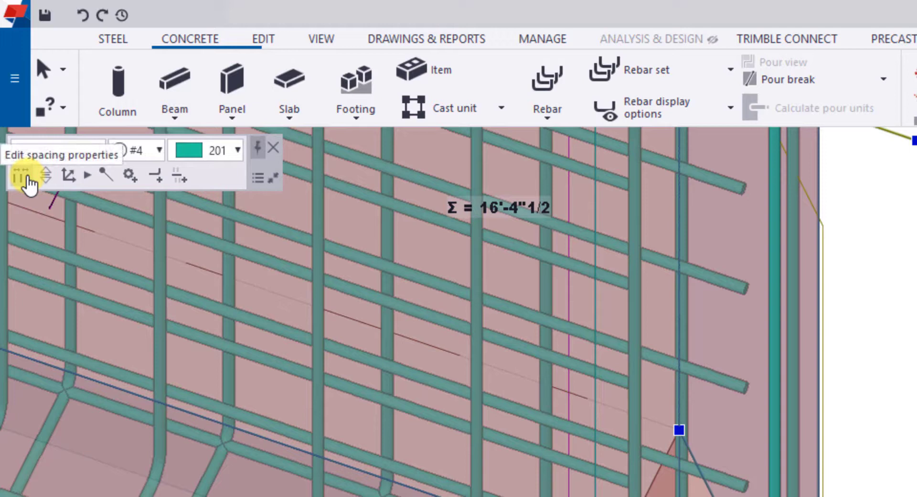
{"action": "left_click", "coordinate": [27, 179]}
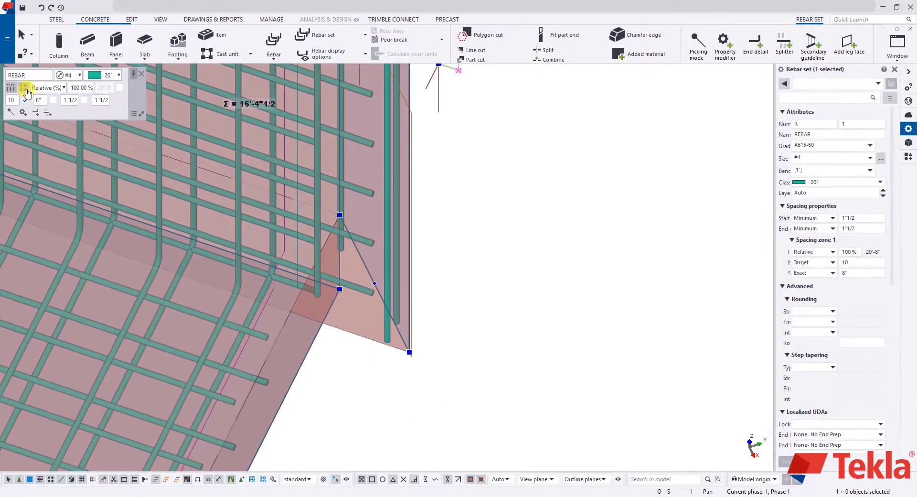
{"action": "scroll", "coordinate": [395, 229], "scroll_direction": "down", "scroll_amount": 3}
{"action": "scroll", "coordinate": [378, 151], "scroll_direction": "up", "scroll_amount": 2}
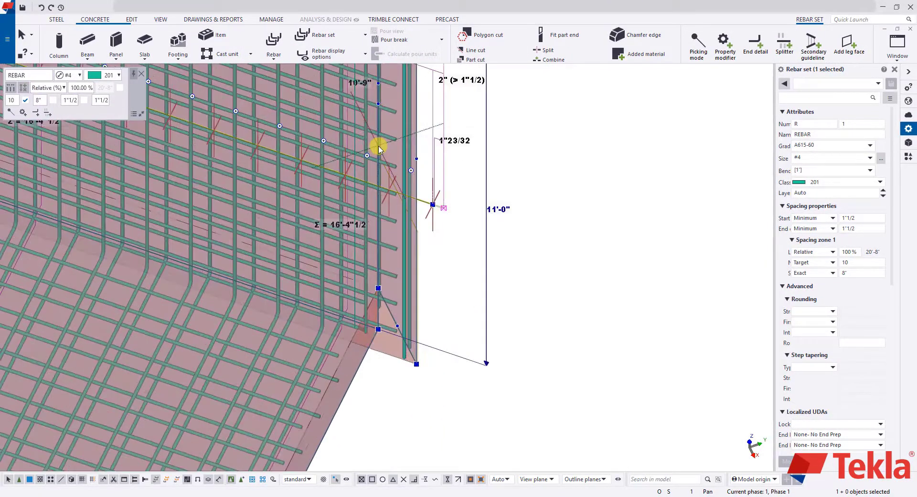
{"action": "middle_click_drag", "start_coordinate": [381, 216], "coordinate": [240, 187], "text": "ctrl"}
{"action": "scroll", "coordinate": [421, 205], "scroll_direction": "up", "scroll_amount": 3}
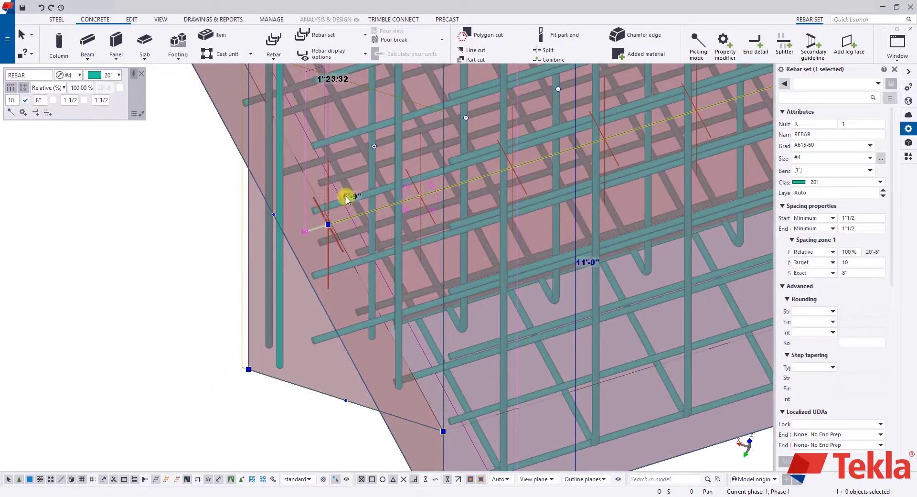
{"action": "scroll", "coordinate": [322, 182], "scroll_direction": "up", "scroll_amount": 5}
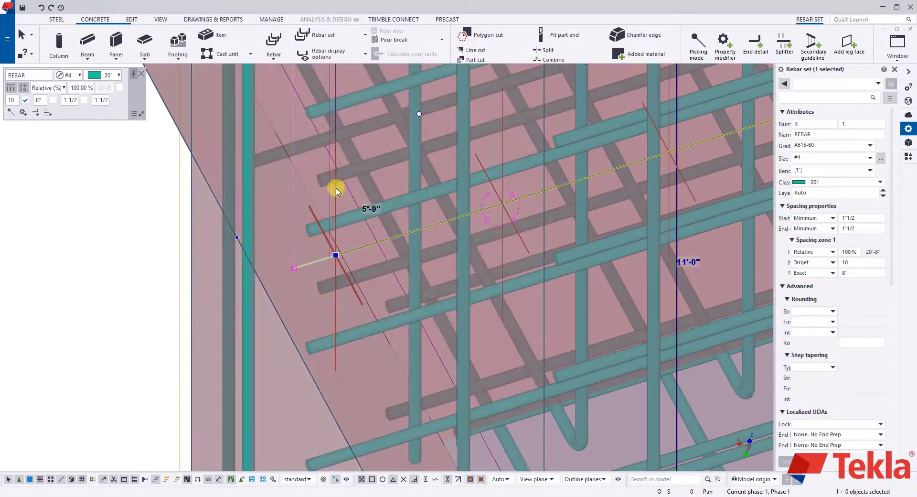
Delete the splitter so the set becomes one zone of 30 bars at 8" over 20'-0".
{"action": "left_click", "coordinate": [336, 190]}
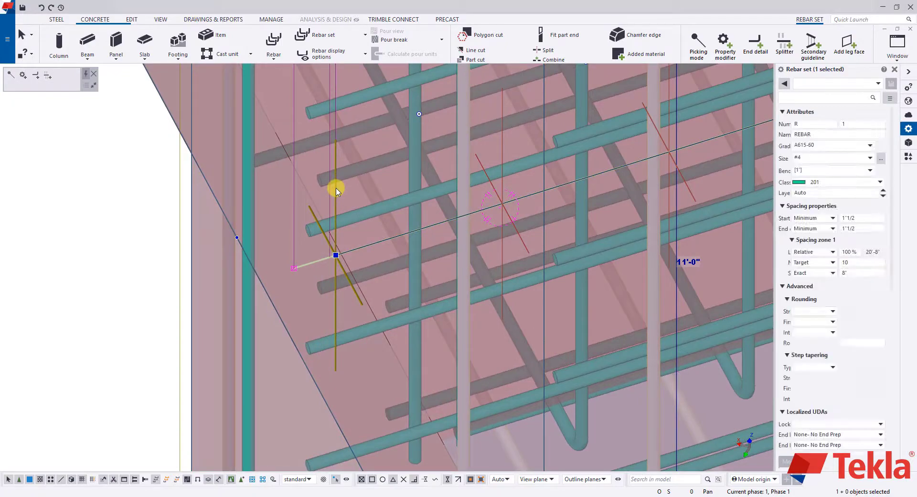
{"action": "key", "text": "Delete"}
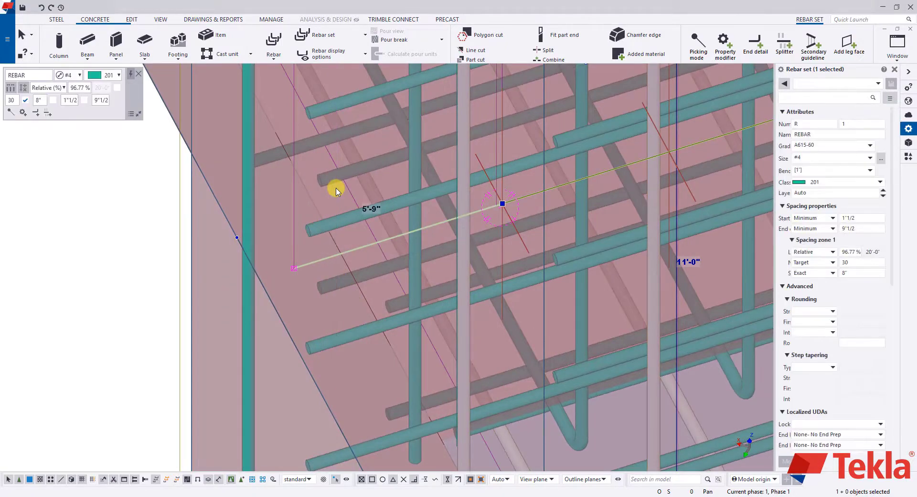
{"action": "scroll", "coordinate": [336, 189], "scroll_direction": "down", "scroll_amount": 4}
{"action": "middle_click_drag", "start_coordinate": [303, 219], "coordinate": [364, 221], "text": "ctrl"}
{"action": "scroll", "coordinate": [364, 221], "scroll_direction": "down", "scroll_amount": 5}
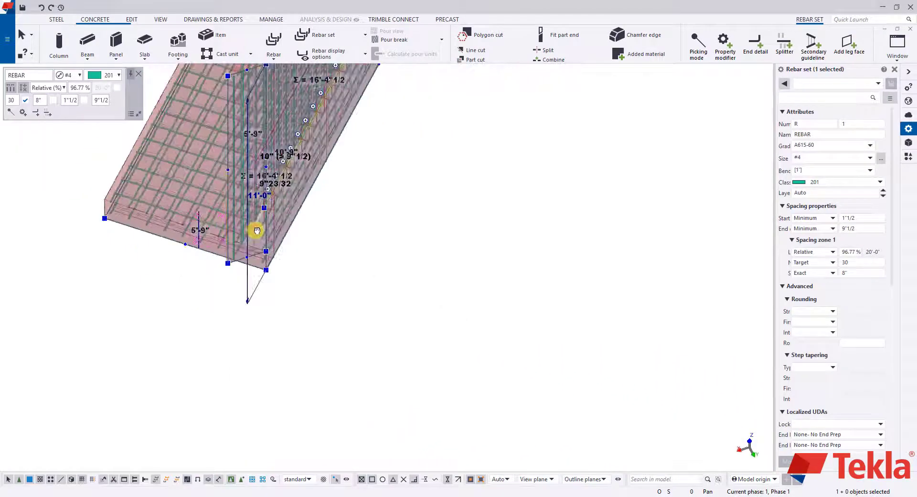
{"action": "scroll", "coordinate": [272, 280], "scroll_direction": "up", "scroll_amount": 5}
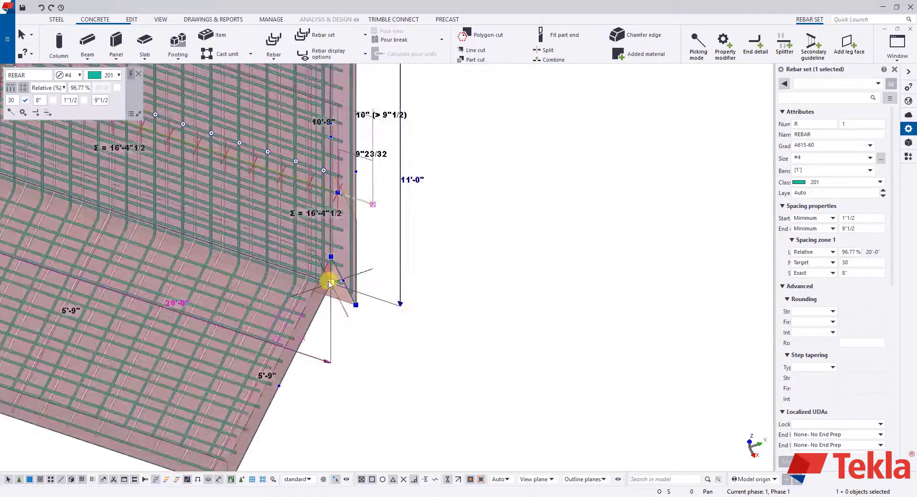
{"action": "middle_click_drag", "start_coordinate": [313, 210], "coordinate": [446, 245]}
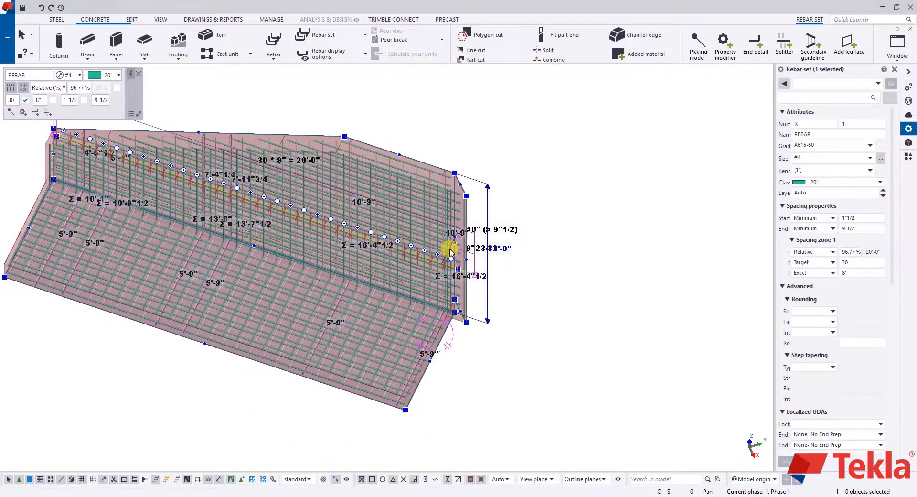
{"action": "middle_click_drag", "start_coordinate": [267, 240], "coordinate": [512, 157], "text": "ctrl"}
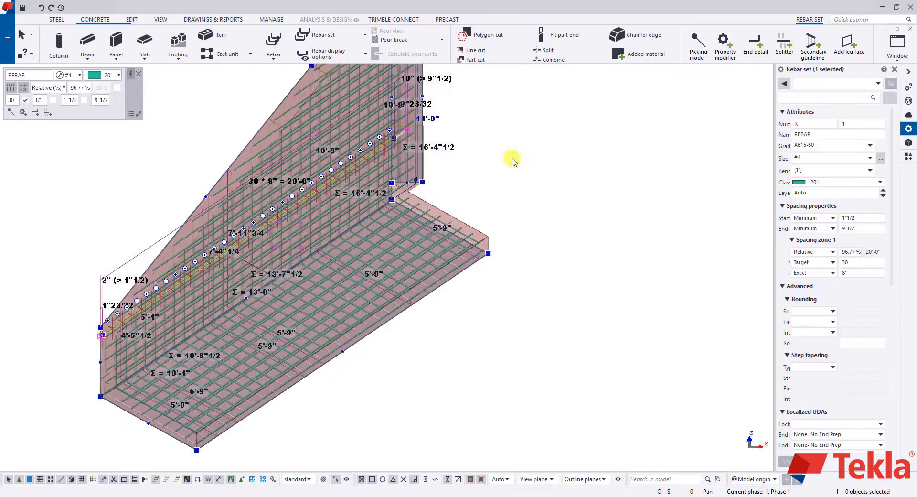
{"action": "right_click", "coordinate": [541, 163]}
{"action": "left_click", "coordinate": [541, 162]}
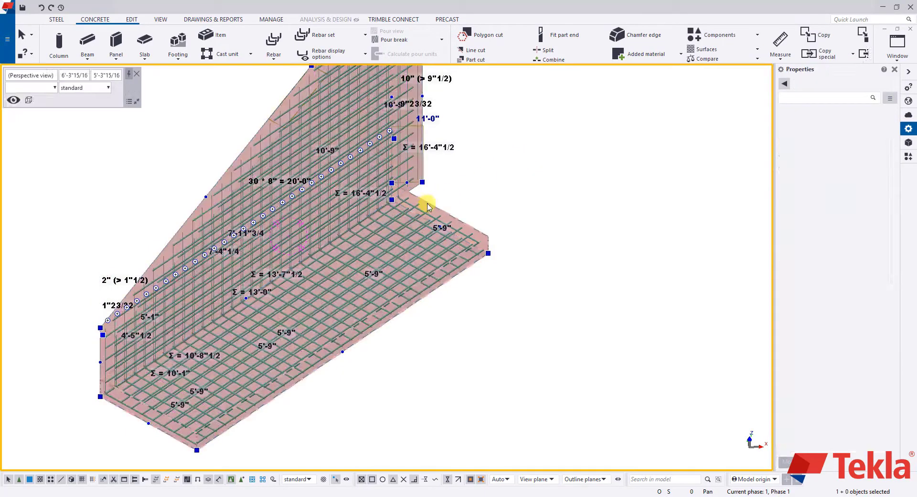
{"action": "scroll", "coordinate": [226, 305], "scroll_direction": "up", "scroll_amount": 5}
{"action": "scroll", "coordinate": [310, 213], "scroll_direction": "down", "scroll_amount": 4}
{"action": "middle_click_drag", "start_coordinate": [165, 360], "coordinate": [295, 301]}
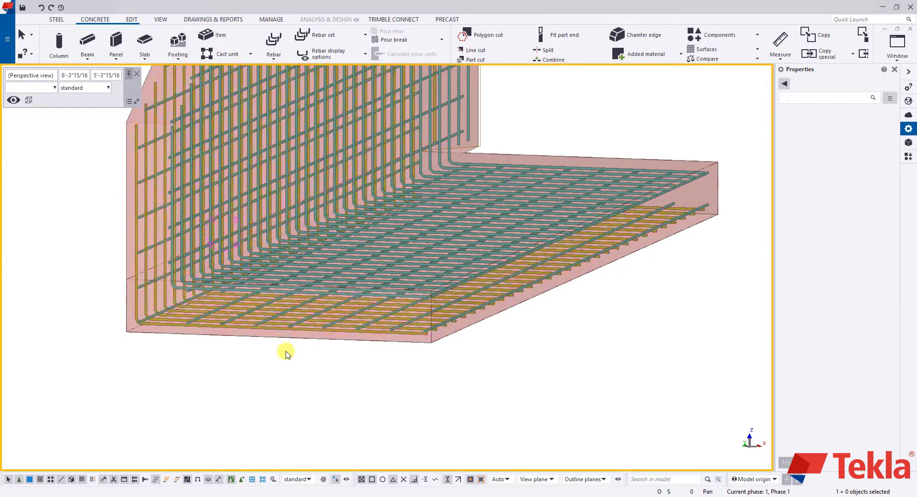
{"action": "scroll", "coordinate": [363, 347], "scroll_direction": "up", "scroll_amount": 5}
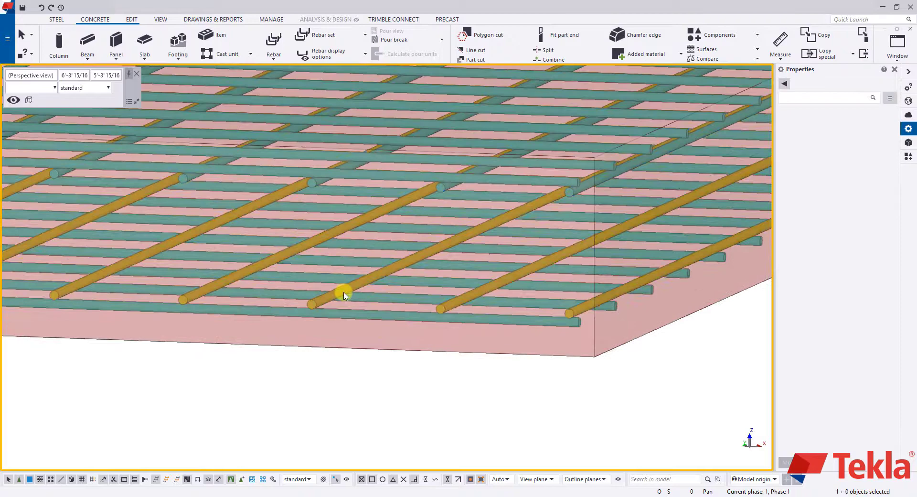
{"action": "mouse_move", "coordinate": [349, 297]}
{"action": "middle_mouse_down", "text": "ctrl"}
{"action": "mouse_move", "coordinate": [385, 291]}
{"action": "mouse_move", "coordinate": [346, 310]}
{"action": "mouse_move", "coordinate": [315, 304]}
{"action": "middle_mouse_up", "text": "ctrl"}
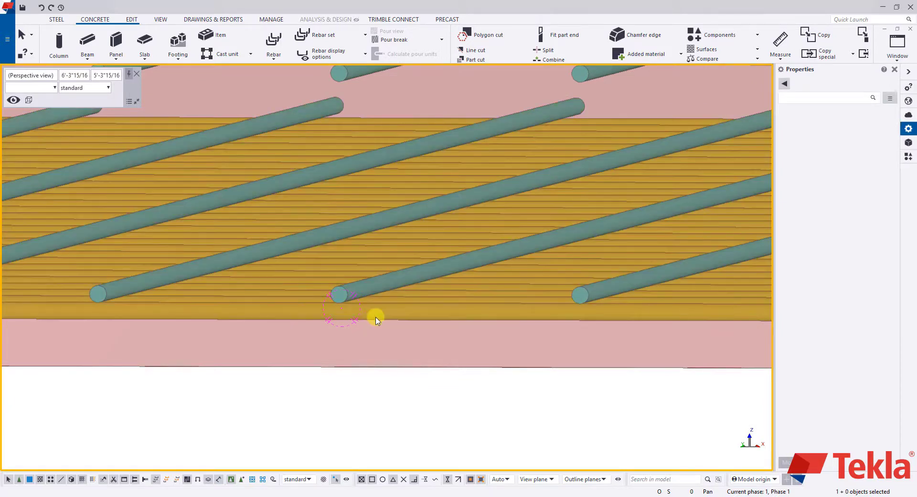
Set the diagonal slab rebar set's layer order number to 1 and apply it.
{"action": "left_click", "coordinate": [373, 313]}
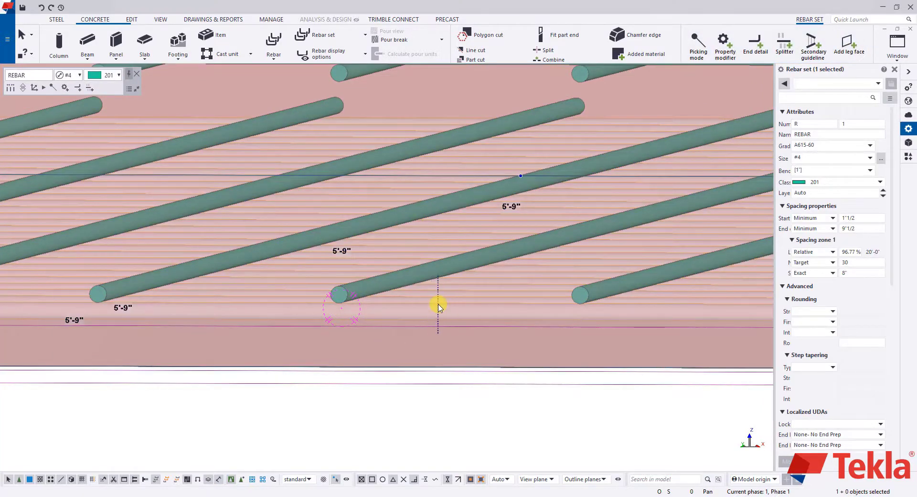
{"action": "key", "text": "d"}
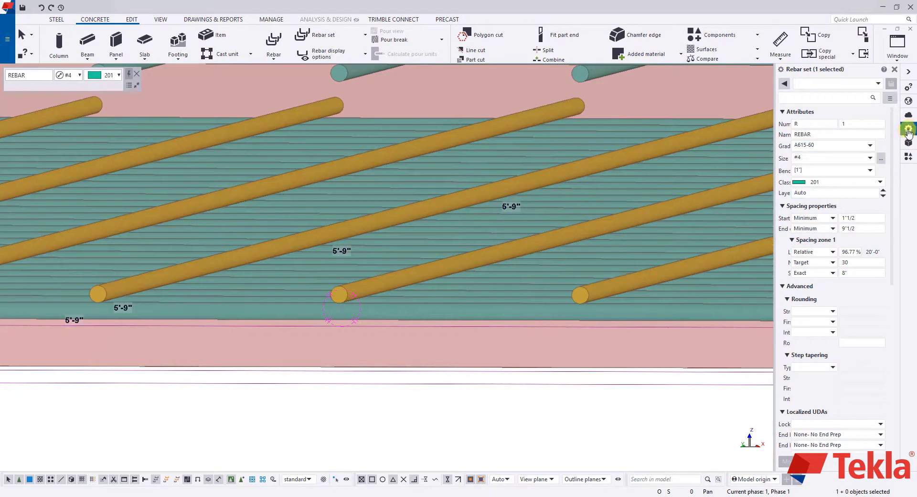
{"action": "left_click", "coordinate": [907, 130]}
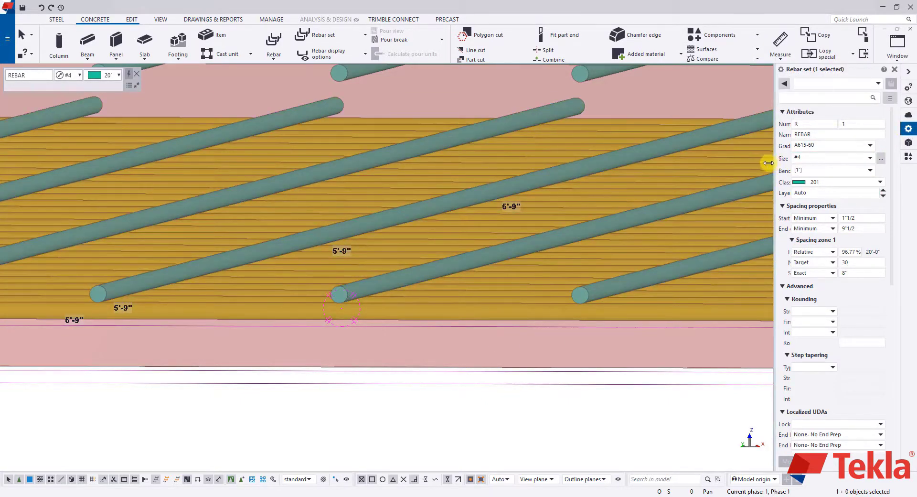
{"action": "left_click_drag", "start_coordinate": [768, 163], "coordinate": [684, 178]}
{"action": "left_click", "coordinate": [782, 191]}
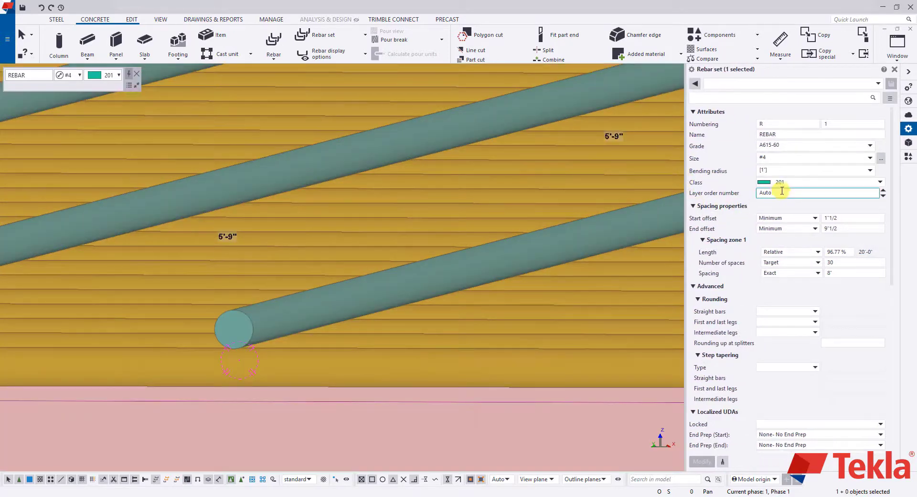
{"action": "left_click", "coordinate": [677, 198]}
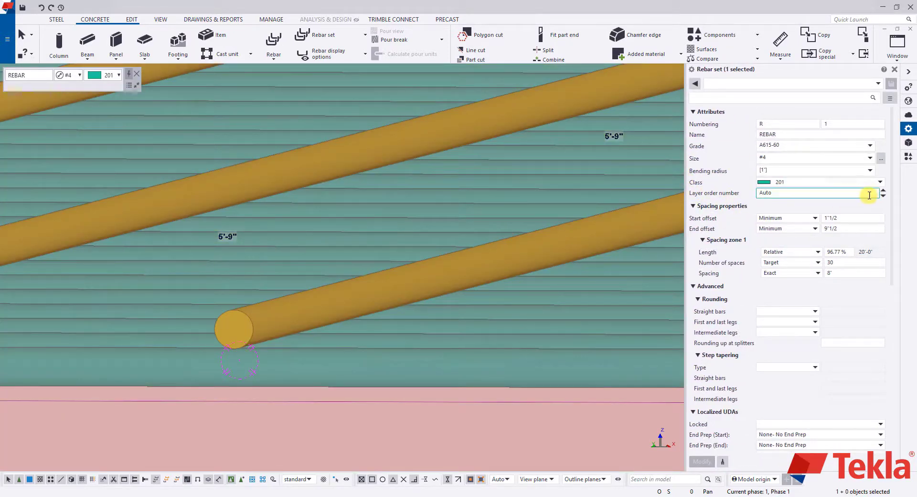
{"action": "scroll", "coordinate": [310, 296], "scroll_direction": "down", "scroll_amount": 4}
{"action": "scroll", "coordinate": [486, 325], "scroll_direction": "up", "scroll_amount": 2}
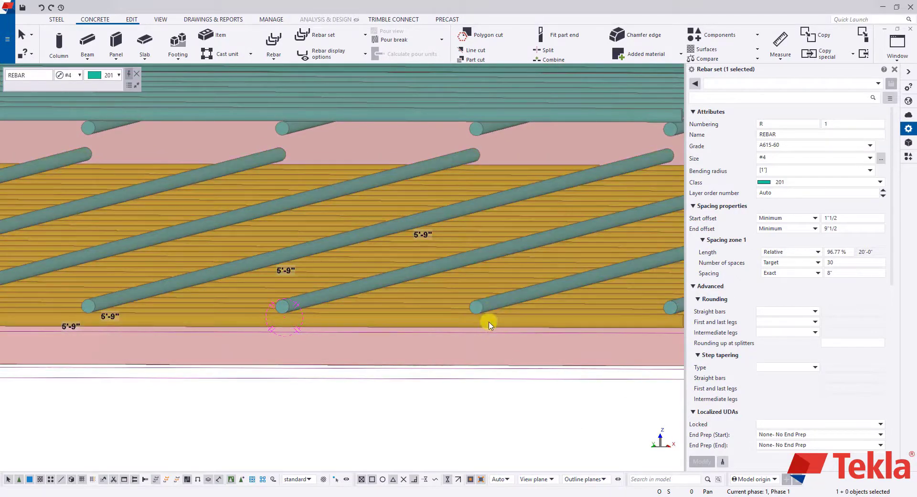
{"action": "left_click", "coordinate": [883, 192]}
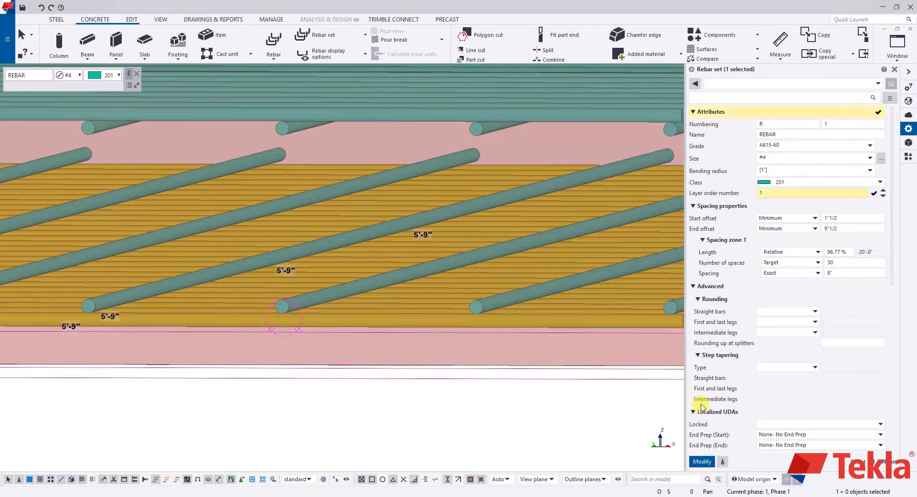
{"action": "left_click", "coordinate": [701, 461]}
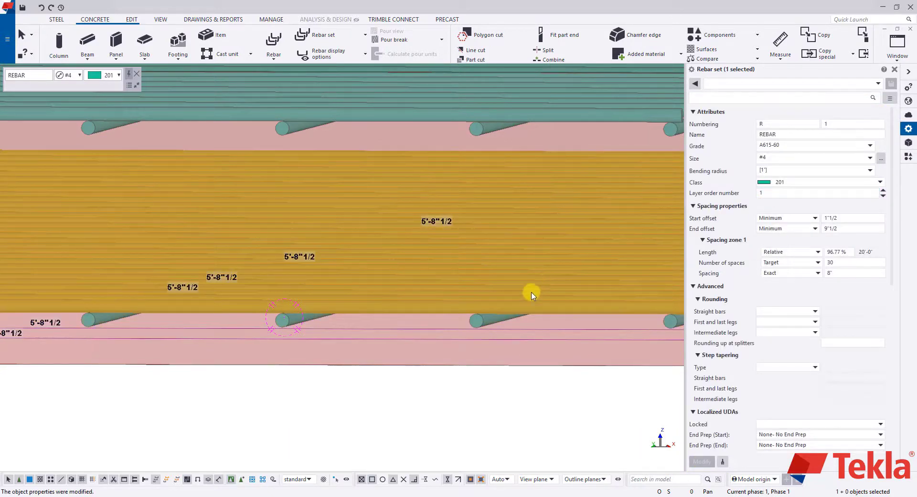
Try layer orders 1–3 on the other slab set, then apply Auto.
{"action": "left_click", "coordinate": [485, 322]}
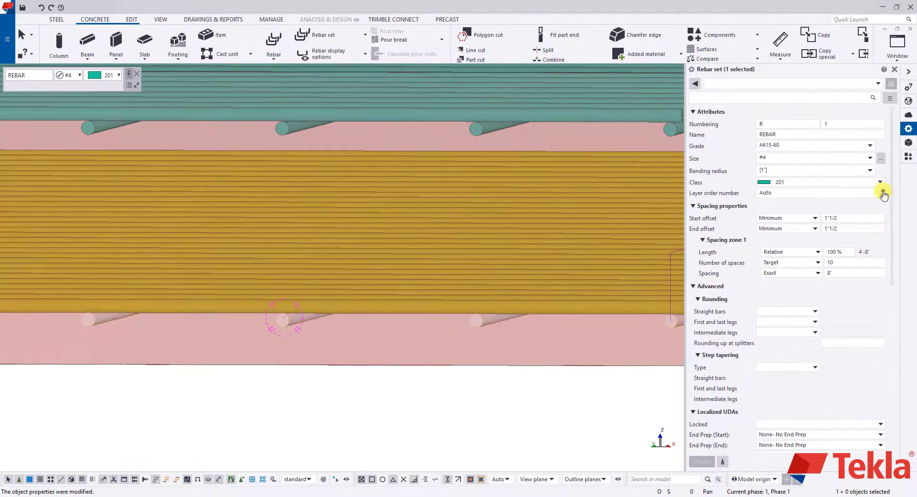
{"action": "left_click", "coordinate": [883, 191]}
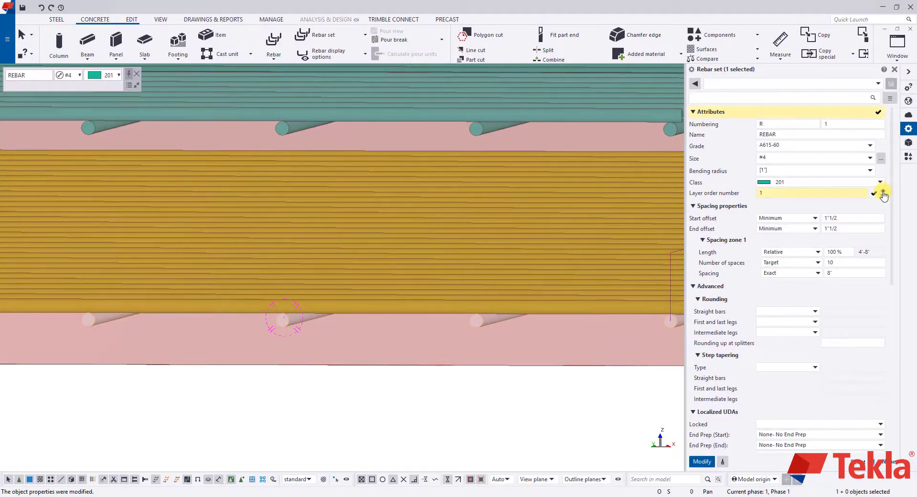
{"action": "left_click", "coordinate": [701, 461]}
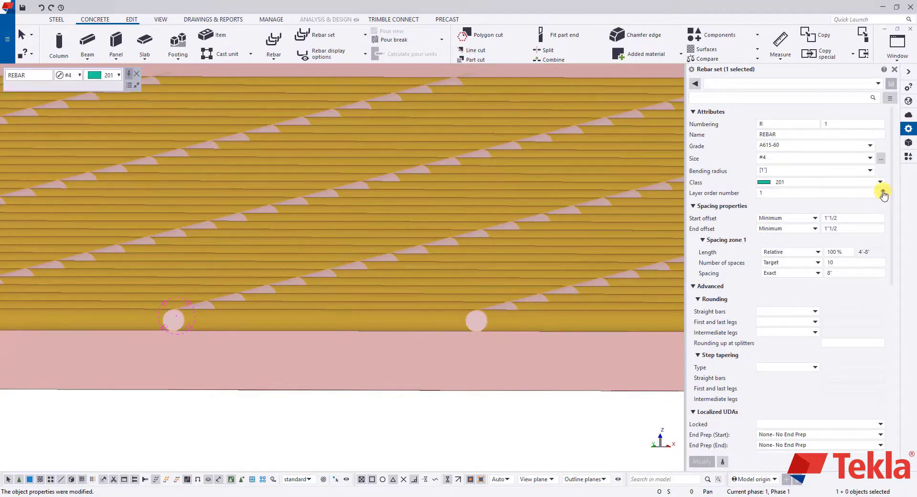
{"action": "left_click", "coordinate": [883, 190]}
{"action": "left_click", "coordinate": [883, 191]}
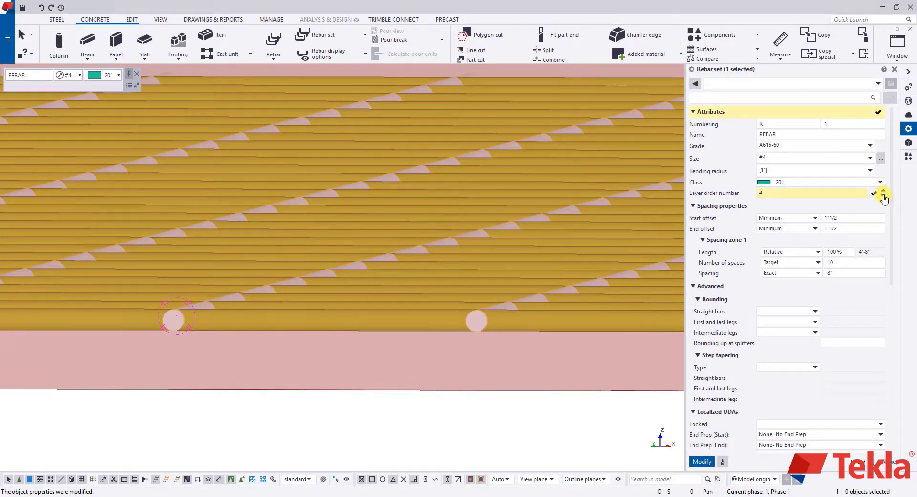
{"action": "left_click", "coordinate": [883, 191]}
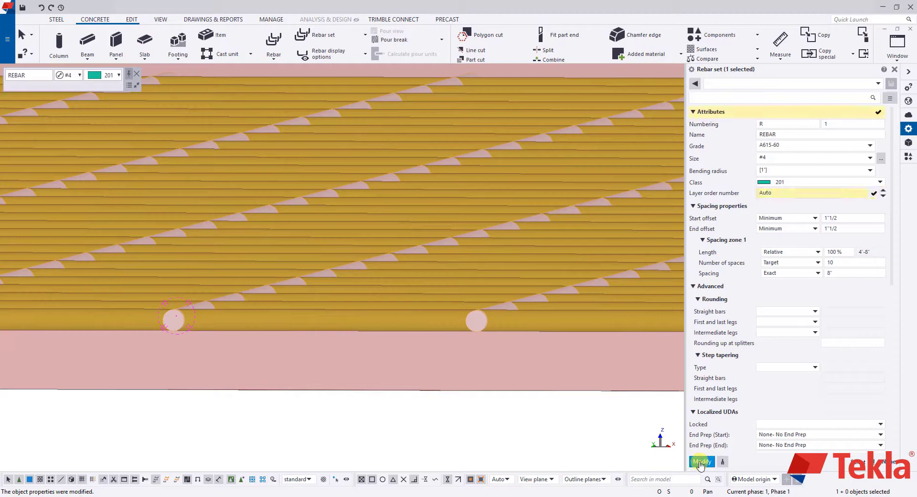
{"action": "left_click", "coordinate": [700, 462]}
Change the slab rebar set's bar size to #6 and apply it.
{"action": "scroll", "coordinate": [461, 321], "scroll_direction": "down", "scroll_amount": 3}
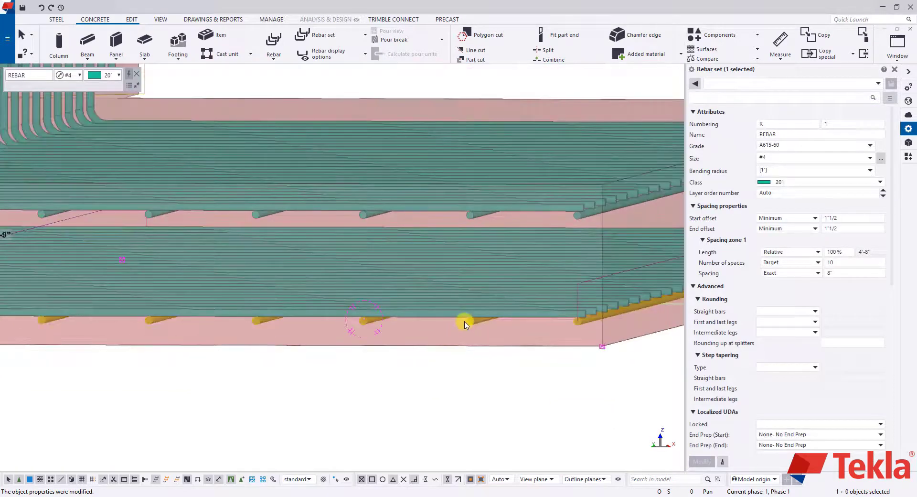
{"action": "scroll", "coordinate": [465, 324], "scroll_direction": "up", "scroll_amount": 2}
{"action": "scroll", "coordinate": [479, 324], "scroll_direction": "up", "scroll_amount": 2}
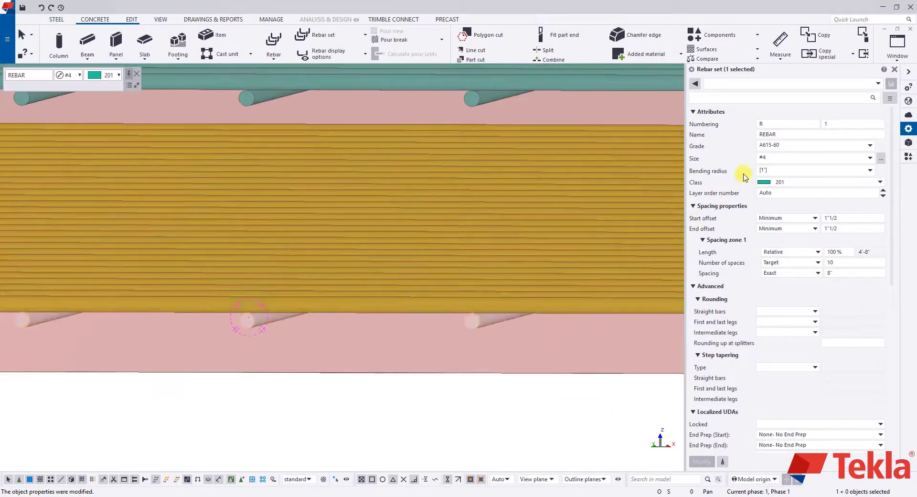
{"action": "left_click", "coordinate": [870, 158]}
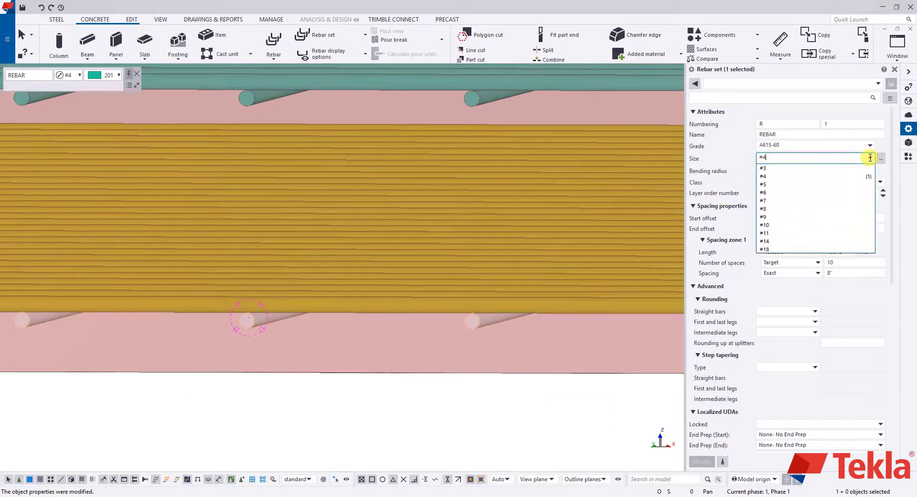
{"action": "left_click", "coordinate": [823, 193]}
{"action": "left_click", "coordinate": [702, 461]}
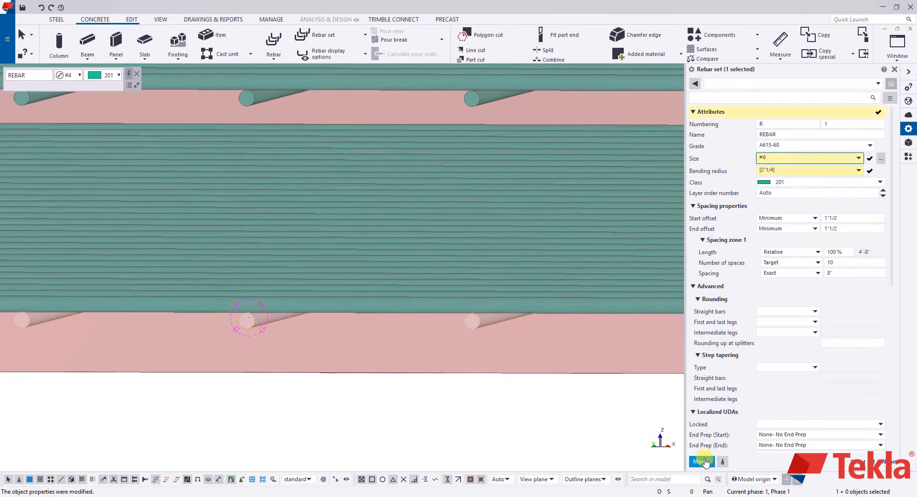
Reselect the resized set and orbit to review the #6 bars around the L-shaped wall.
{"action": "left_click", "coordinate": [472, 303]}
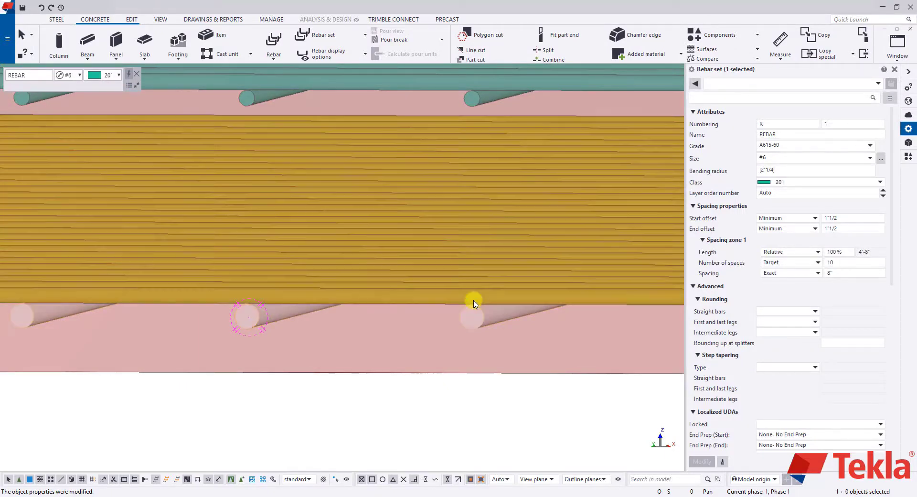
{"action": "scroll", "coordinate": [472, 303], "scroll_direction": "down", "scroll_amount": 5}
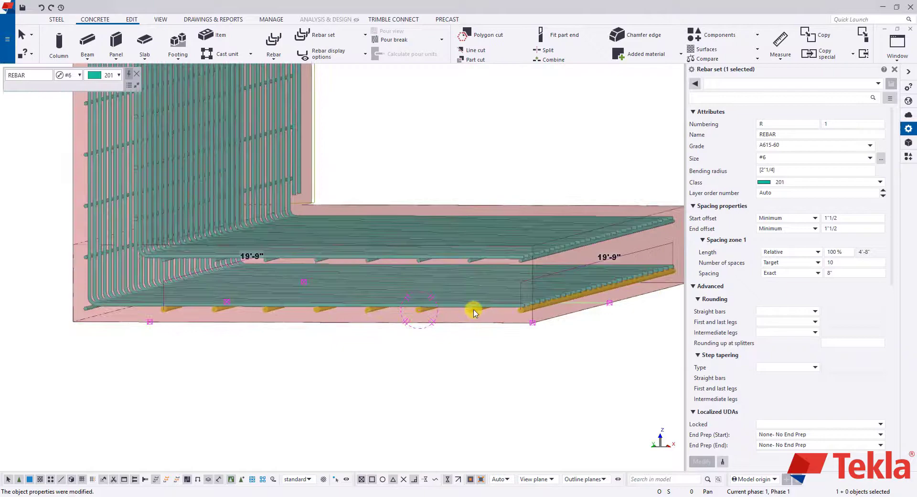
{"action": "scroll", "coordinate": [351, 305], "scroll_direction": "down", "scroll_amount": 5}
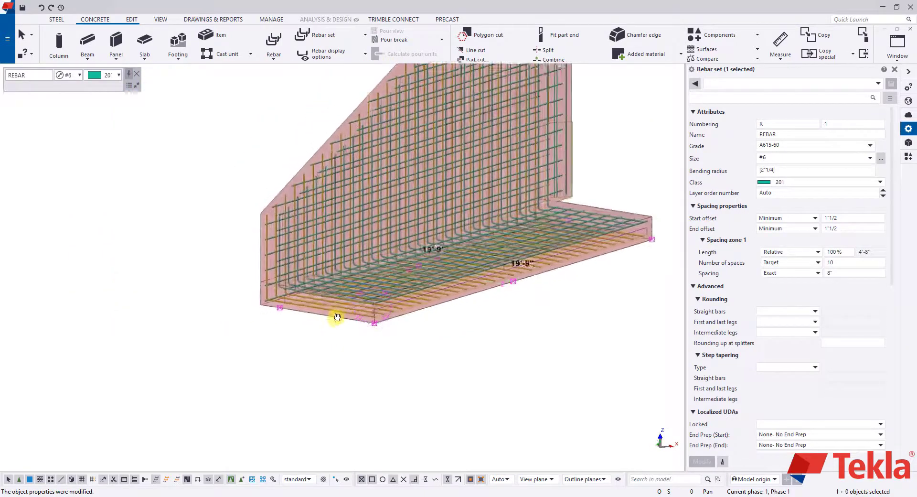
{"action": "scroll", "coordinate": [315, 310], "scroll_direction": "up", "scroll_amount": 5}
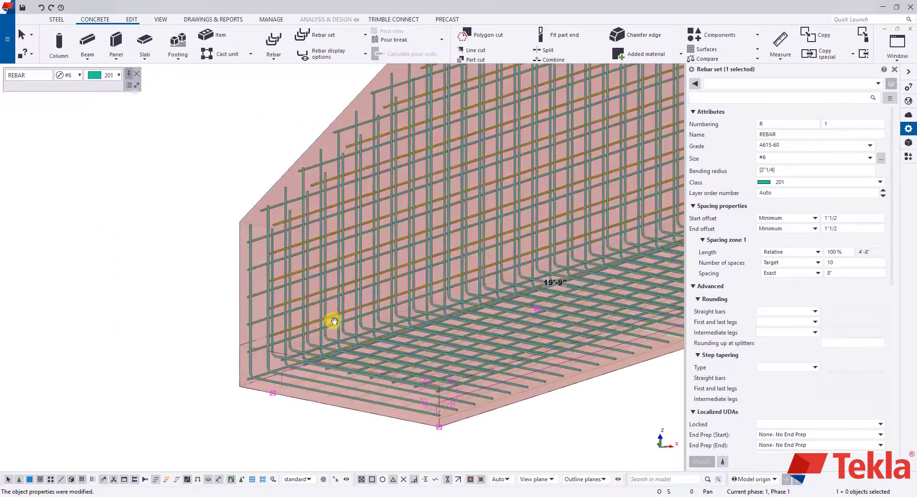
{"action": "middle_click_drag", "start_coordinate": [388, 313], "coordinate": [349, 191], "text": "ctrl"}
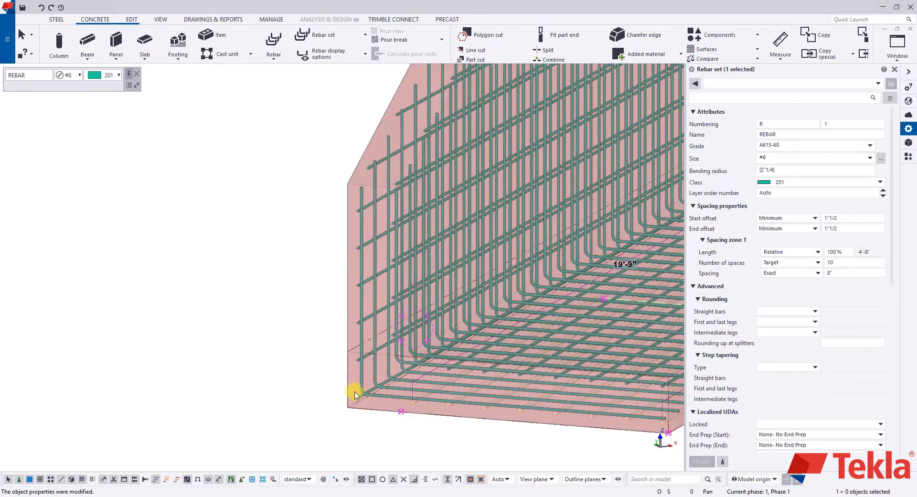
{"action": "middle_click_drag", "start_coordinate": [447, 406], "coordinate": [380, 321], "text": "ctrl"}
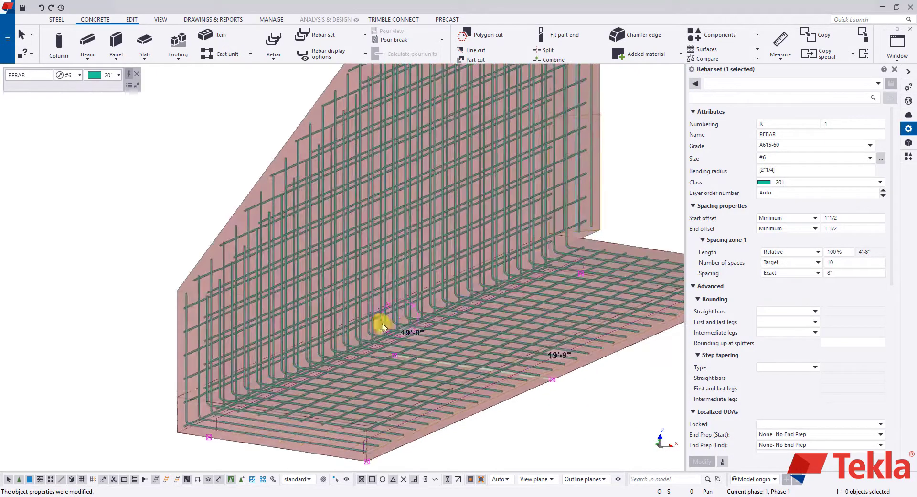
Start a planar face rebar set on the far face, running along the short axis.
{"action": "left_click", "coordinate": [318, 35]}
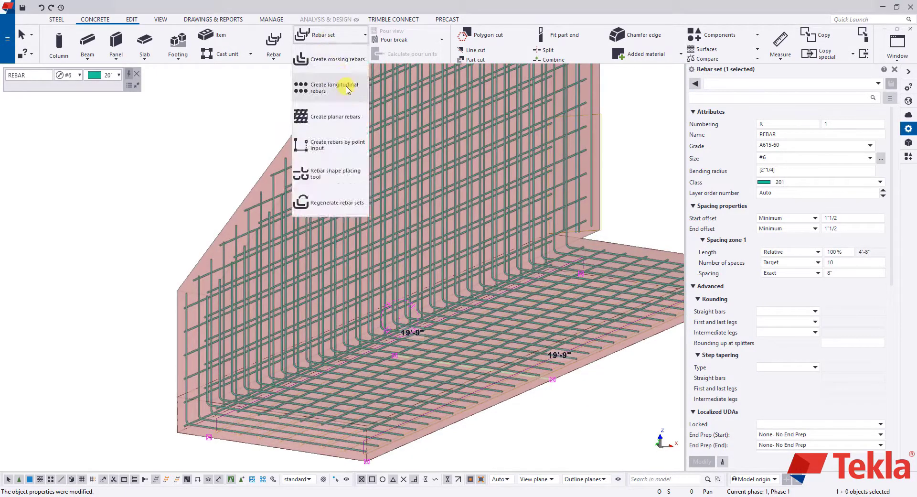
{"action": "left_click", "coordinate": [346, 118]}
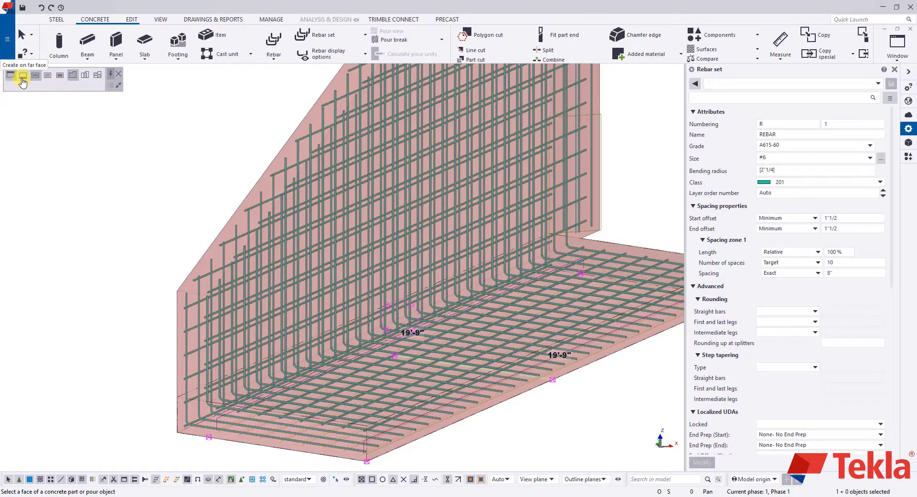
{"action": "left_click", "coordinate": [22, 77]}
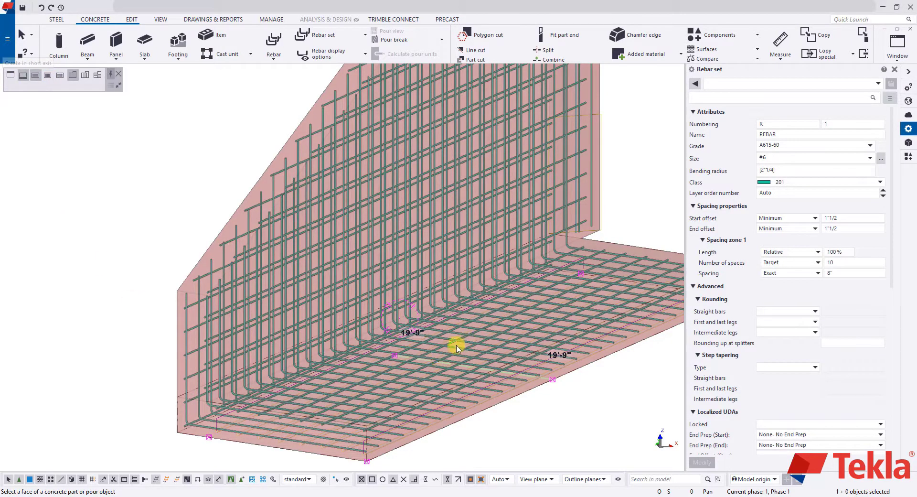
{"action": "scroll", "coordinate": [447, 365], "scroll_direction": "down", "scroll_amount": 3}
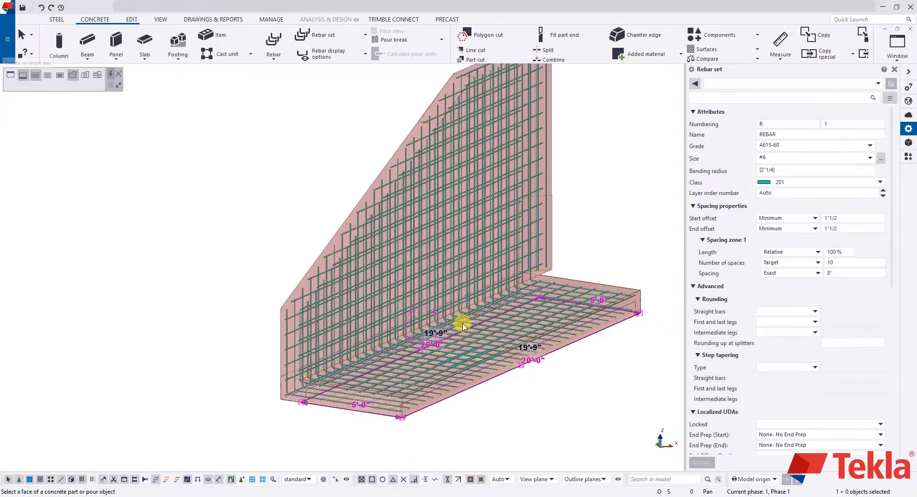
{"action": "middle_click_drag", "start_coordinate": [467, 314], "coordinate": [475, 300], "text": "ctrl"}
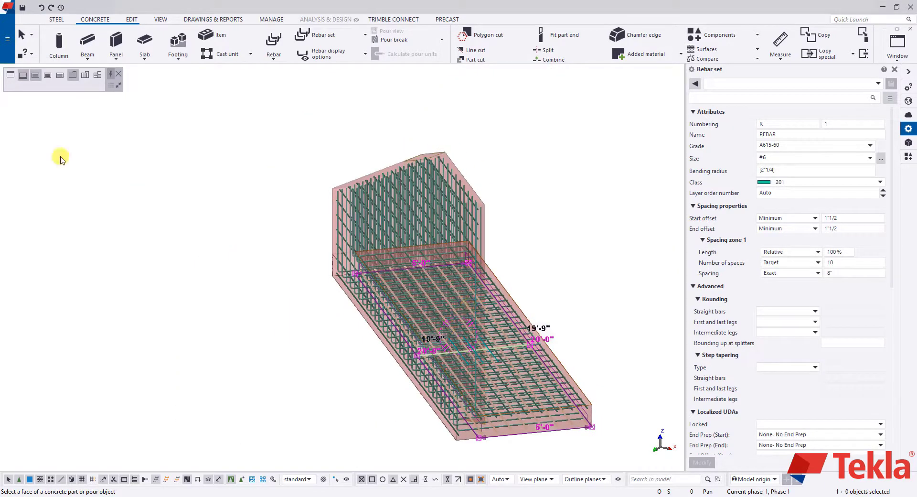
{"action": "left_click", "coordinate": [48, 75]}
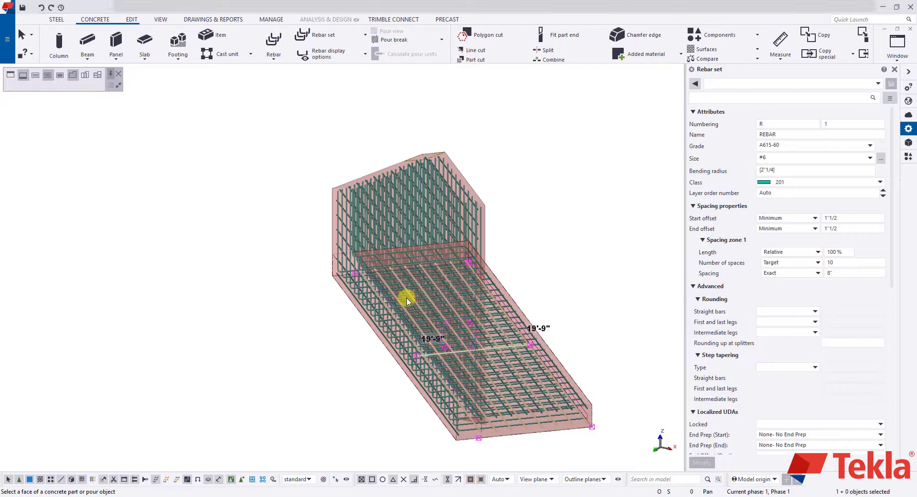
Show the concrete as opaque solids, pan the model, and end the rebar command.
{"action": "key", "text": "ctrl+4"}
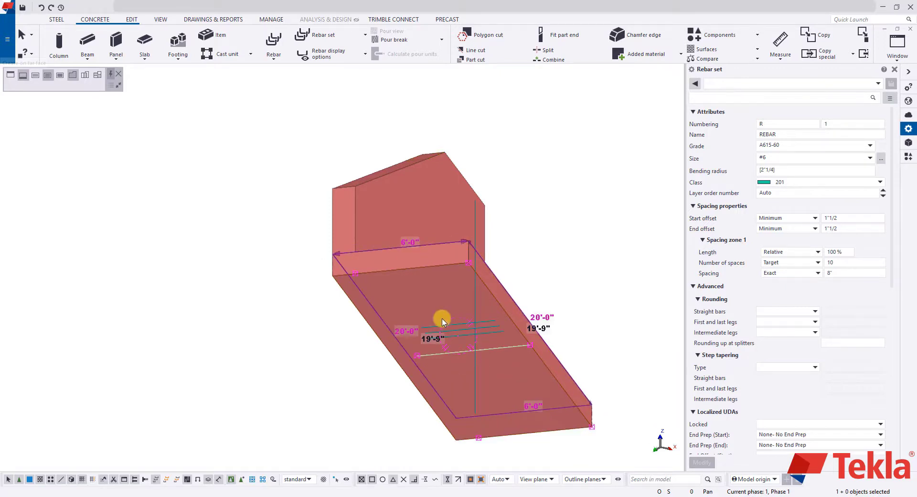
{"action": "scroll", "coordinate": [443, 320], "scroll_direction": "down", "scroll_amount": 3}
{"action": "middle_click_drag", "start_coordinate": [442, 319], "coordinate": [458, 373]}
{"action": "middle_click_drag", "start_coordinate": [392, 305], "coordinate": [391, 340]}
{"action": "right_click", "coordinate": [227, 169]}
{"action": "left_click", "coordinate": [272, 176]}
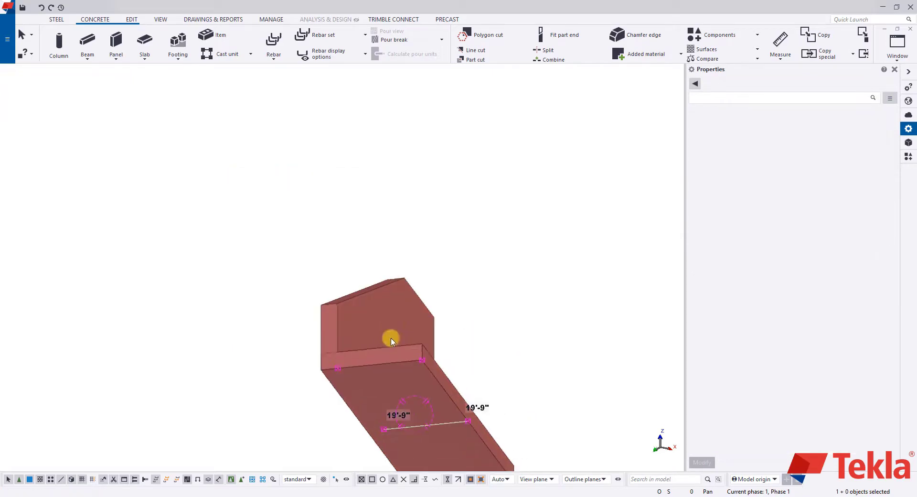
Make the concrete transparent and select the slab rebar set from above.
{"action": "scroll", "coordinate": [386, 381], "scroll_direction": "up", "scroll_amount": 3}
{"action": "key", "text": "ctrl+2"}
{"action": "middle_click_drag", "start_coordinate": [334, 349], "coordinate": [365, 433], "text": "ctrl"}
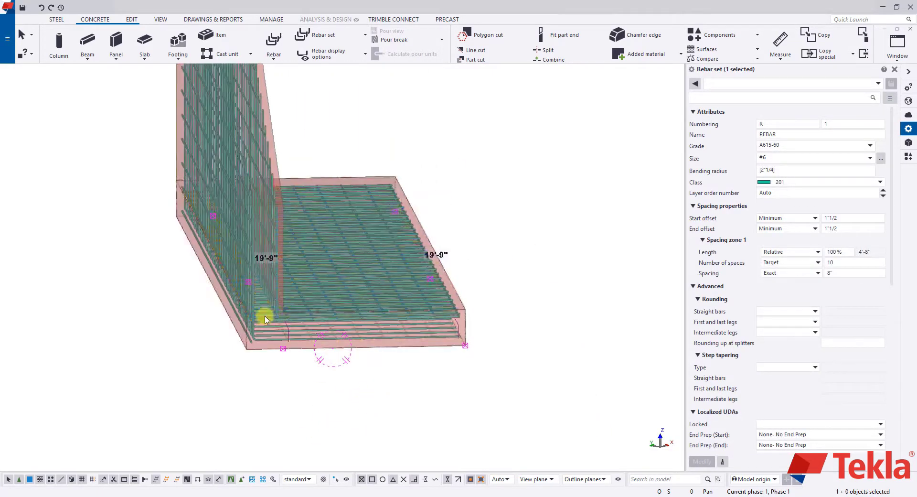
{"action": "scroll", "coordinate": [264, 317], "scroll_direction": "up", "scroll_amount": 4}
{"action": "scroll", "coordinate": [260, 326], "scroll_direction": "up", "scroll_amount": 3}
{"action": "left_click", "coordinate": [240, 322]}
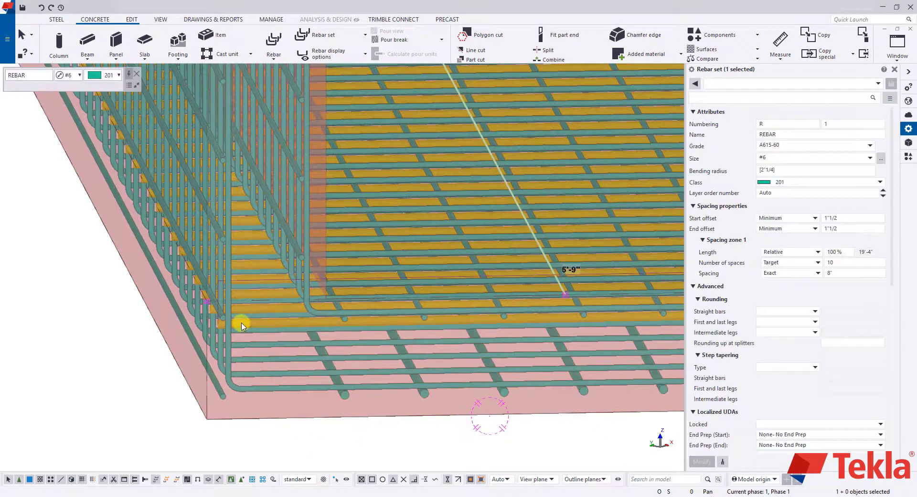
{"action": "scroll", "coordinate": [240, 322], "scroll_direction": "down", "scroll_amount": 4}
{"action": "middle_click_drag", "start_coordinate": [293, 324], "coordinate": [478, 267]}
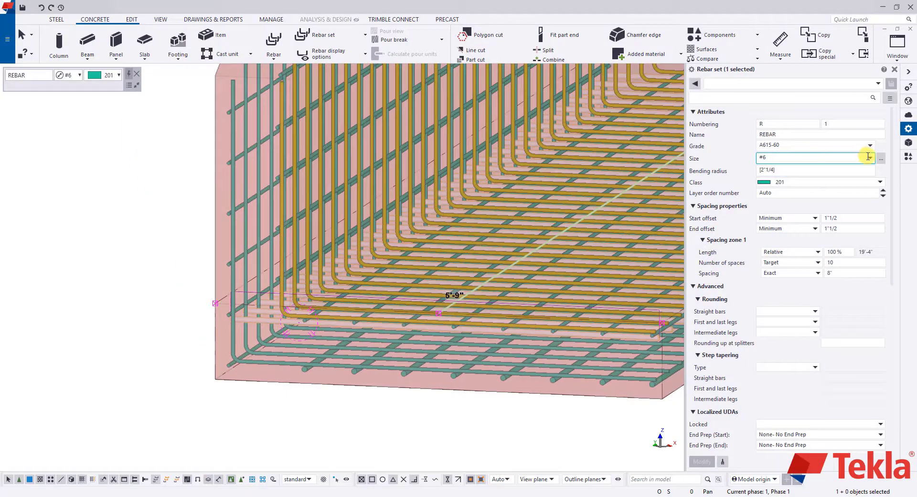
Change the slab rebar set's bar size from #6 back to #4 and apply it.
{"action": "left_click", "coordinate": [865, 158]}
{"action": "left_click", "coordinate": [829, 176]}
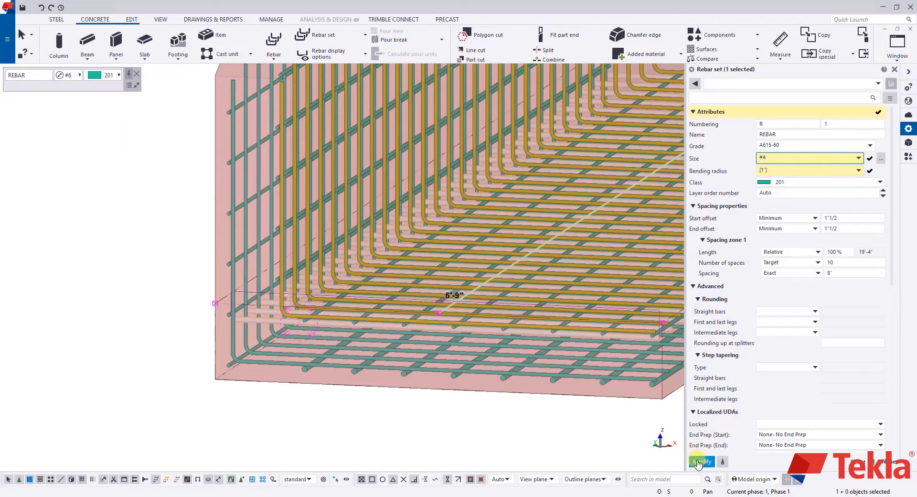
{"action": "left_click", "coordinate": [698, 463]}
{"action": "left_click", "coordinate": [259, 369]}
{"action": "scroll", "coordinate": [262, 365], "scroll_direction": "up", "scroll_amount": 3}
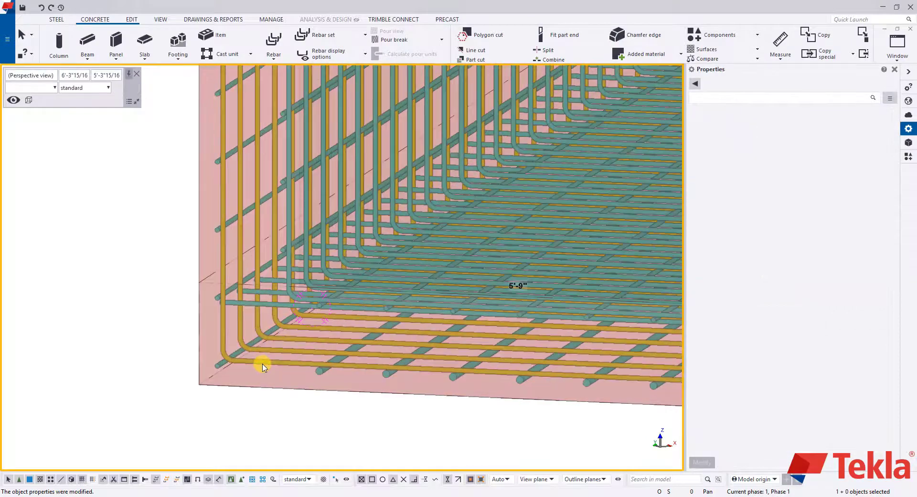
Select the vertical U-bars and the other wall rebar sets, then hide them.
{"action": "left_click", "coordinate": [320, 371]}
{"action": "left_click", "coordinate": [297, 312], "text": "ctrl"}
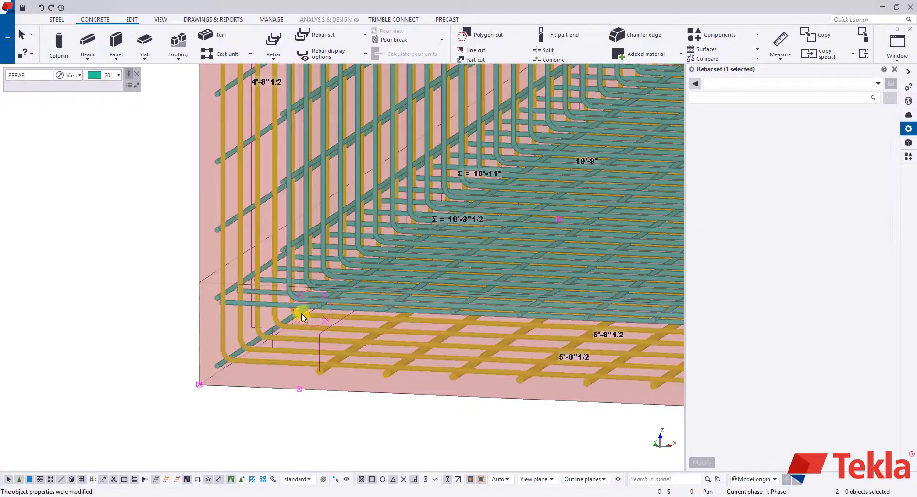
{"action": "scroll", "coordinate": [297, 310], "scroll_direction": "up", "scroll_amount": 2}
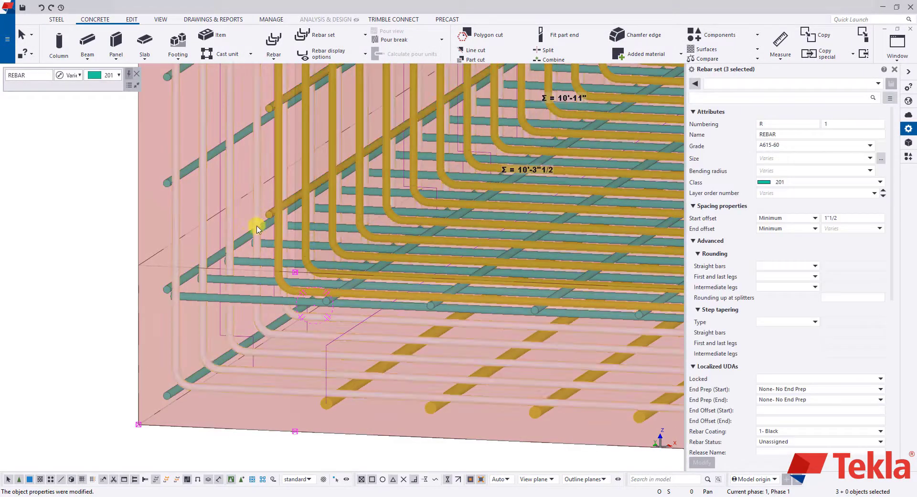
{"action": "left_click", "coordinate": [244, 243], "text": "ctrl"}
{"action": "right_click", "coordinate": [244, 243]}
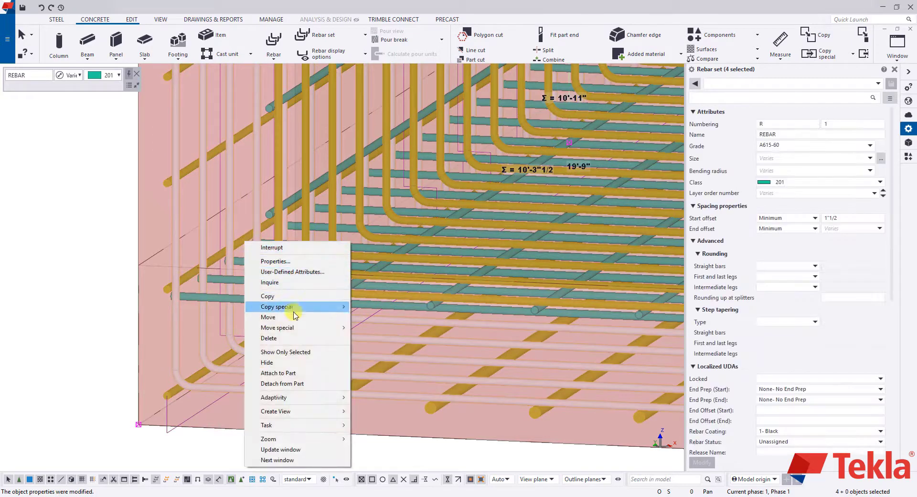
{"action": "left_click", "coordinate": [285, 363]}
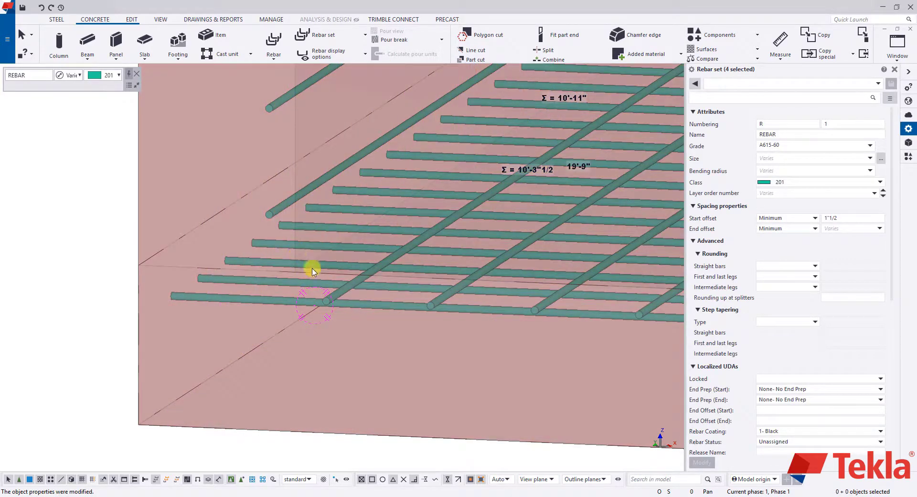
Show only the two slab rebar sets and select the slab set for editing.
{"action": "left_click", "coordinate": [389, 258]}
{"action": "left_click", "coordinate": [319, 176]}
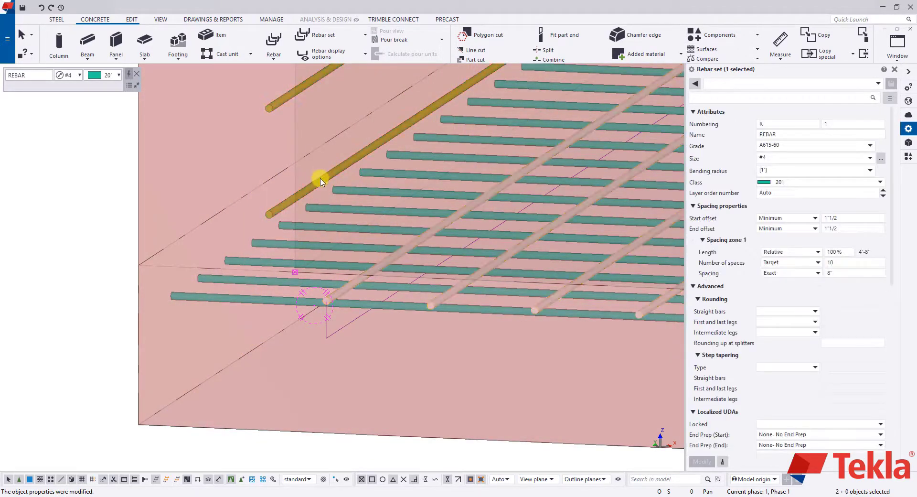
{"action": "right_click", "coordinate": [320, 178]}
{"action": "left_click", "coordinate": [359, 289]}
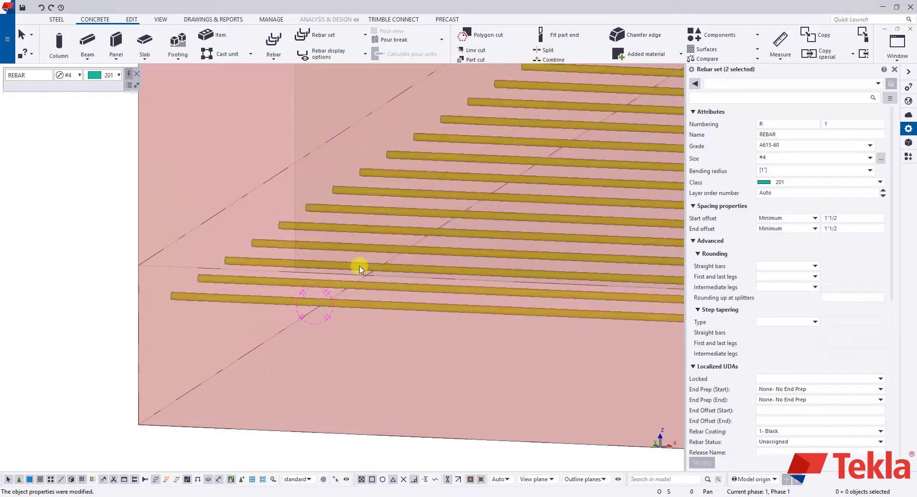
{"action": "scroll", "coordinate": [447, 260], "scroll_direction": "down", "scroll_amount": 5}
{"action": "scroll", "coordinate": [433, 264], "scroll_direction": "up", "scroll_amount": 3}
{"action": "middle_click_drag", "start_coordinate": [433, 265], "coordinate": [472, 255], "text": "ctrl"}
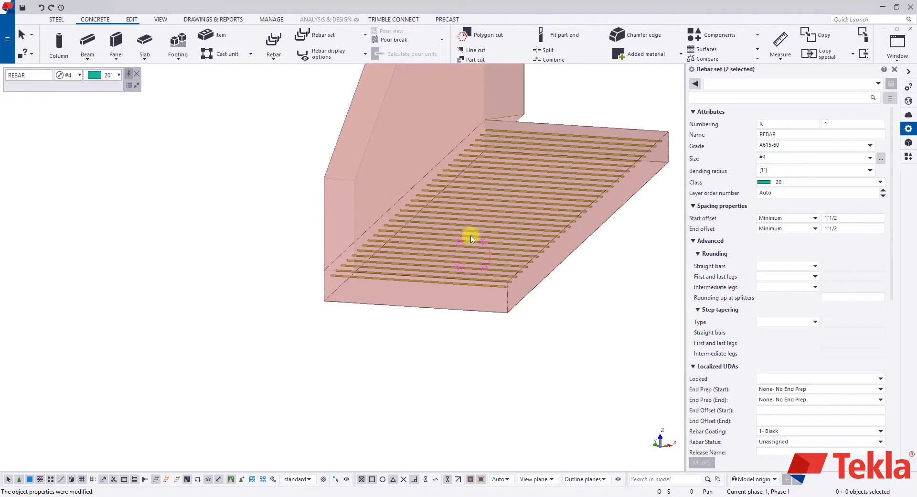
{"action": "left_click", "coordinate": [471, 238]}
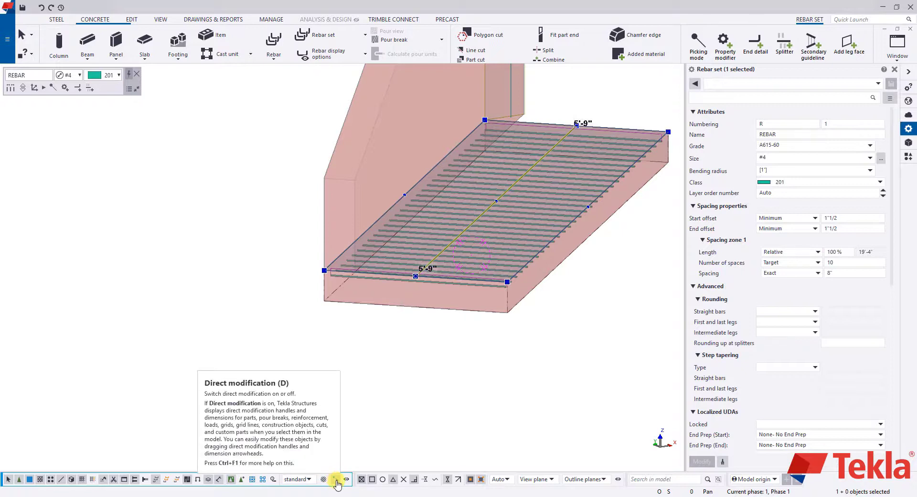
Drag the slab bars' leg face up the wall to add 1'-3"1/4 upturned legs.
{"action": "mouse_move", "coordinate": [338, 256]}
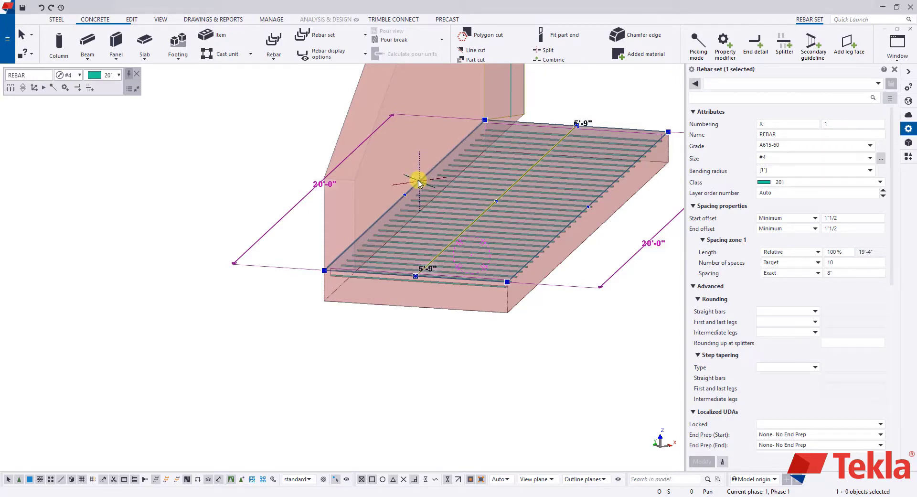
{"action": "left_click_drag", "start_coordinate": [418, 183], "coordinate": [418, 161]}
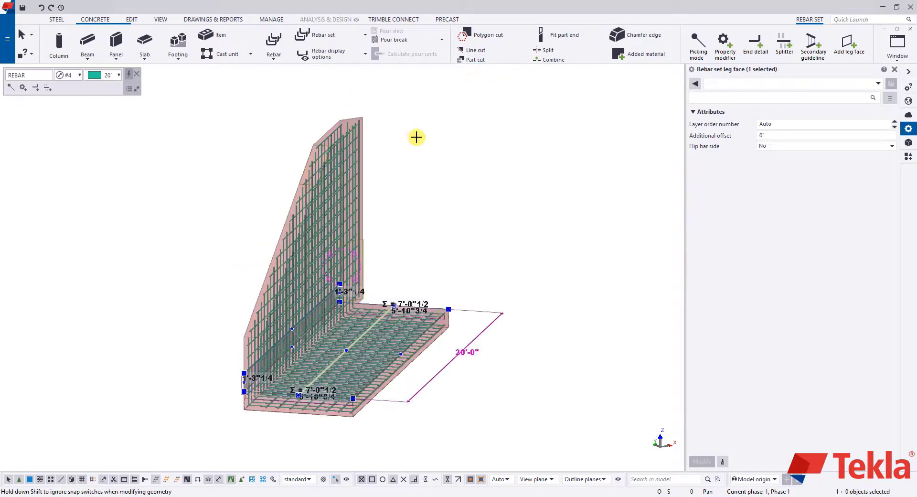
End the current command and select the wall's horizontal rebar sets.
{"action": "scroll", "coordinate": [249, 392], "scroll_direction": "up", "scroll_amount": 6}
{"action": "right_click", "coordinate": [118, 319]}
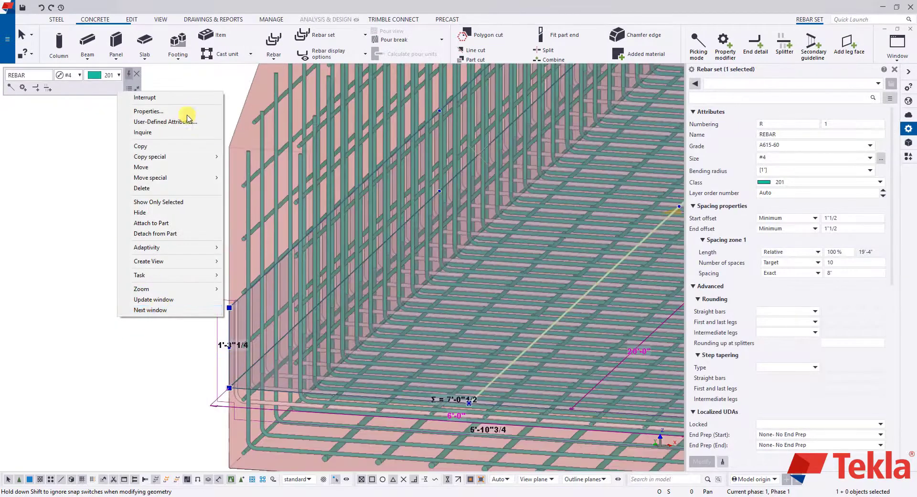
{"action": "left_click", "coordinate": [180, 95]}
{"action": "scroll", "coordinate": [276, 229], "scroll_direction": "down", "scroll_amount": 3}
{"action": "scroll", "coordinate": [213, 247], "scroll_direction": "up", "scroll_amount": 2}
{"action": "scroll", "coordinate": [213, 247], "scroll_direction": "up", "scroll_amount": 2}
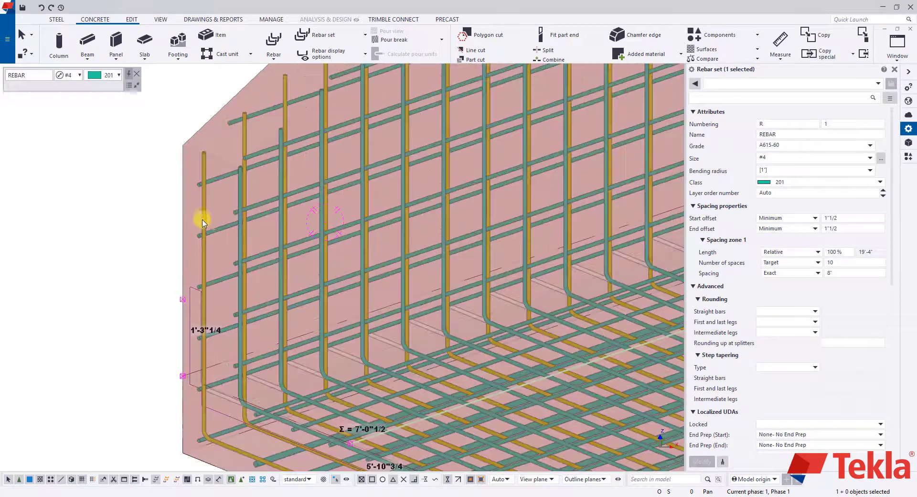
{"action": "left_click", "coordinate": [207, 215]}
{"action": "scroll", "coordinate": [238, 213], "scroll_direction": "up", "scroll_amount": 2}
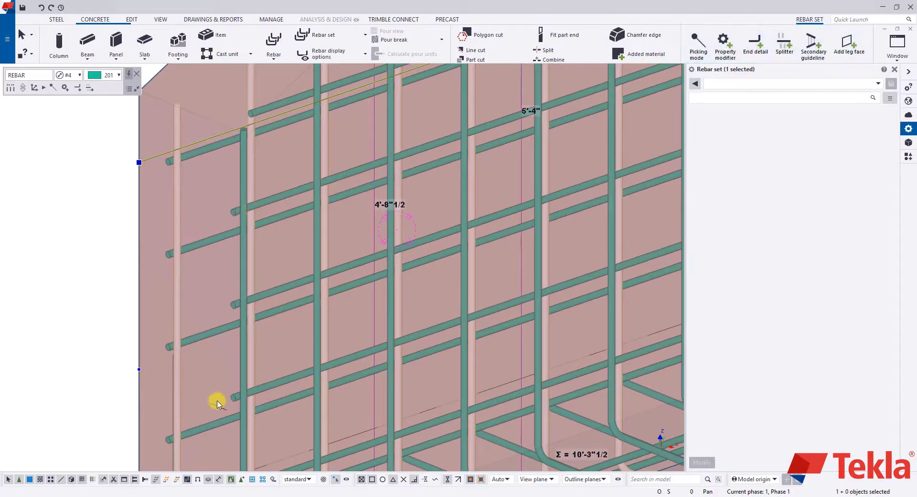
{"action": "left_click", "coordinate": [228, 241]}
Add the outer horizontal, vertical and remaining wall rebar sets, then hide them.
{"action": "scroll", "coordinate": [232, 242], "scroll_direction": "down", "scroll_amount": 2}
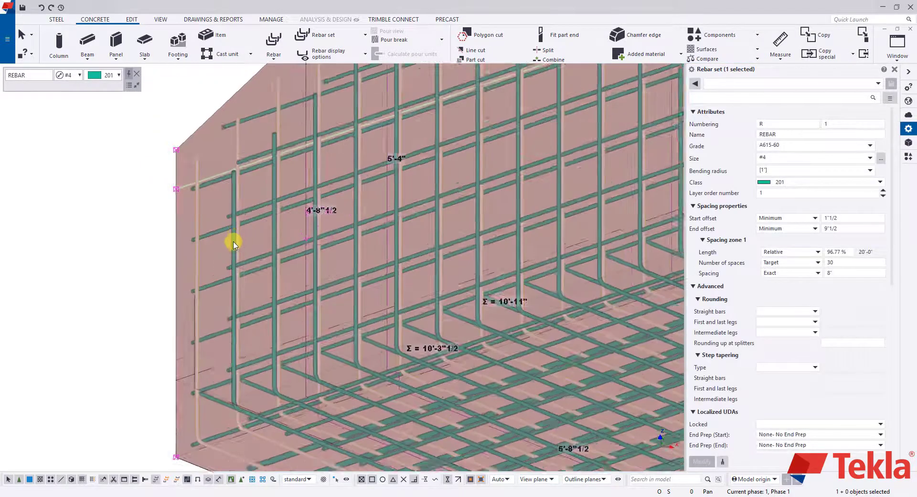
{"action": "left_click", "coordinate": [253, 263], "text": "ctrl"}
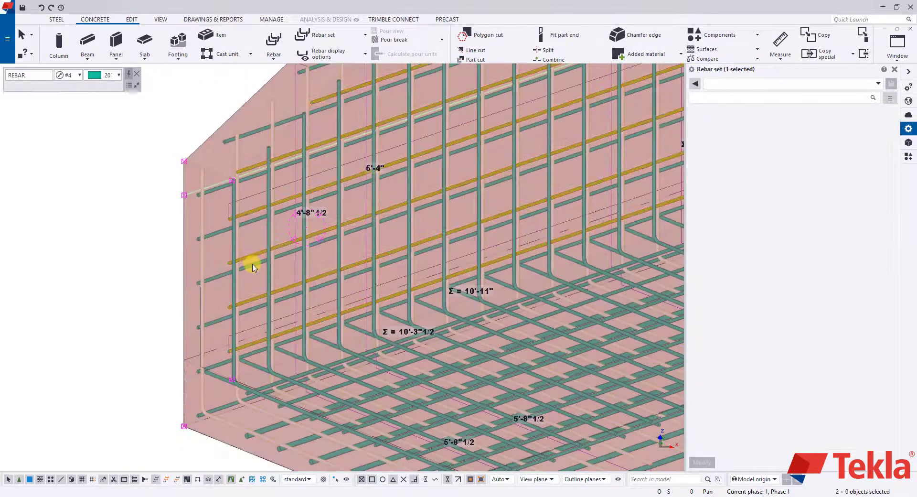
{"action": "left_click", "coordinate": [241, 314], "text": "ctrl"}
{"action": "left_click", "coordinate": [337, 412], "text": "shift"}
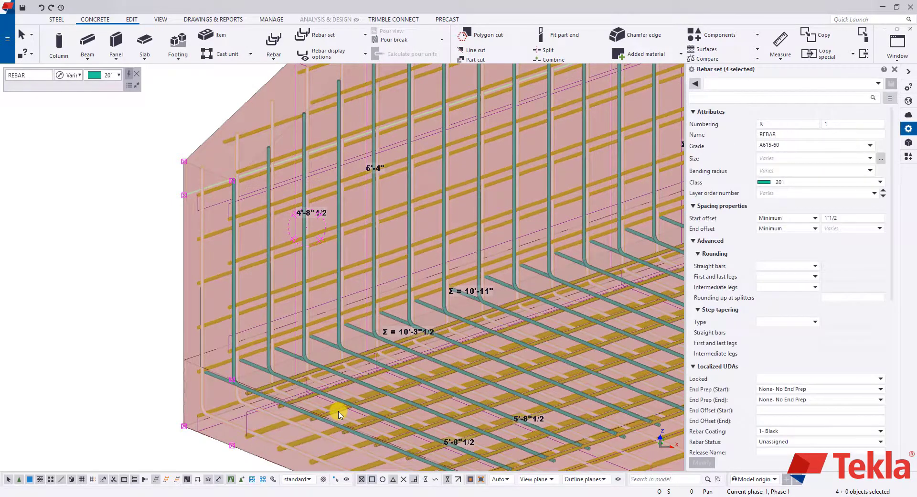
{"action": "left_click", "coordinate": [339, 414], "text": "shift"}
{"action": "right_click", "coordinate": [338, 415]}
{"action": "left_click", "coordinate": [400, 357]}
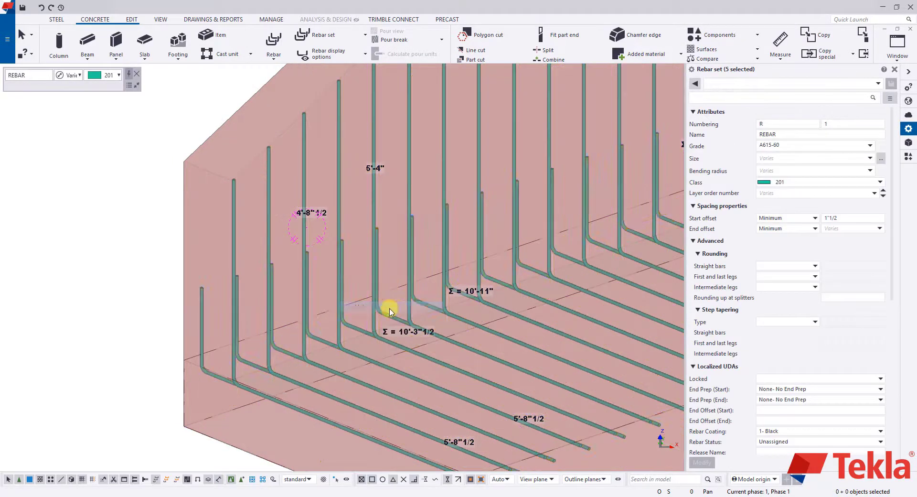
Show only the bent-up base bar set and select it for inspection.
{"action": "left_click", "coordinate": [234, 215]}
{"action": "right_click", "coordinate": [235, 216]}
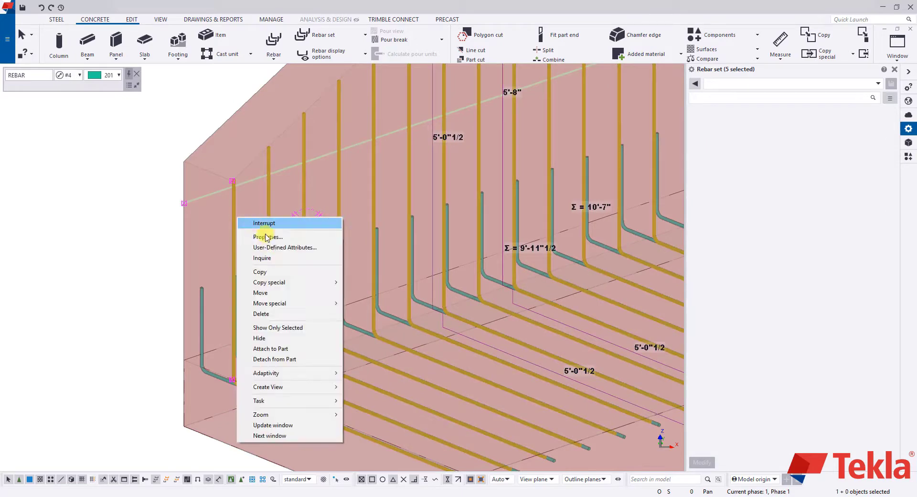
{"action": "left_click", "coordinate": [285, 332]}
{"action": "scroll", "coordinate": [301, 307], "scroll_direction": "up", "scroll_amount": 5}
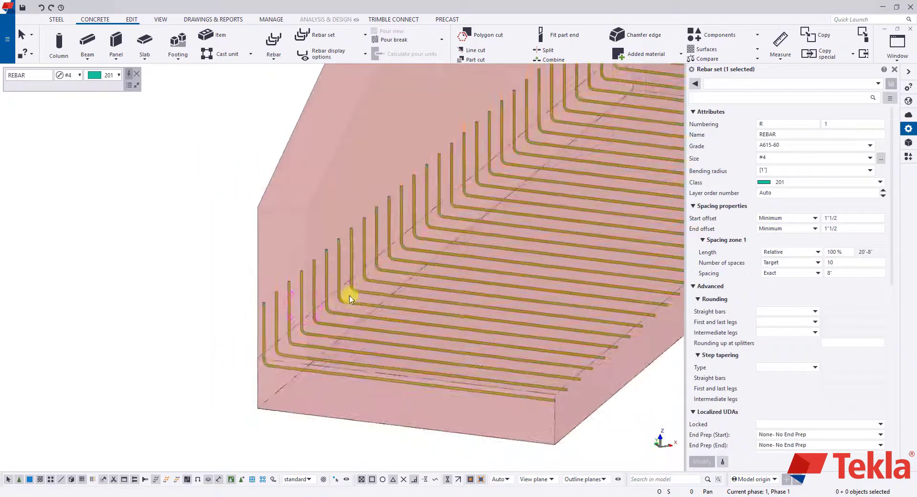
{"action": "left_click", "coordinate": [338, 263]}
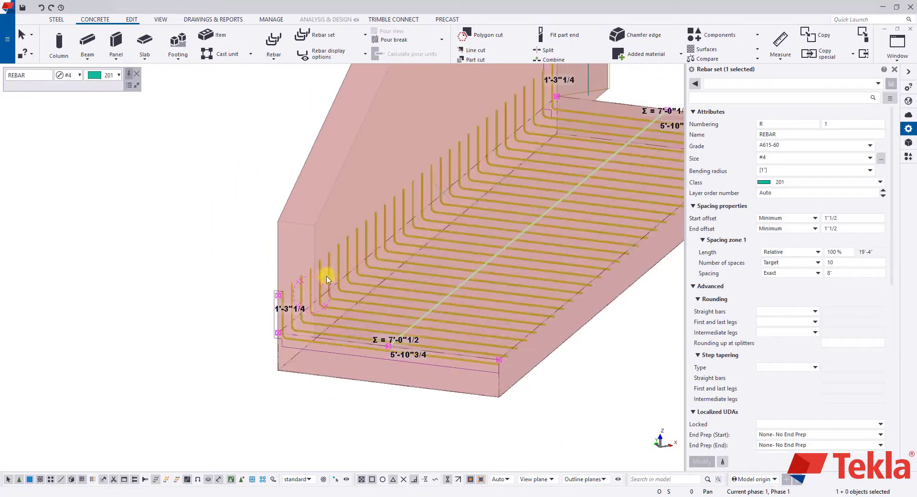
Orbit around the base bars to inspect their upturned legs.
{"action": "middle_click_drag", "start_coordinate": [352, 260], "coordinate": [401, 271], "text": "ctrl"}
{"action": "middle_click_drag", "start_coordinate": [424, 315], "coordinate": [382, 277], "text": "ctrl"}
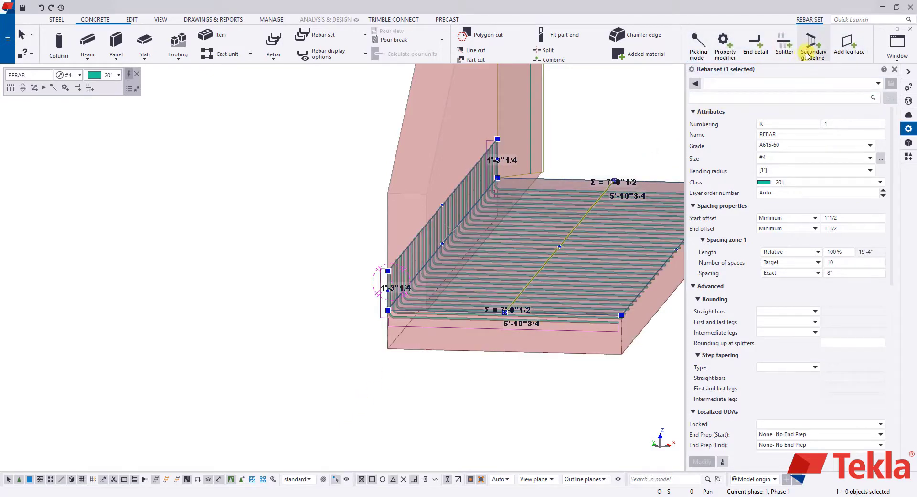
{"action": "left_click", "coordinate": [759, 50]}
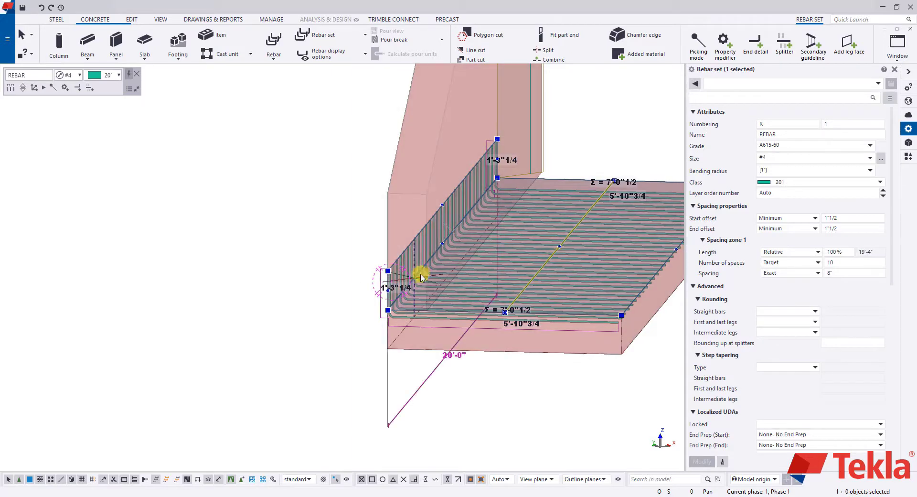
{"action": "scroll", "coordinate": [451, 256], "scroll_direction": "down", "scroll_amount": 1}
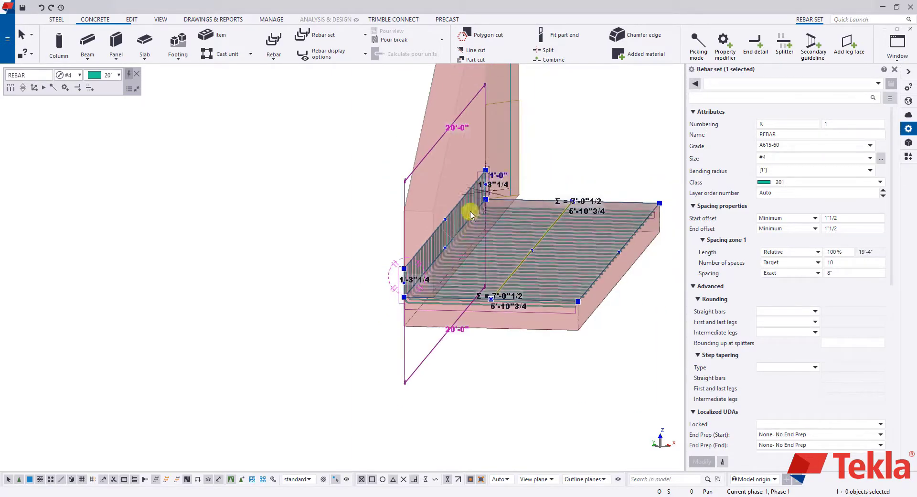
{"action": "scroll", "coordinate": [406, 288], "scroll_direction": "up", "scroll_amount": 3}
Turn the model toward the wall side and tile the window into four views.
{"action": "middle_click_drag", "start_coordinate": [417, 279], "coordinate": [420, 306], "text": "ctrl"}
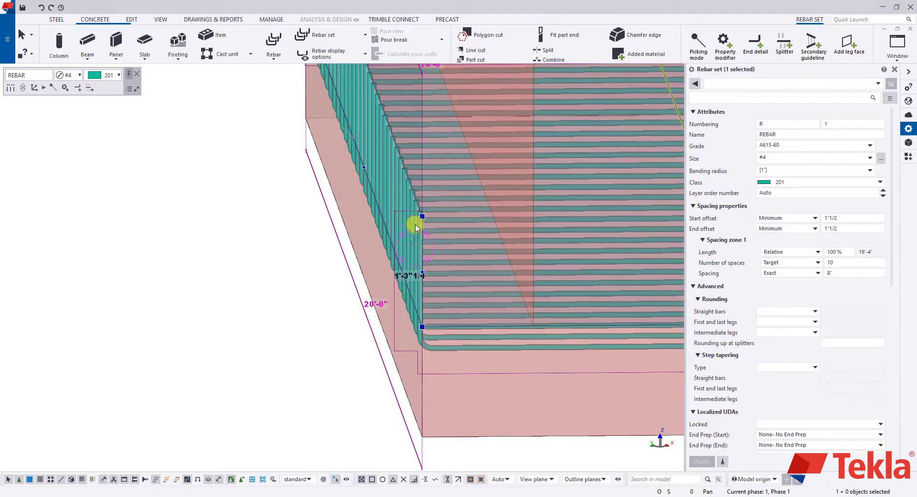
{"action": "scroll", "coordinate": [418, 234], "scroll_direction": "down", "scroll_amount": 1}
{"action": "mouse_move", "coordinate": [414, 246]}
{"action": "middle_mouse_down", "text": "ctrl"}
{"action": "mouse_move", "coordinate": [455, 244]}
{"action": "mouse_move", "coordinate": [423, 272]}
{"action": "mouse_move", "coordinate": [429, 254]}
{"action": "middle_mouse_up", "text": "ctrl"}
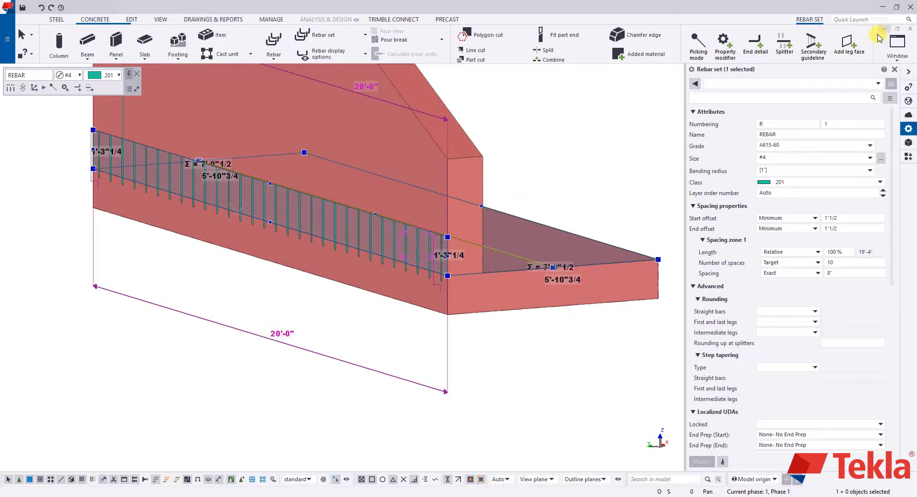
{"action": "left_click", "coordinate": [897, 30]}
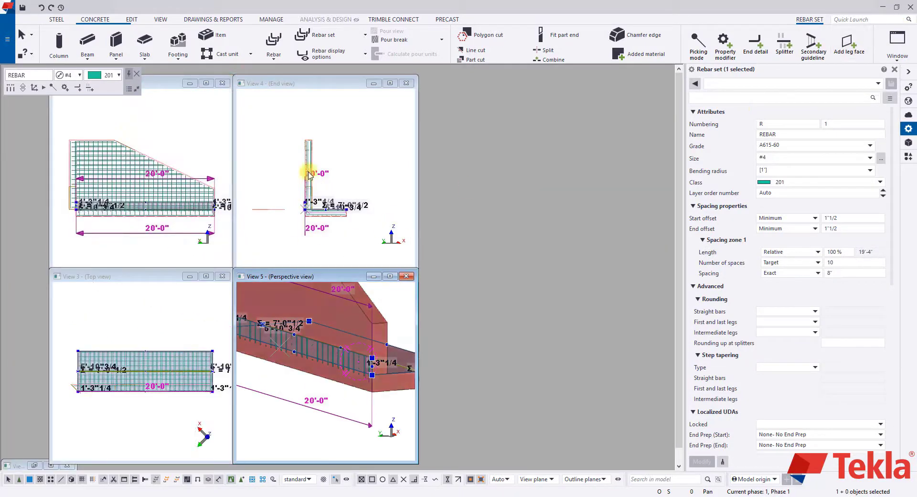
Maximize the end view, make the concrete transparent, and rotate it to an oblique 3D view.
{"action": "left_click", "coordinate": [391, 84]}
{"action": "scroll", "coordinate": [399, 220], "scroll_direction": "up", "scroll_amount": 5}
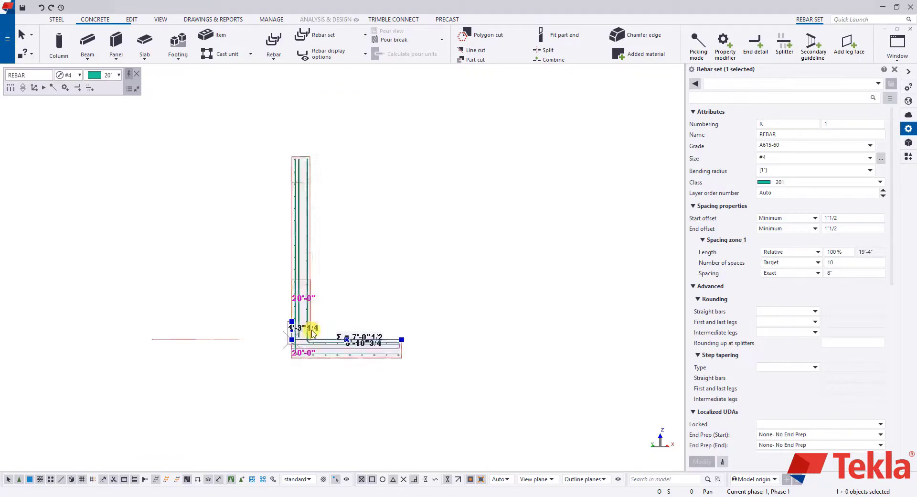
{"action": "left_click", "coordinate": [353, 284]}
{"action": "key", "text": "ctrl+4"}
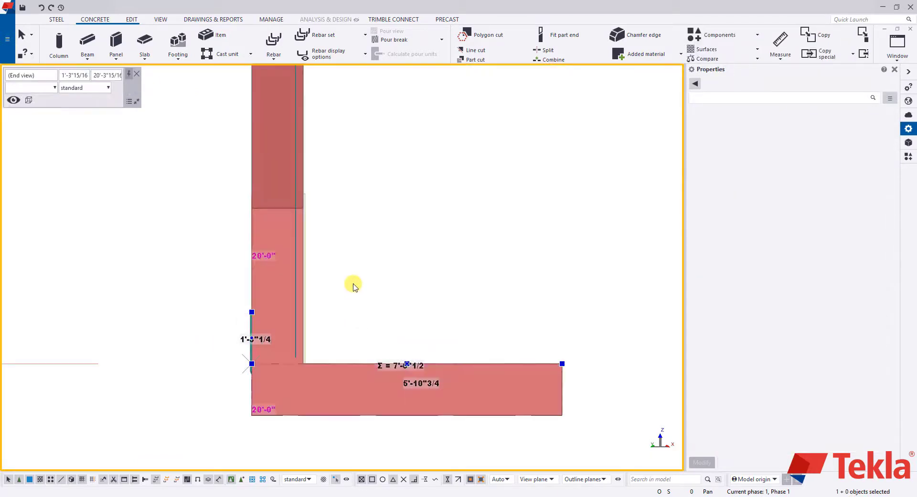
{"action": "scroll", "coordinate": [353, 284], "scroll_direction": "down", "scroll_amount": 4}
{"action": "key", "text": "ctrl+2"}
{"action": "middle_click_drag", "start_coordinate": [348, 285], "coordinate": [282, 430], "text": "ctrl"}
{"action": "scroll", "coordinate": [262, 340], "scroll_direction": "up", "scroll_amount": 6}
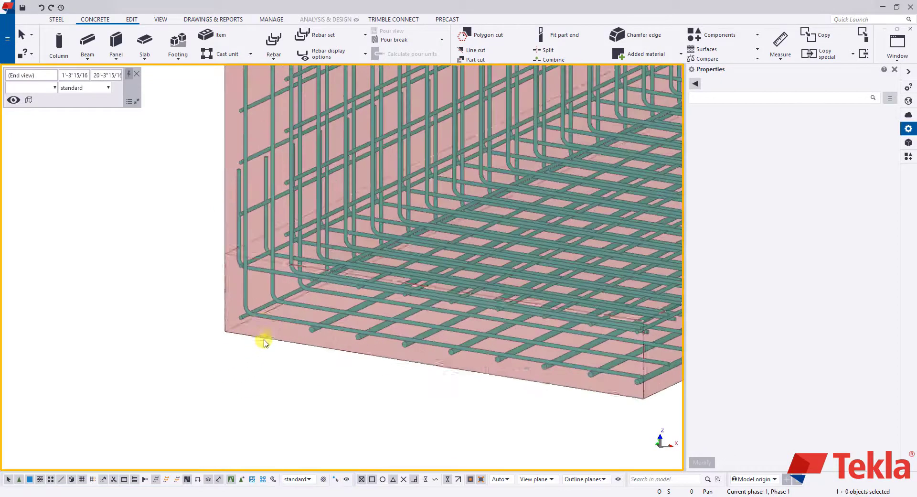
Hide the obstructing corner rebar sets and show only the L-shaped base rebar set.
{"action": "left_click", "coordinate": [262, 309]}
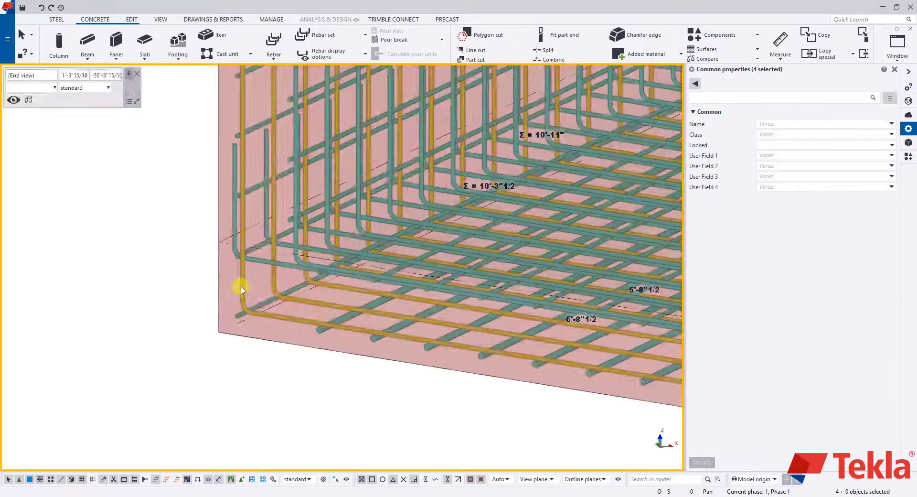
{"action": "right_click", "coordinate": [271, 305]}
{"action": "left_click", "coordinate": [293, 202]}
{"action": "left_click", "coordinate": [270, 332]}
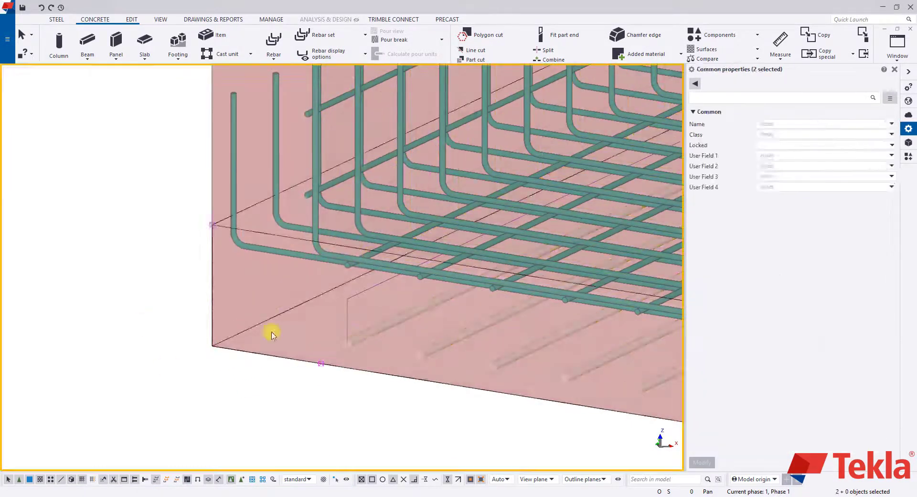
{"action": "scroll", "coordinate": [400, 206], "scroll_direction": "up", "scroll_amount": 2}
{"action": "left_click", "coordinate": [297, 215]}
{"action": "scroll", "coordinate": [369, 244], "scroll_direction": "down", "scroll_amount": 3}
{"action": "left_click", "coordinate": [381, 179]}
{"action": "right_click", "coordinate": [410, 173]}
{"action": "left_click", "coordinate": [428, 262]}
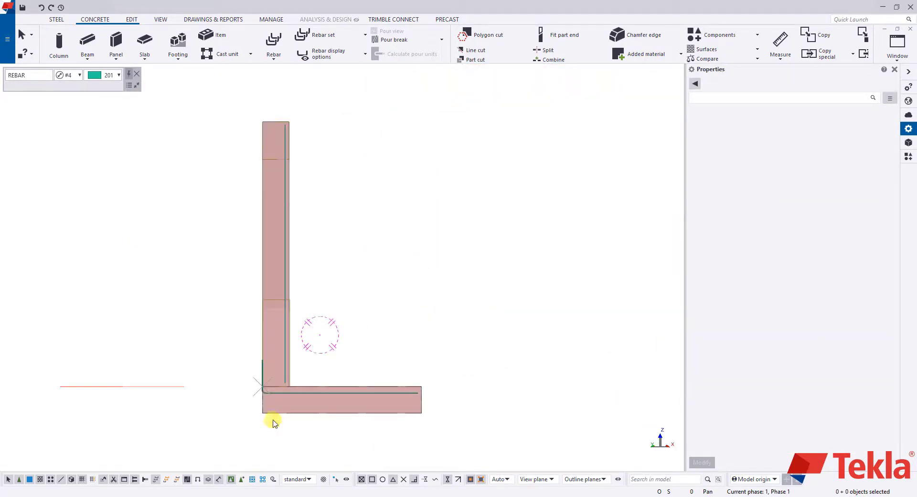
{"action": "scroll", "coordinate": [275, 389], "scroll_direction": "up", "scroll_amount": 5}
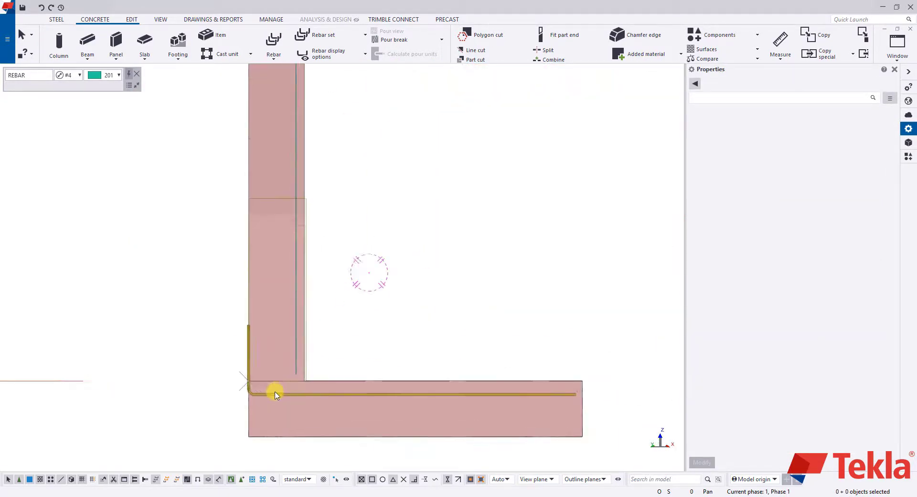
Box-select the bent base rebar set at the wall corner.
{"action": "left_click", "coordinate": [294, 396]}
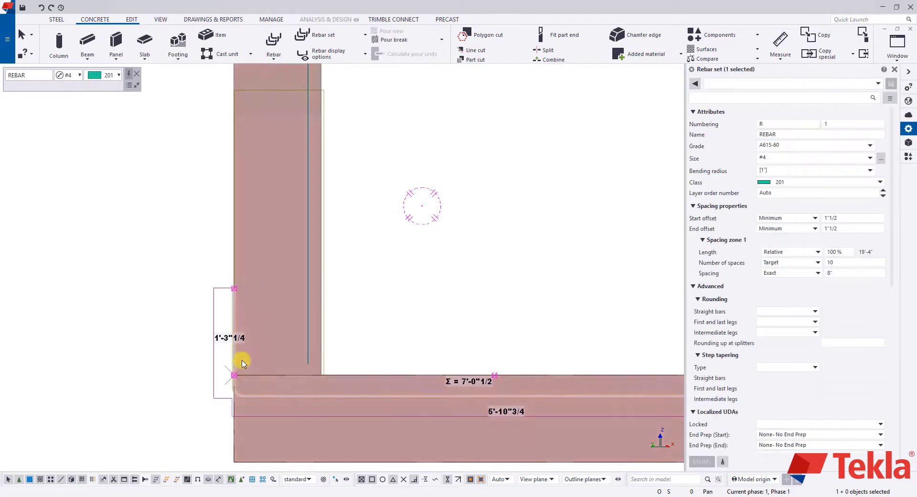
{"action": "scroll", "coordinate": [231, 356], "scroll_direction": "down", "scroll_amount": 2}
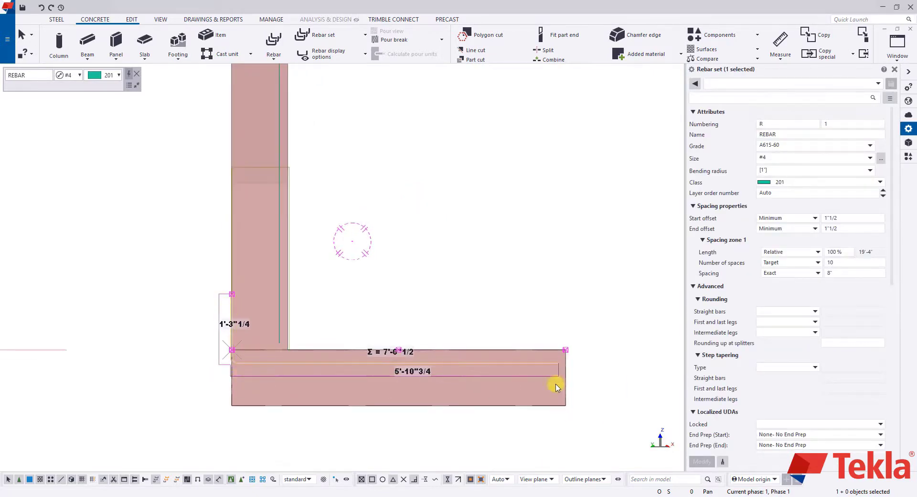
{"action": "scroll", "coordinate": [228, 336], "scroll_direction": "up", "scroll_amount": 1}
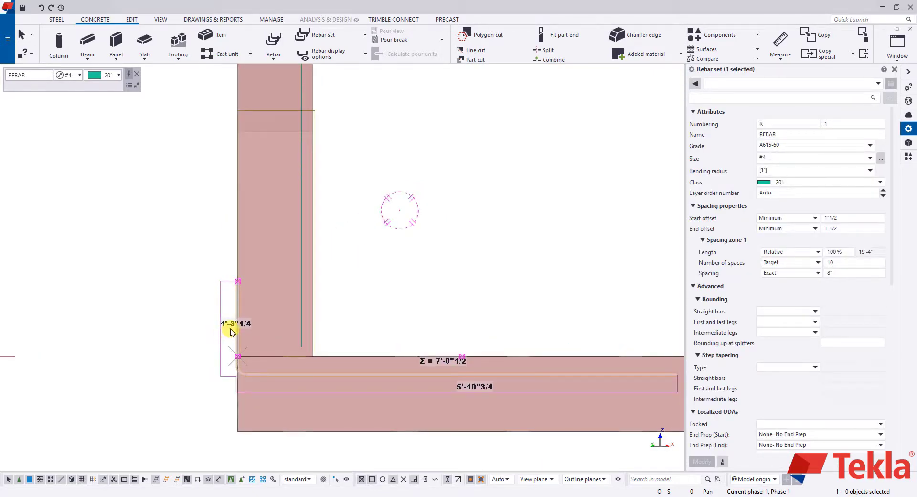
{"action": "left_click_drag", "start_coordinate": [199, 256], "coordinate": [263, 372]}
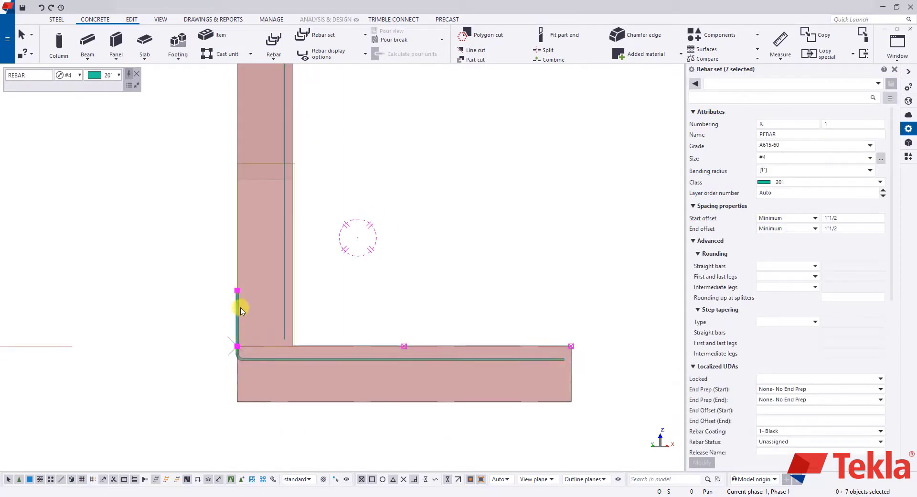
{"action": "scroll", "coordinate": [239, 298], "scroll_direction": "up", "scroll_amount": 1}
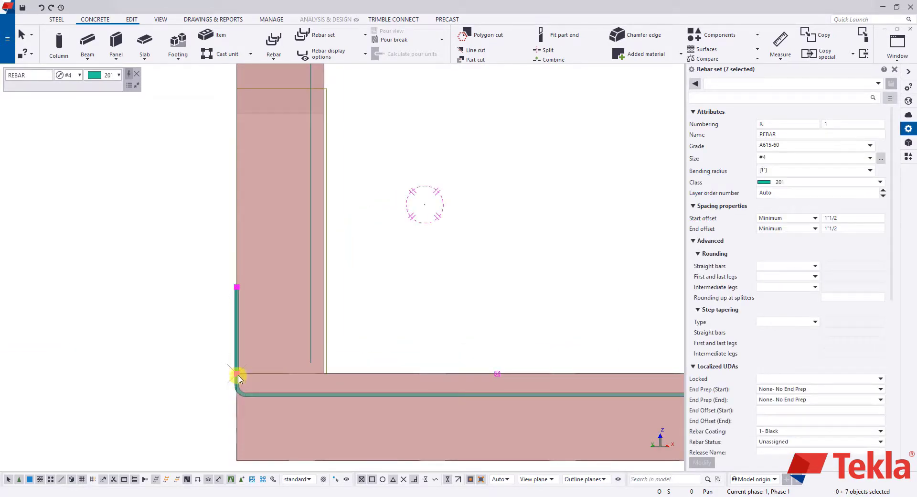
{"action": "scroll", "coordinate": [238, 377], "scroll_direction": "down", "scroll_amount": 1}
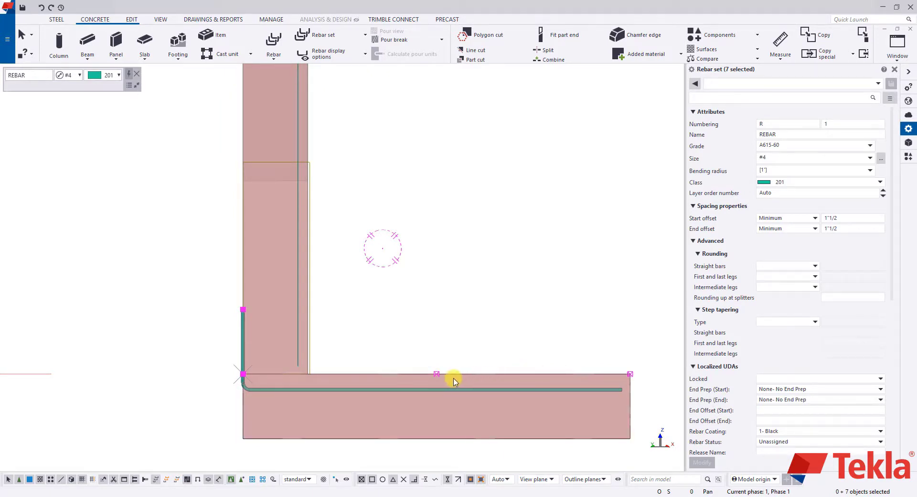
{"action": "scroll", "coordinate": [246, 344], "scroll_direction": "up", "scroll_amount": 2}
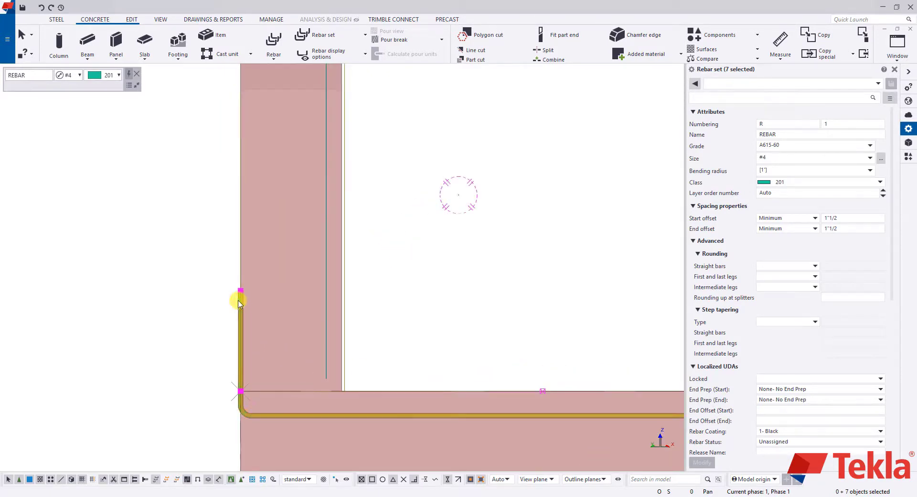
{"action": "scroll", "coordinate": [247, 361], "scroll_direction": "down", "scroll_amount": 1}
Move the base rebar set 9 inches sideways into the wall.
{"action": "right_click", "coordinate": [497, 178]}
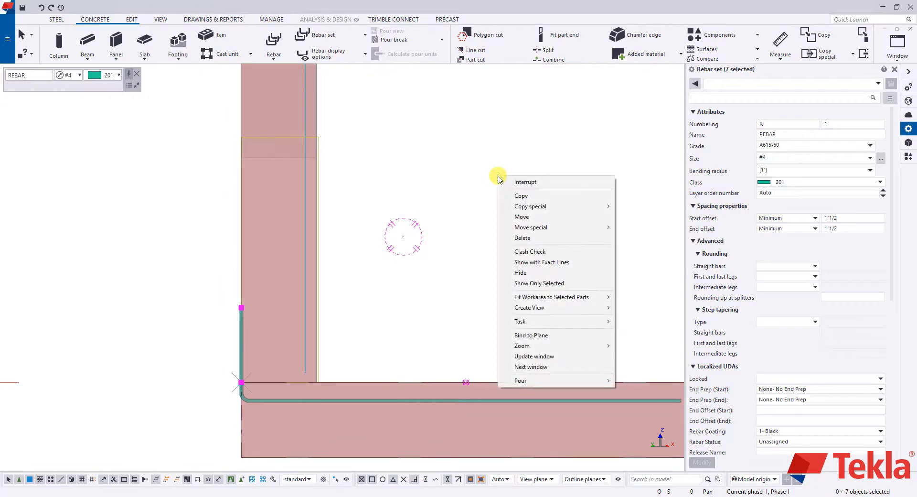
{"action": "left_click", "coordinate": [552, 221]}
{"action": "scroll", "coordinate": [350, 319], "scroll_direction": "up", "scroll_amount": 1}
{"action": "scroll", "coordinate": [286, 320], "scroll_direction": "up", "scroll_amount": 1}
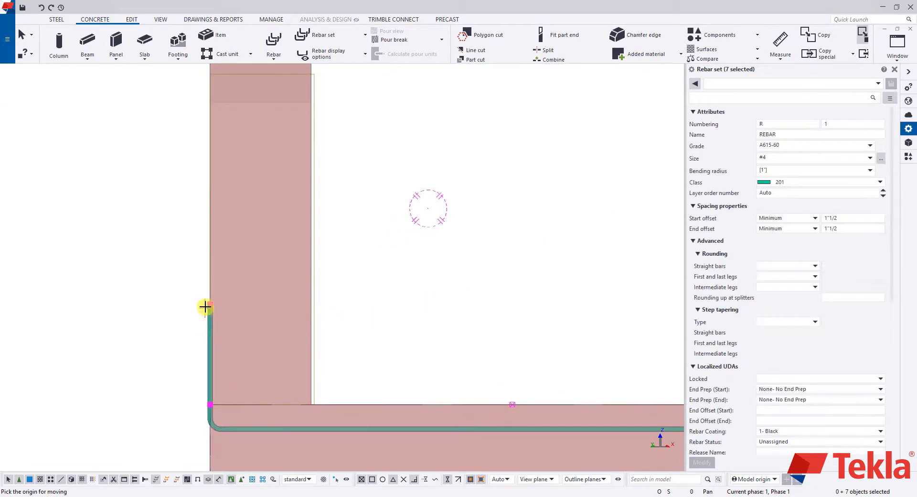
{"action": "scroll", "coordinate": [275, 310], "scroll_direction": "up", "scroll_amount": 1}
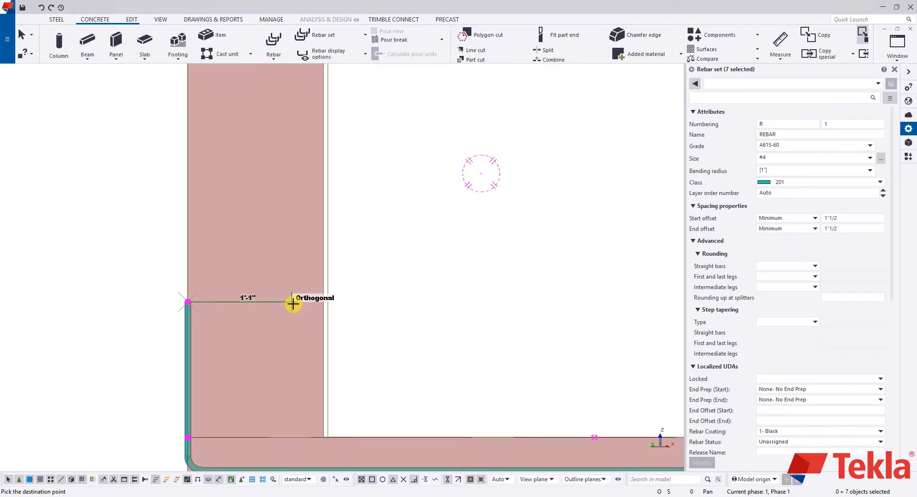
{"action": "type", "text": "9"}
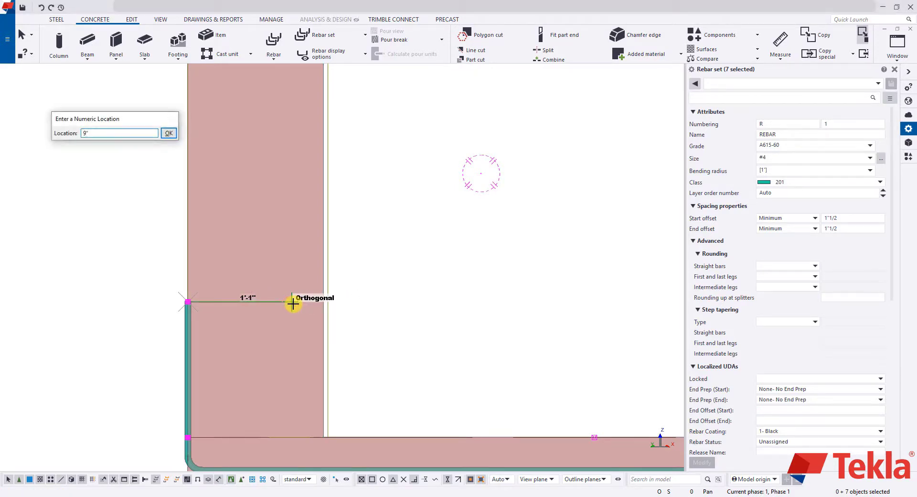
{"action": "key", "text": "Return"}
{"action": "scroll", "coordinate": [294, 308], "scroll_direction": "down", "scroll_amount": 2}
{"action": "scroll", "coordinate": [294, 310], "scroll_direction": "up", "scroll_amount": 1}
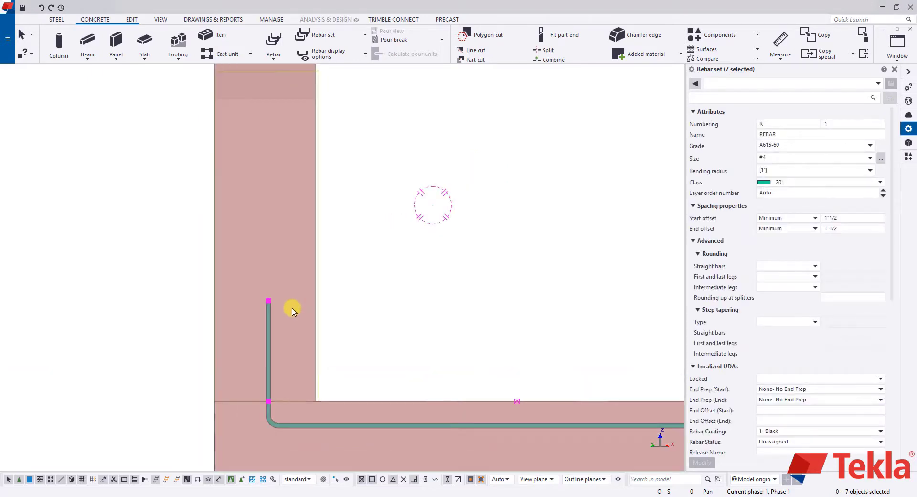
Move the base bars a further 5 inches right from their upper end.
{"action": "right_click", "coordinate": [292, 310]}
{"action": "left_click", "coordinate": [344, 144]}
{"action": "scroll", "coordinate": [272, 311], "scroll_direction": "up", "scroll_amount": 1}
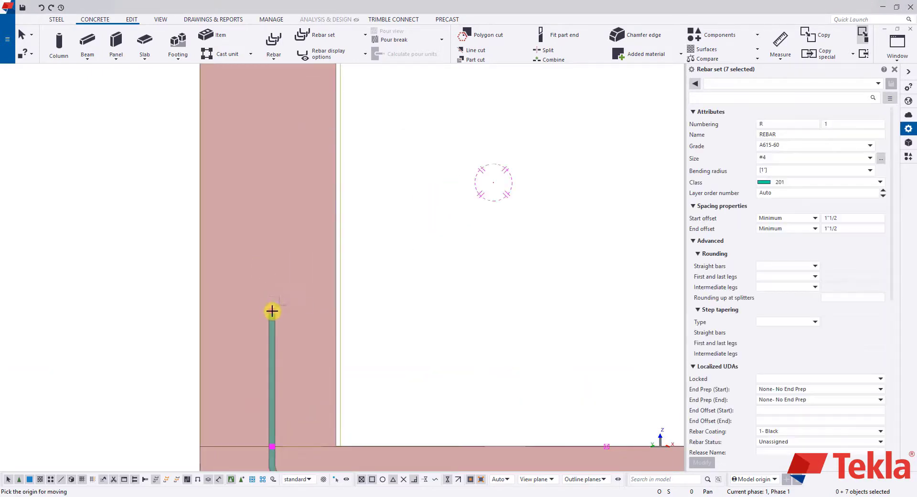
{"action": "left_click", "coordinate": [303, 320]}
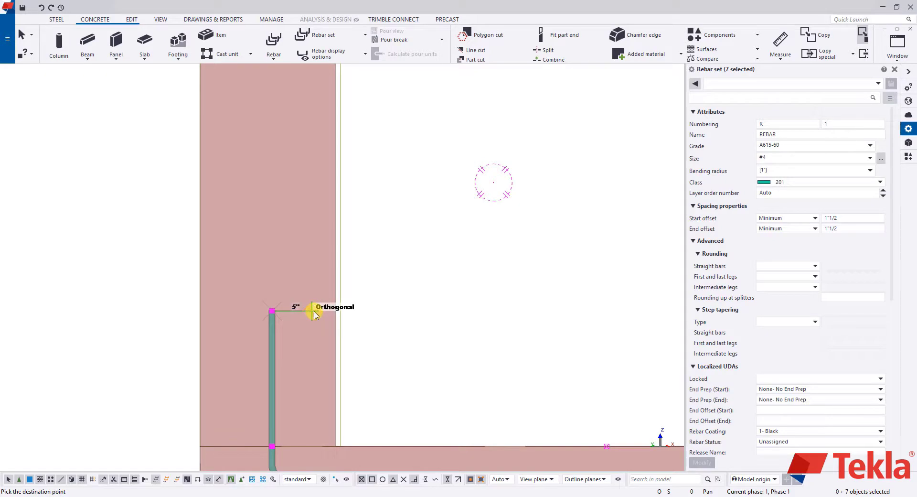
{"action": "left_click", "coordinate": [313, 314]}
{"action": "scroll", "coordinate": [319, 324], "scroll_direction": "down", "scroll_amount": 3}
{"action": "middle_click_drag", "start_coordinate": [317, 327], "coordinate": [304, 336], "text": "ctrl"}
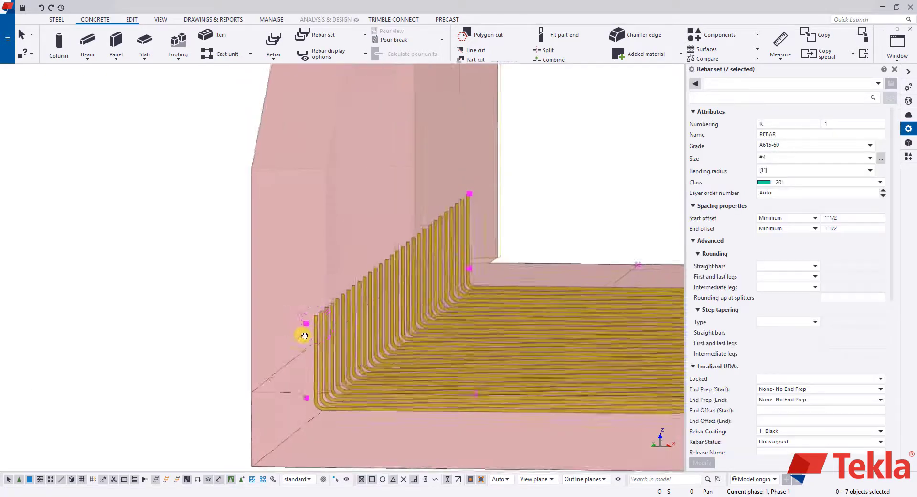
{"action": "scroll", "coordinate": [304, 335], "scroll_direction": "up", "scroll_amount": 4}
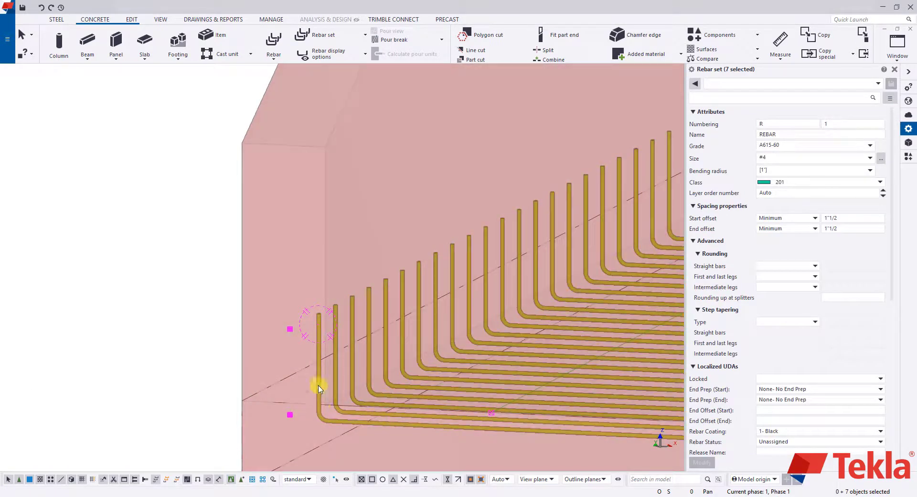
{"action": "scroll", "coordinate": [313, 329], "scroll_direction": "down", "scroll_amount": 5}
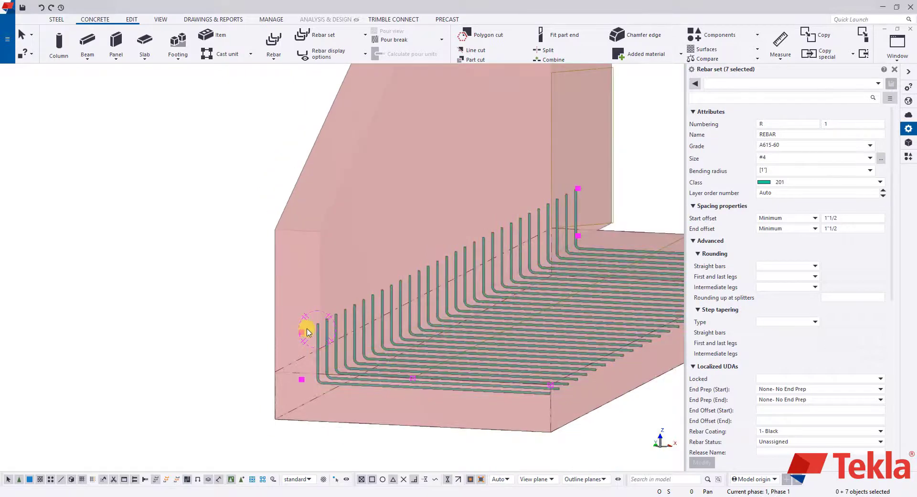
{"action": "scroll", "coordinate": [320, 327], "scroll_direction": "up", "scroll_amount": 2}
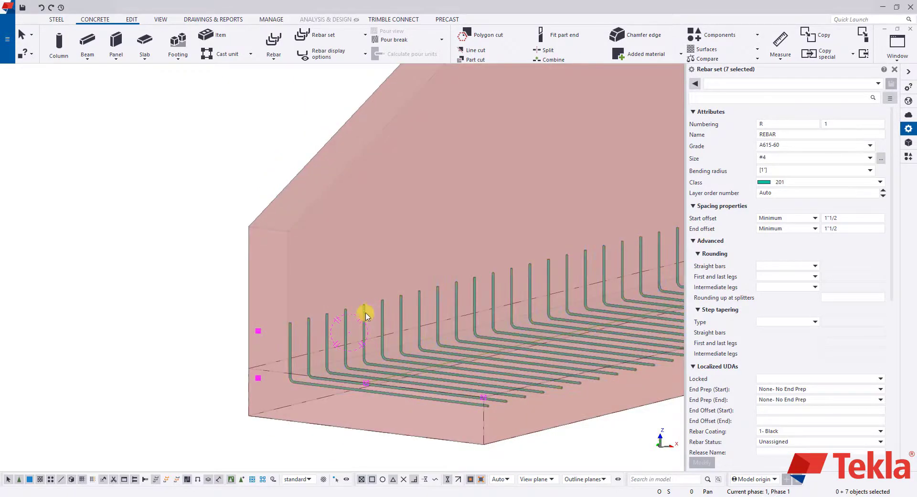
Hide the bent base rebar set and rotate out to see the whole wing wall.
{"action": "left_click", "coordinate": [366, 316]}
{"action": "right_click", "coordinate": [365, 312]}
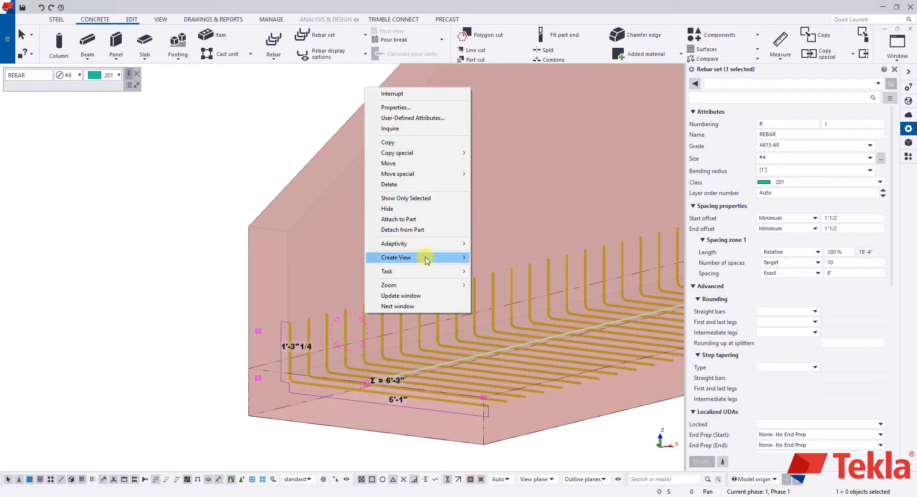
{"action": "left_click", "coordinate": [426, 210]}
{"action": "scroll", "coordinate": [356, 314], "scroll_direction": "down", "scroll_amount": 2}
{"action": "middle_click_drag", "start_coordinate": [330, 307], "coordinate": [454, 312], "text": "ctrl"}
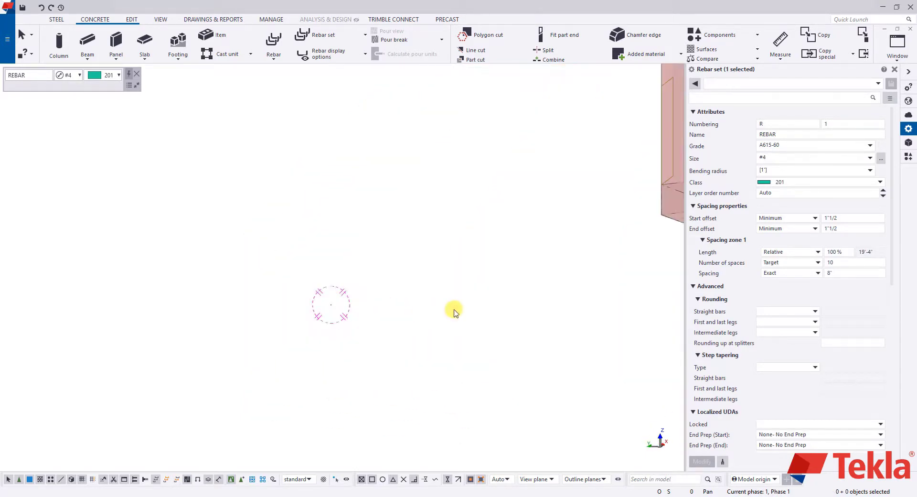
{"action": "scroll", "coordinate": [404, 327], "scroll_direction": "down", "scroll_amount": 4}
{"action": "middle_click_drag", "start_coordinate": [364, 334], "coordinate": [270, 364]}
Create planar rebars on the sloped wing wall face, running along the short axis.
{"action": "left_click", "coordinate": [327, 35]}
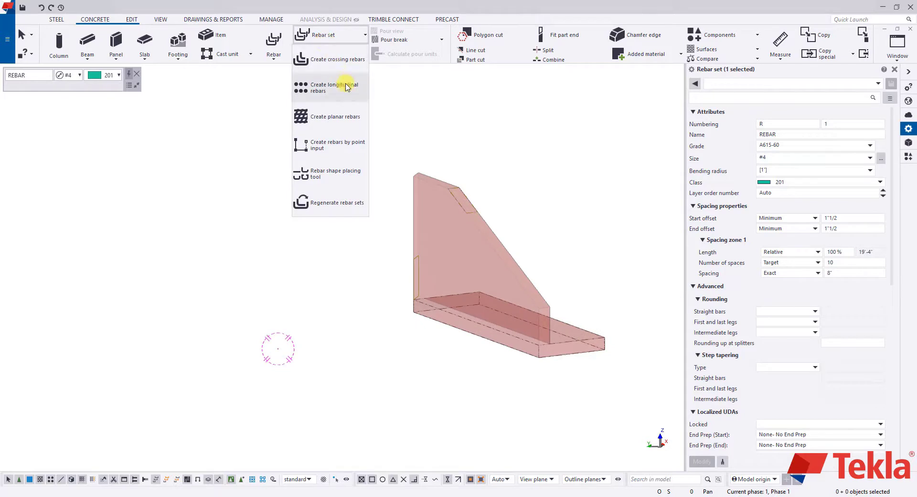
{"action": "left_click", "coordinate": [347, 121]}
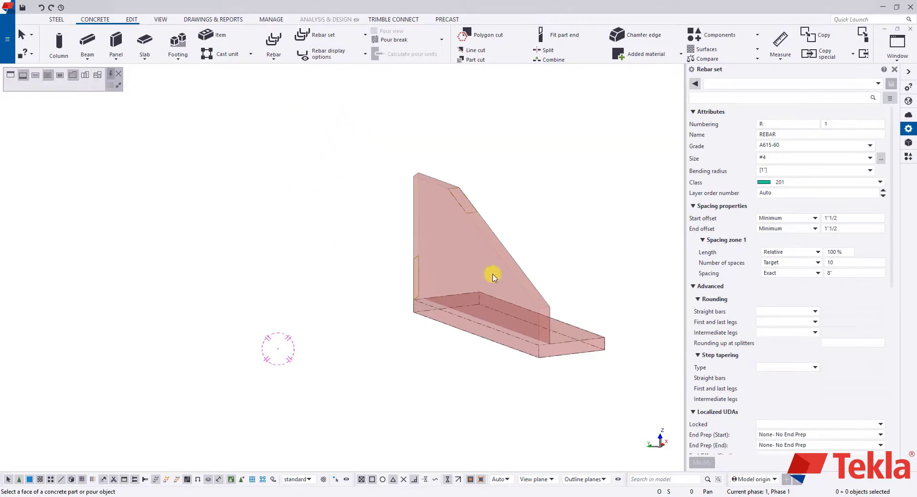
{"action": "left_click", "coordinate": [19, 76]}
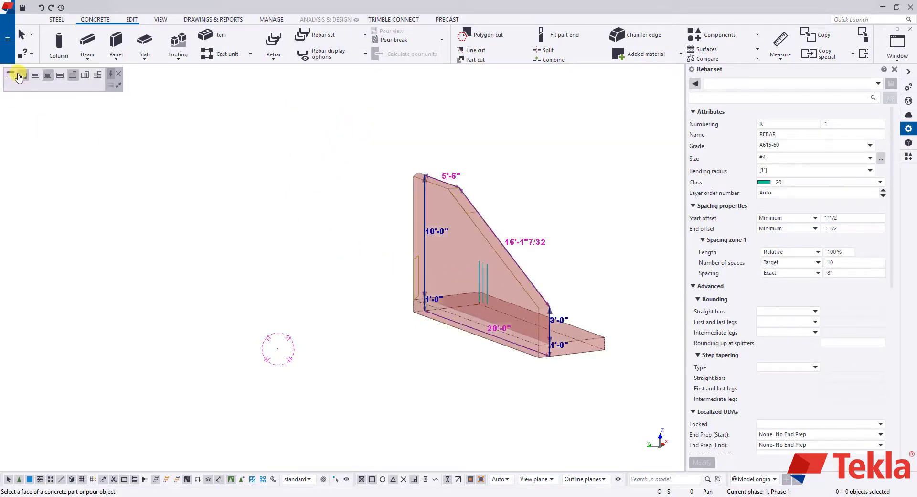
{"action": "left_click", "coordinate": [12, 77]}
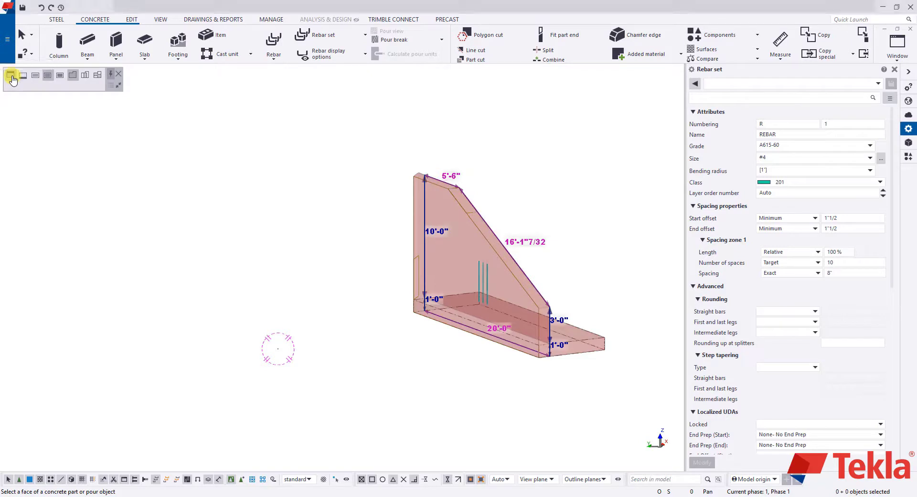
{"action": "left_click", "coordinate": [49, 77]}
{"action": "left_click", "coordinate": [499, 289]}
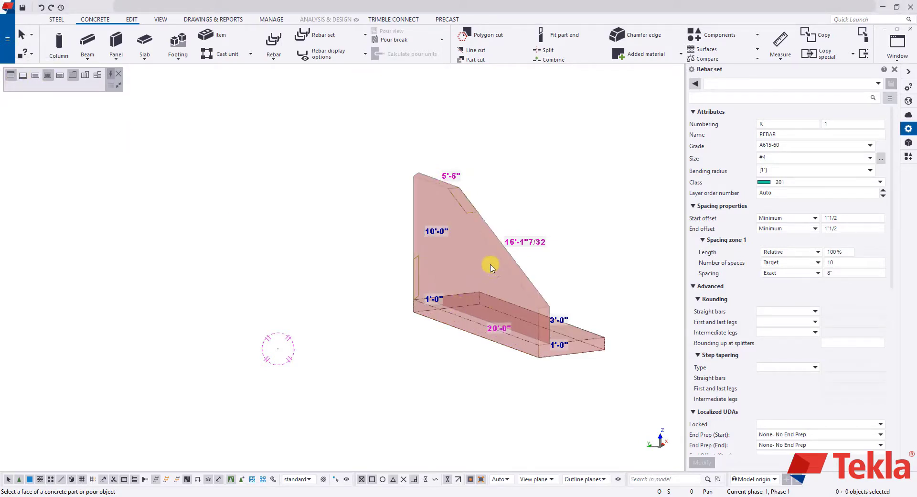
{"action": "scroll", "coordinate": [342, 314], "scroll_direction": "up", "scroll_amount": 5}
Hide the selected crossing rebar set.
{"action": "right_click", "coordinate": [342, 313]}
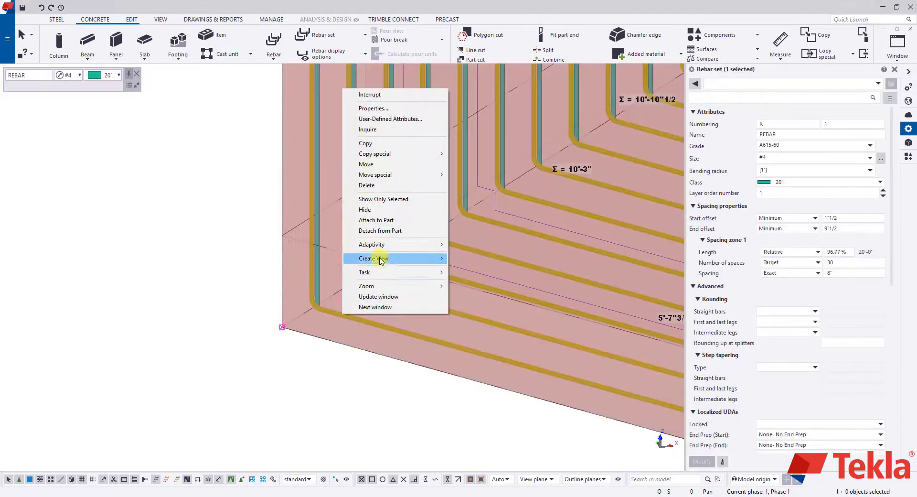
{"action": "left_click", "coordinate": [390, 210]}
{"action": "scroll", "coordinate": [353, 270], "scroll_direction": "down", "scroll_amount": 2}
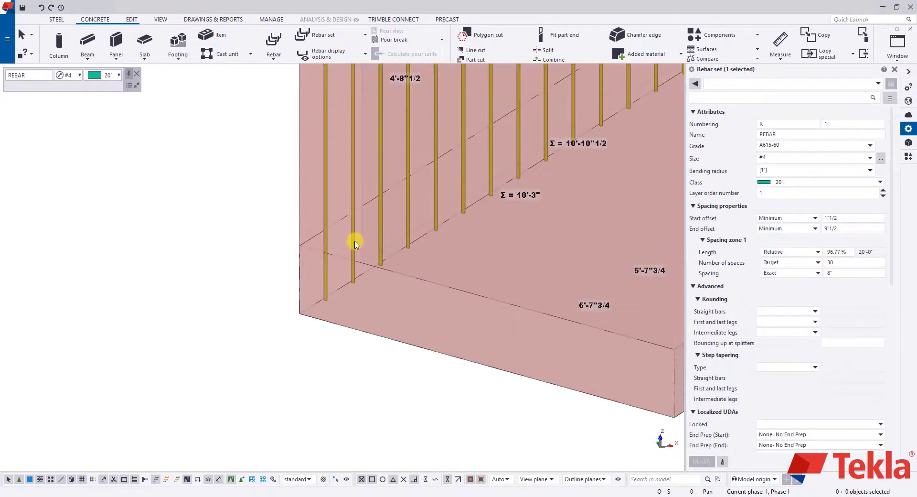
Extend the bottom leg face of the vertical wall rebar set down toward the base.
{"action": "left_click", "coordinate": [353, 161]}
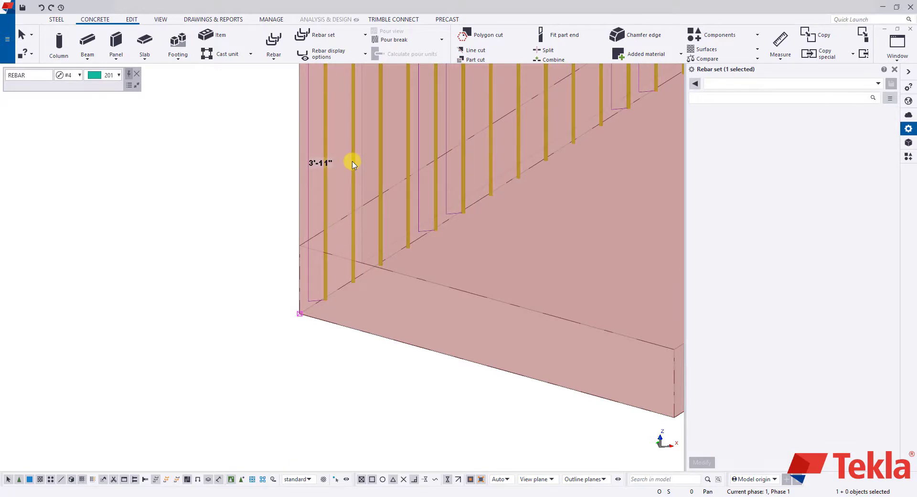
{"action": "scroll", "coordinate": [365, 179], "scroll_direction": "down", "scroll_amount": 4}
{"action": "middle_click_drag", "start_coordinate": [428, 196], "coordinate": [373, 302]}
{"action": "scroll", "coordinate": [475, 235], "scroll_direction": "down", "scroll_amount": 3}
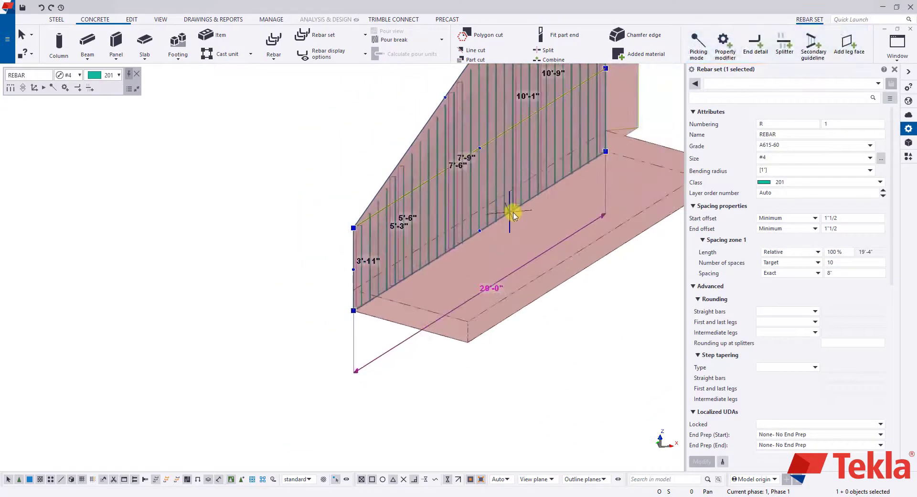
{"action": "left_click", "coordinate": [443, 254]}
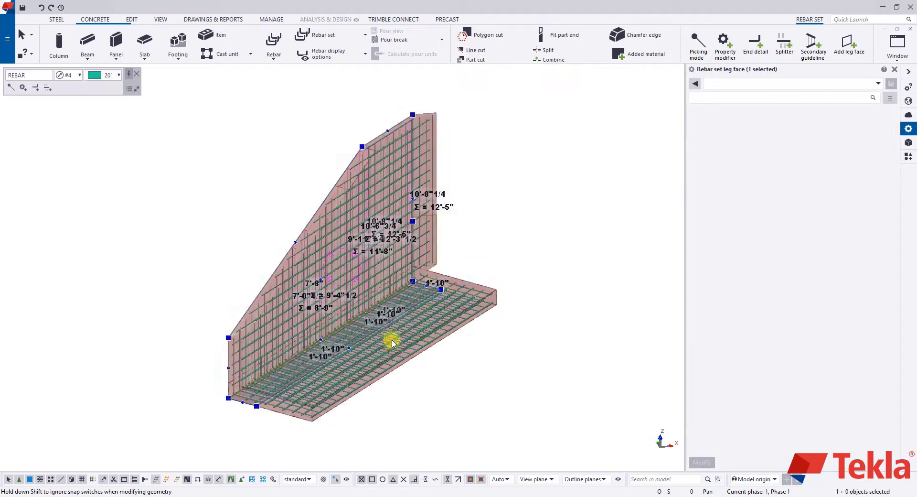
{"action": "scroll", "coordinate": [329, 358], "scroll_direction": "up", "scroll_amount": 3}
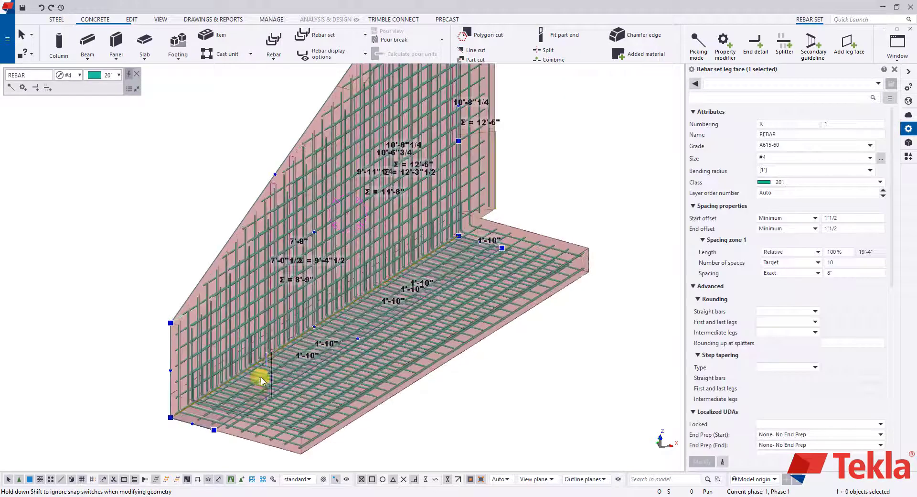
{"action": "middle_click_drag", "start_coordinate": [260, 376], "coordinate": [420, 276]}
{"action": "scroll", "coordinate": [293, 315], "scroll_direction": "up", "scroll_amount": 1}
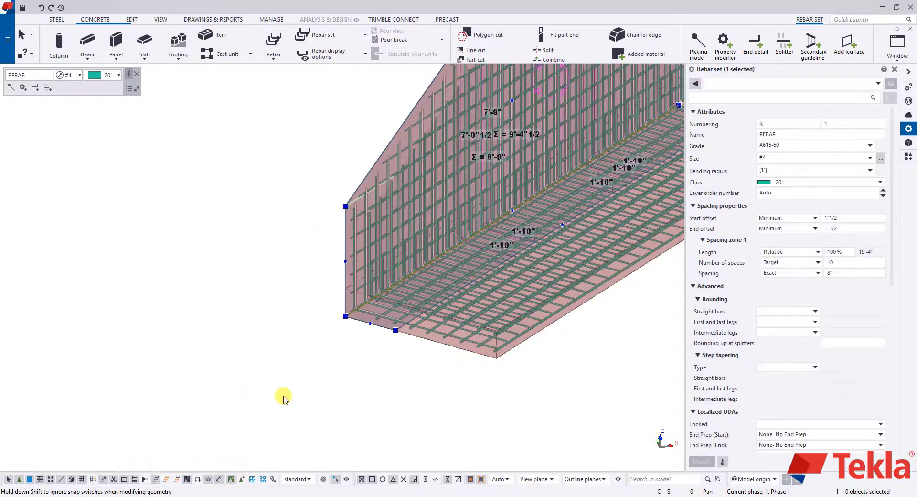
Hide a base rebar set.
{"action": "left_click", "coordinate": [273, 279]}
{"action": "scroll", "coordinate": [378, 285], "scroll_direction": "up", "scroll_amount": 5}
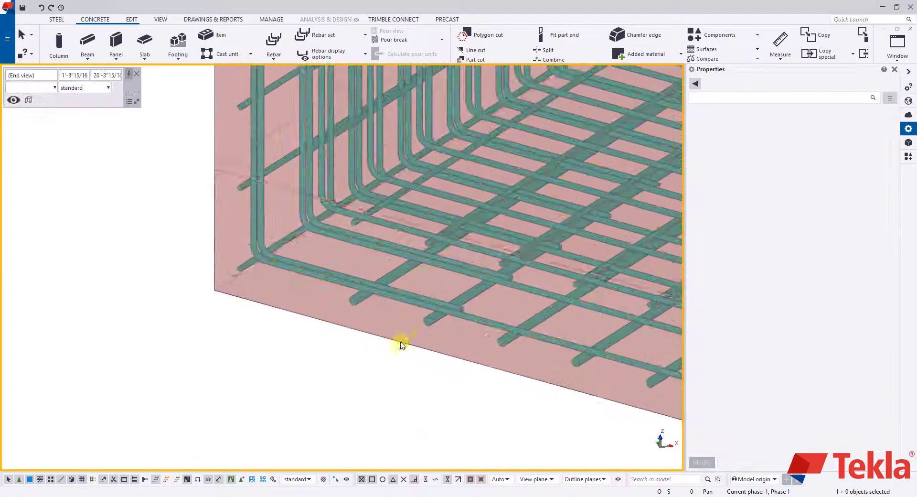
{"action": "left_click", "coordinate": [470, 292]}
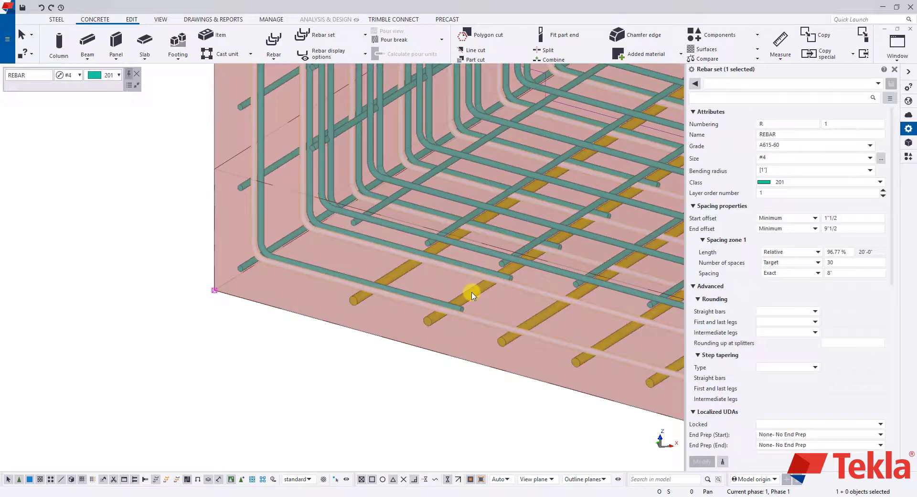
{"action": "right_click", "coordinate": [471, 293]}
{"action": "left_click", "coordinate": [504, 188]}
Hide the remaining base sets and the horizontal wall rebar set.
{"action": "left_click", "coordinate": [518, 212]}
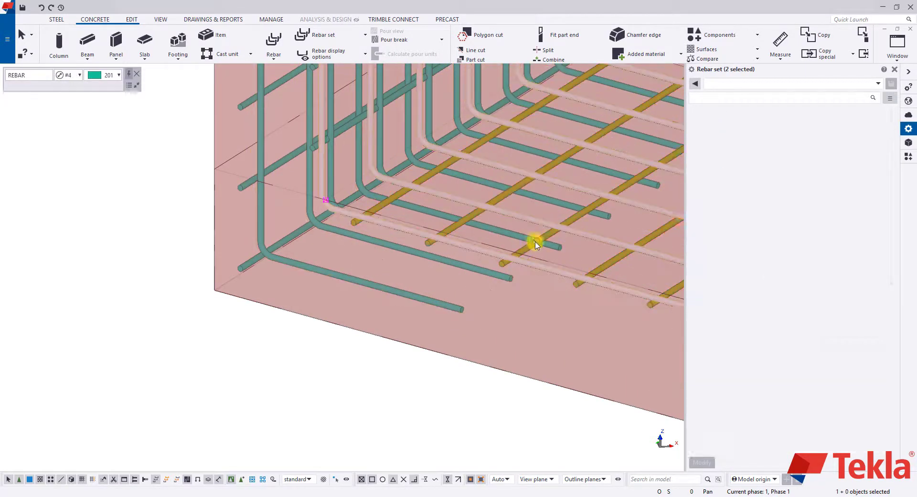
{"action": "left_click", "coordinate": [534, 243], "text": "ctrl"}
{"action": "left_click", "coordinate": [278, 243], "text": "ctrl"}
{"action": "right_click", "coordinate": [280, 243]}
{"action": "left_click", "coordinate": [306, 363]}
{"action": "left_click", "coordinate": [352, 203]}
{"action": "right_click", "coordinate": [358, 212]}
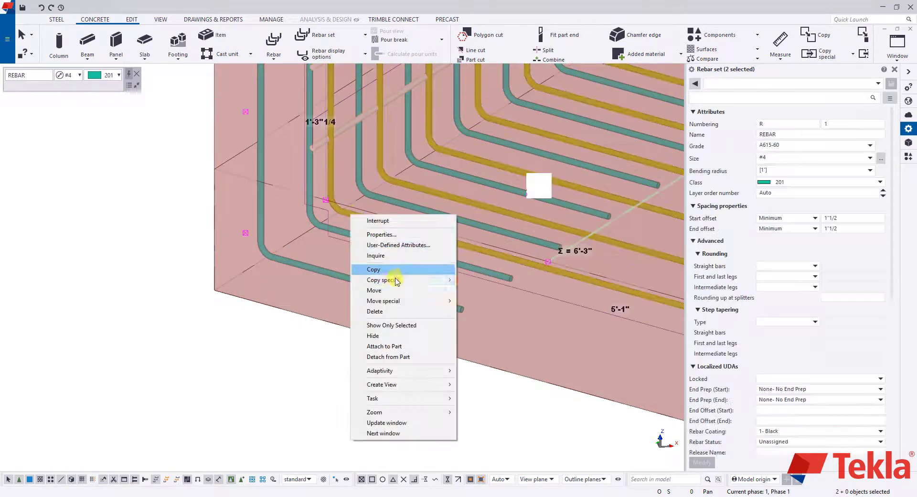
{"action": "left_click", "coordinate": [382, 335]}
Orbit and pan the model to face the sloped wing wall.
{"action": "scroll", "coordinate": [438, 220], "scroll_direction": "down", "scroll_amount": 5}
{"action": "middle_click_drag", "start_coordinate": [478, 206], "coordinate": [370, 144], "text": "ctrl"}
{"action": "scroll", "coordinate": [385, 180], "scroll_direction": "up", "scroll_amount": 3}
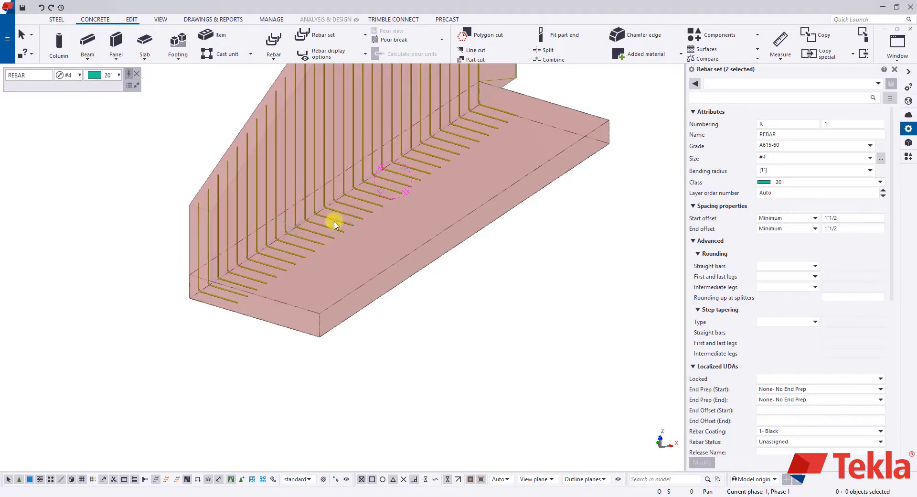
{"action": "scroll", "coordinate": [353, 166], "scroll_direction": "down", "scroll_amount": 3}
{"action": "middle_click_drag", "start_coordinate": [353, 168], "coordinate": [368, 265]}
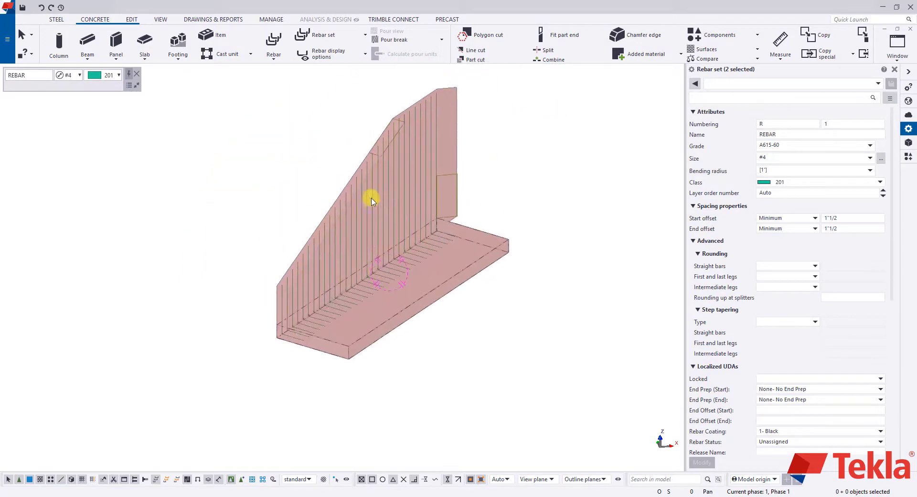
{"action": "middle_click_drag", "start_coordinate": [390, 196], "coordinate": [324, 177], "text": "ctrl"}
{"action": "scroll", "coordinate": [403, 244], "scroll_direction": "up", "scroll_amount": 6}
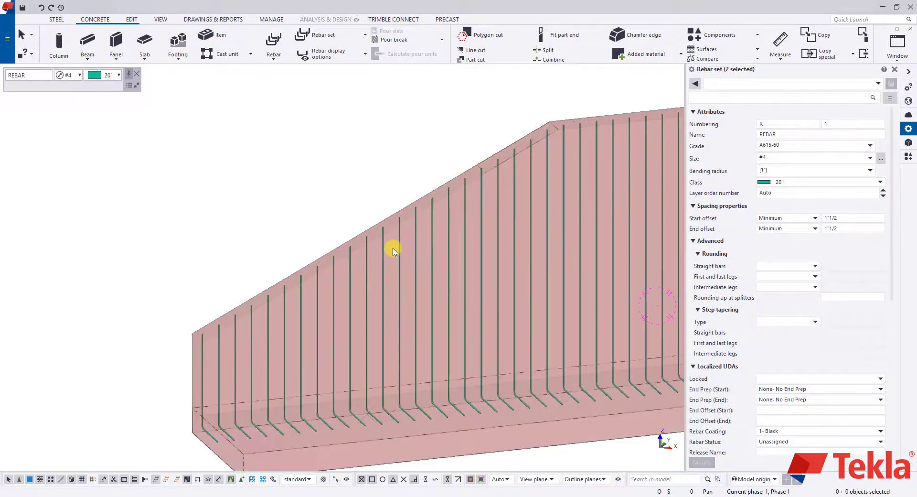
Set the vertical wall rebar set's step tapering to Number of bars with 3 bars.
{"action": "left_click", "coordinate": [402, 241]}
{"action": "scroll", "coordinate": [403, 241], "scroll_direction": "down", "scroll_amount": 1}
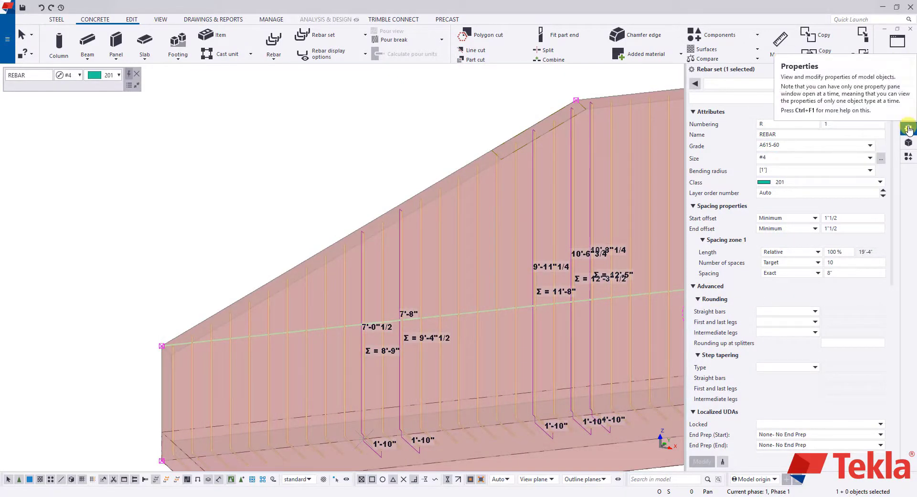
{"action": "left_click", "coordinate": [813, 368]}
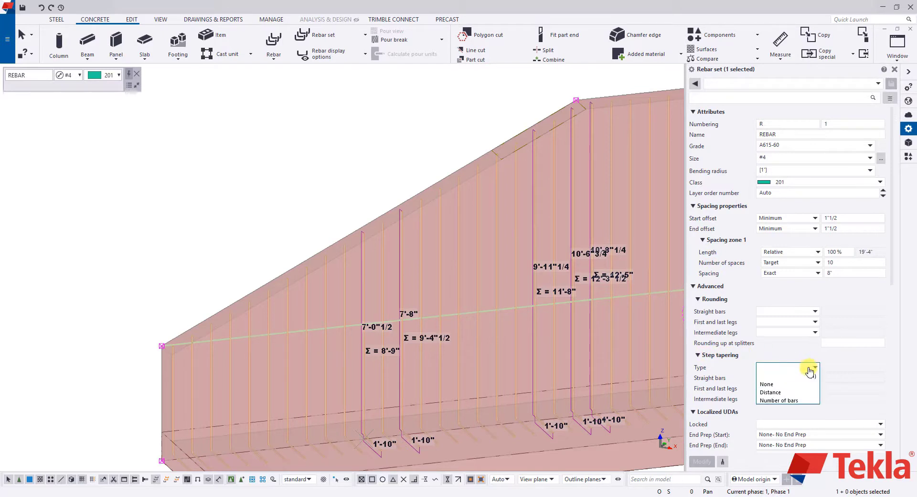
{"action": "left_click", "coordinate": [796, 400]}
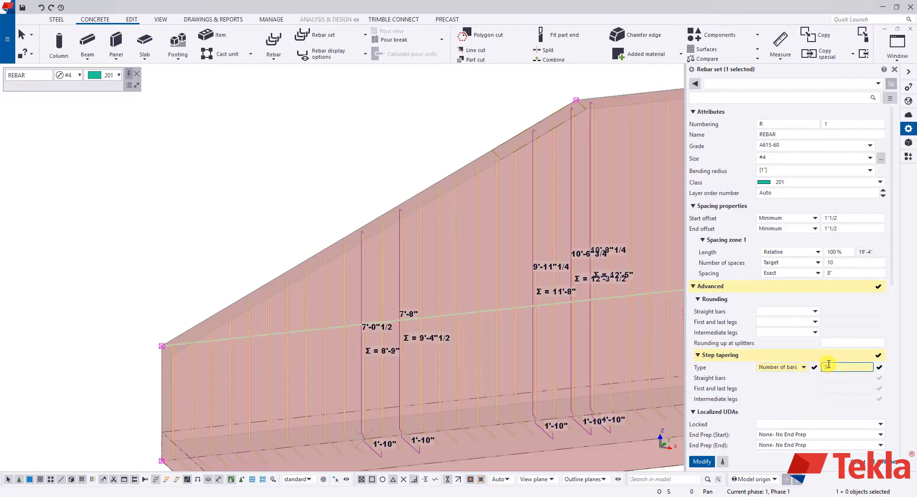
{"action": "left_click", "coordinate": [829, 366]}
{"action": "type", "text": "3"}
{"action": "key", "text": "Return"}
{"action": "scroll", "coordinate": [583, 124], "scroll_direction": "up", "scroll_amount": 3}
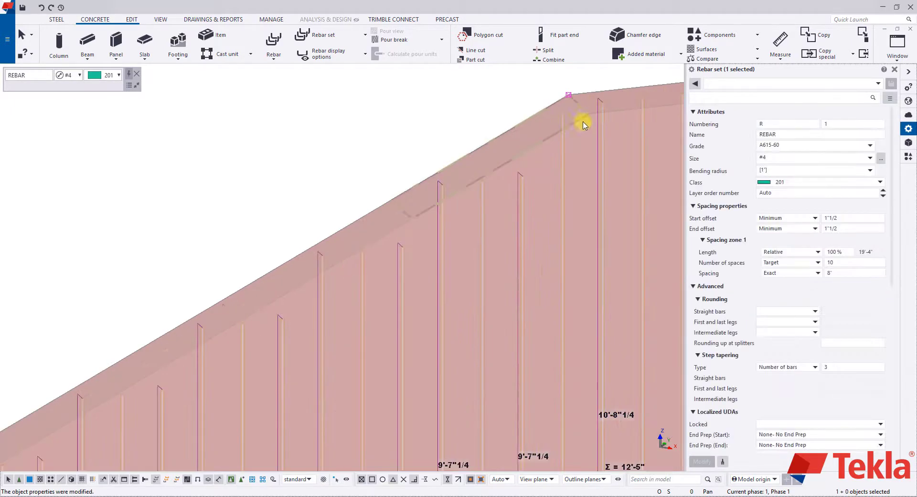
{"action": "scroll", "coordinate": [583, 123], "scroll_direction": "up", "scroll_amount": 3}
{"action": "scroll", "coordinate": [502, 211], "scroll_direction": "down", "scroll_amount": 1}
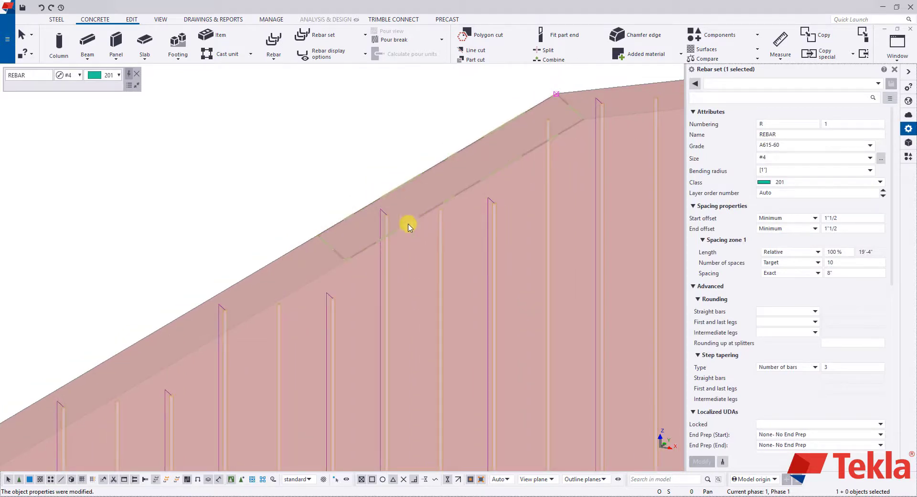
{"action": "middle_click_drag", "start_coordinate": [419, 217], "coordinate": [422, 217]}
{"action": "scroll", "coordinate": [427, 225], "scroll_direction": "down", "scroll_amount": 2}
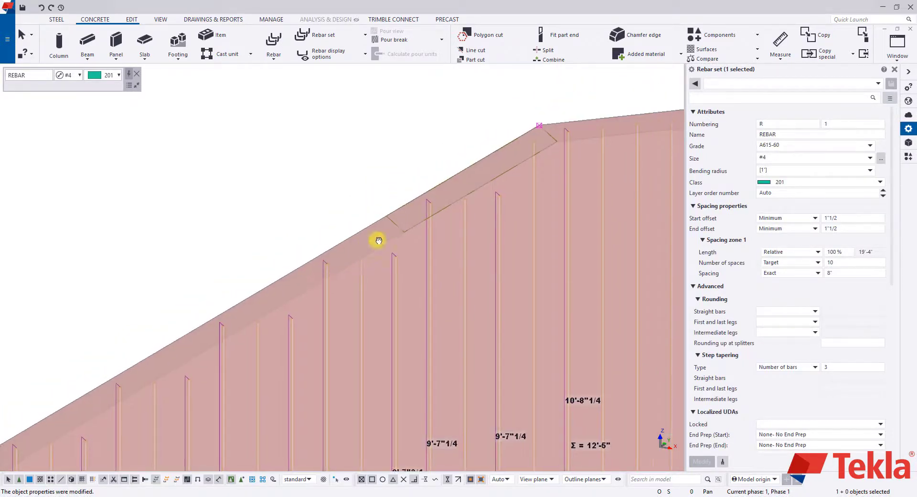
{"action": "middle_click_drag", "start_coordinate": [379, 242], "coordinate": [428, 193]}
{"action": "scroll", "coordinate": [420, 236], "scroll_direction": "down", "scroll_amount": 5}
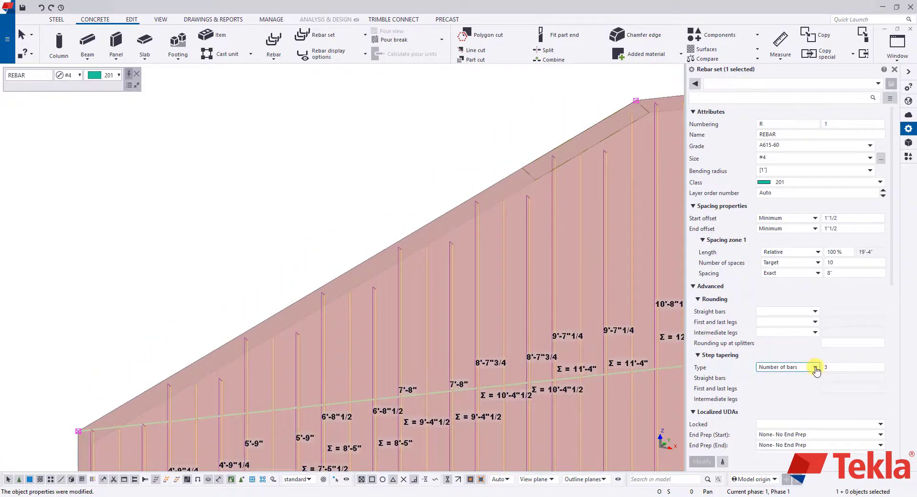
Keep step tapering type as Number of bars with a count of 3.
{"action": "left_click", "coordinate": [827, 367]}
{"action": "left_click", "coordinate": [815, 369]}
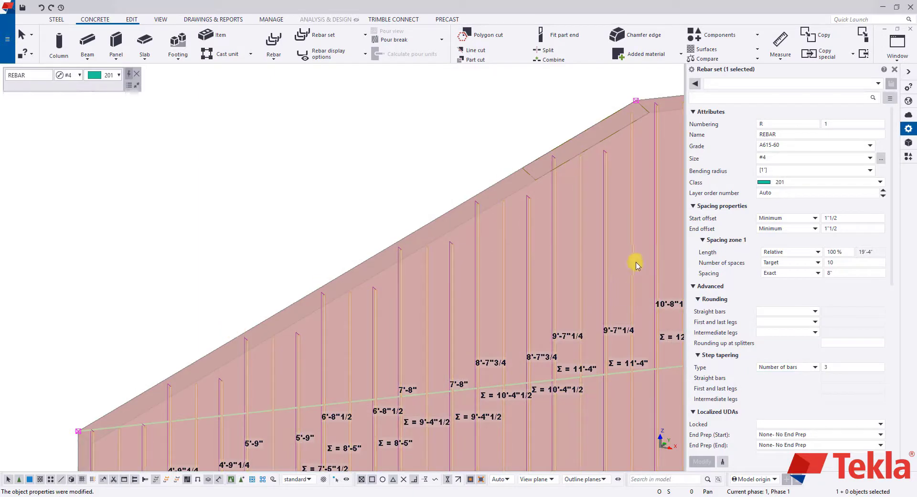
{"action": "left_click", "coordinate": [815, 369]}
{"action": "left_click", "coordinate": [799, 403]}
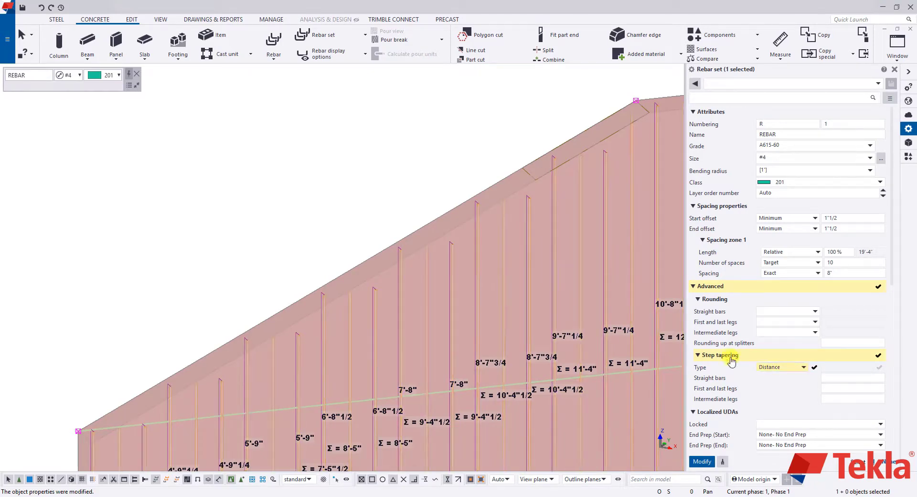
{"action": "left_click", "coordinate": [804, 366]}
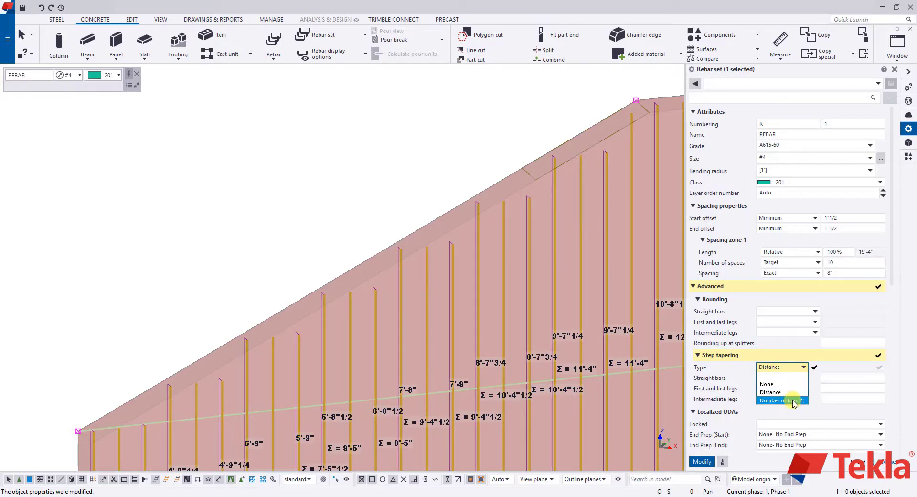
{"action": "left_click", "coordinate": [783, 400]}
{"action": "type", "text": "3"}
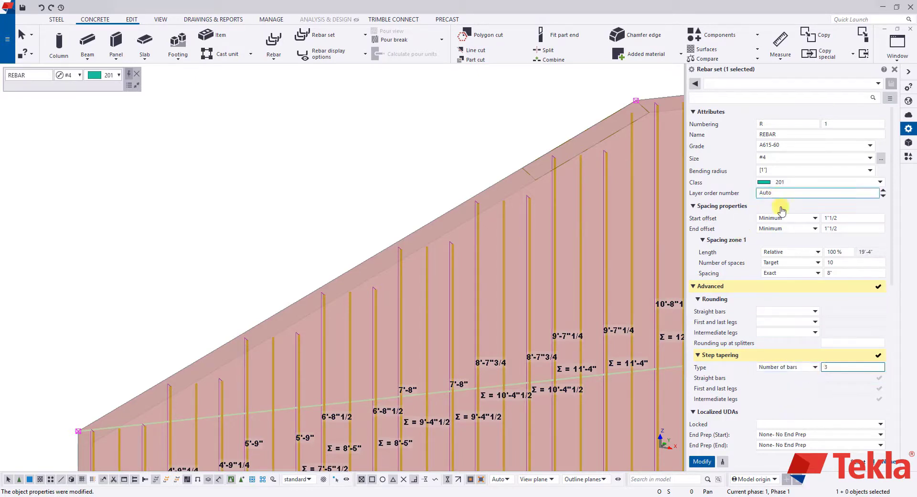
Change the wall bar spacing from 8" to 4".
{"action": "left_click", "coordinate": [840, 272]}
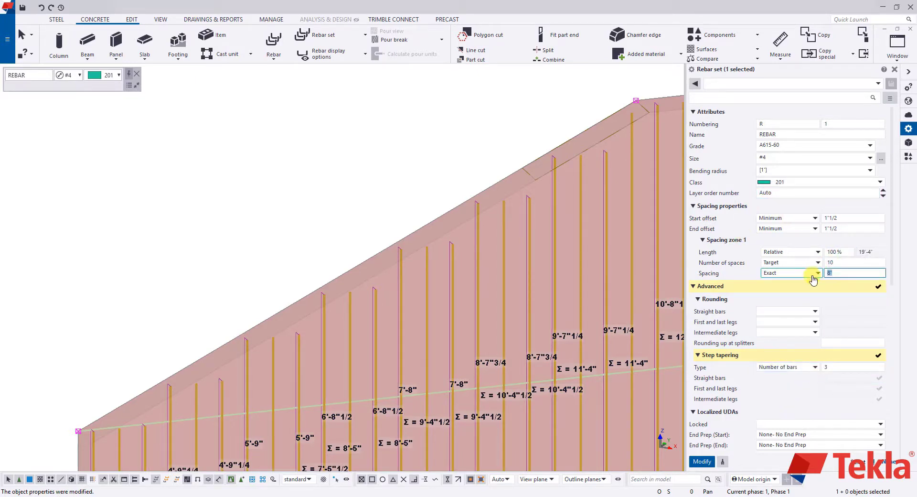
{"action": "type", "text": "4"}
{"action": "key", "text": "Return"}
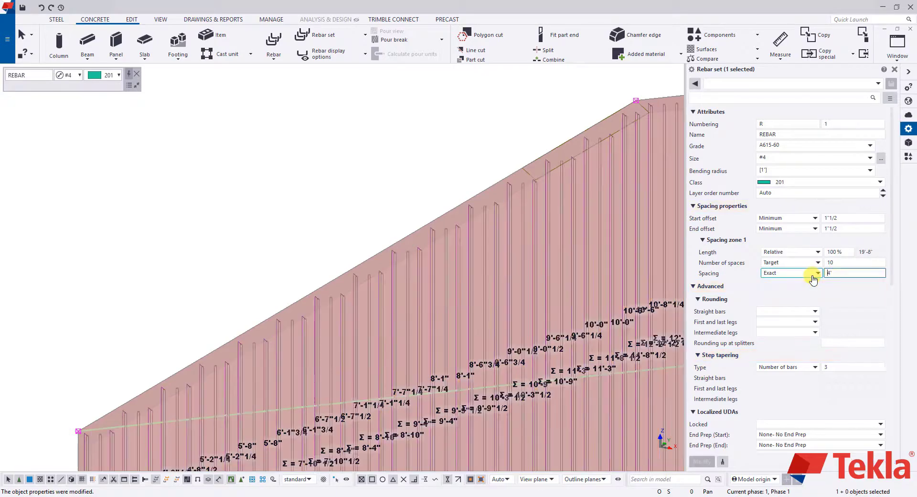
{"action": "scroll", "coordinate": [530, 198], "scroll_direction": "up", "scroll_amount": 3}
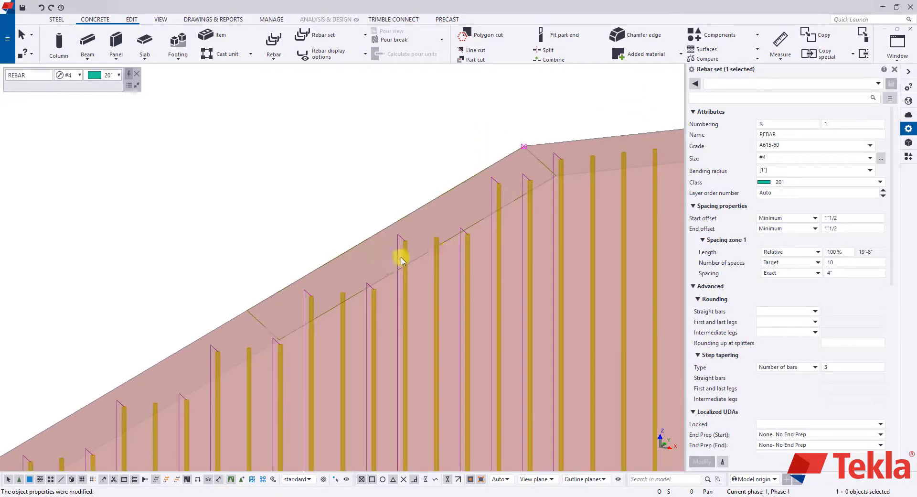
{"action": "scroll", "coordinate": [368, 289], "scroll_direction": "down", "scroll_amount": 3}
{"action": "middle_click_drag", "start_coordinate": [373, 228], "coordinate": [391, 215]}
{"action": "scroll", "coordinate": [392, 215], "scroll_direction": "down", "scroll_amount": 3}
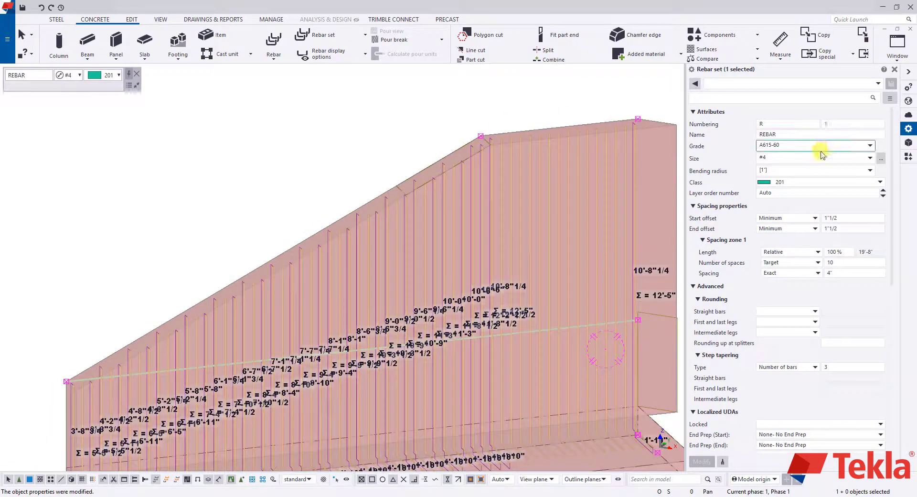
{"action": "left_click", "coordinate": [838, 158]}
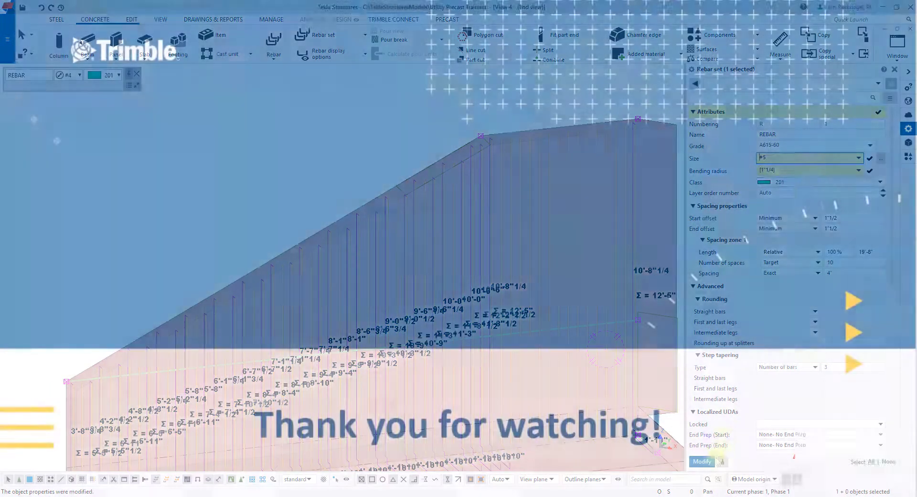